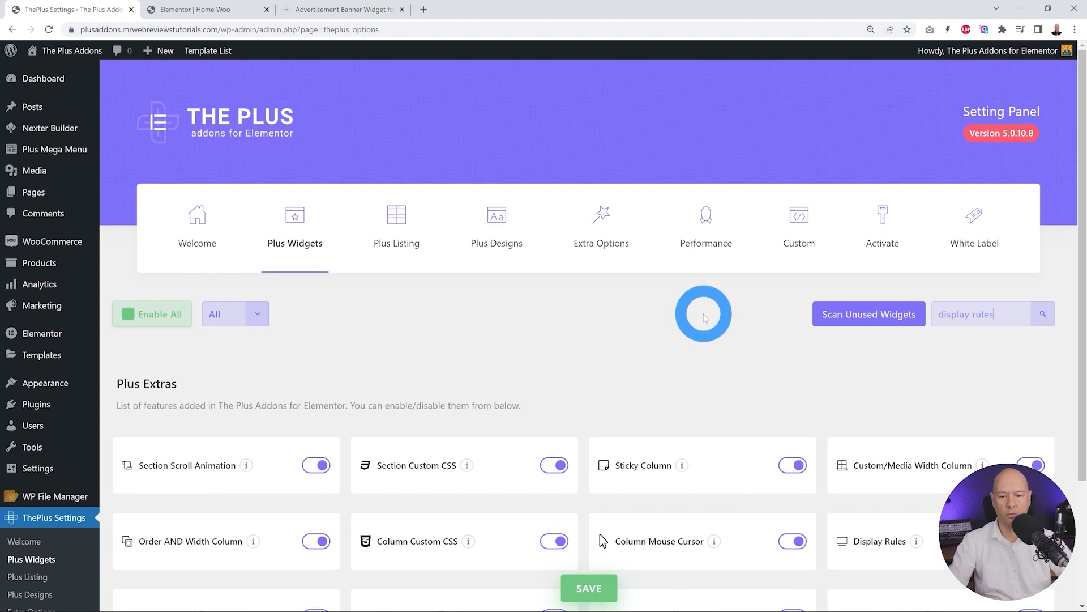
Step: Toggle the Display Rules feature under Plus Extras and save the widget settings
scroll(702, 313, "down", 3)
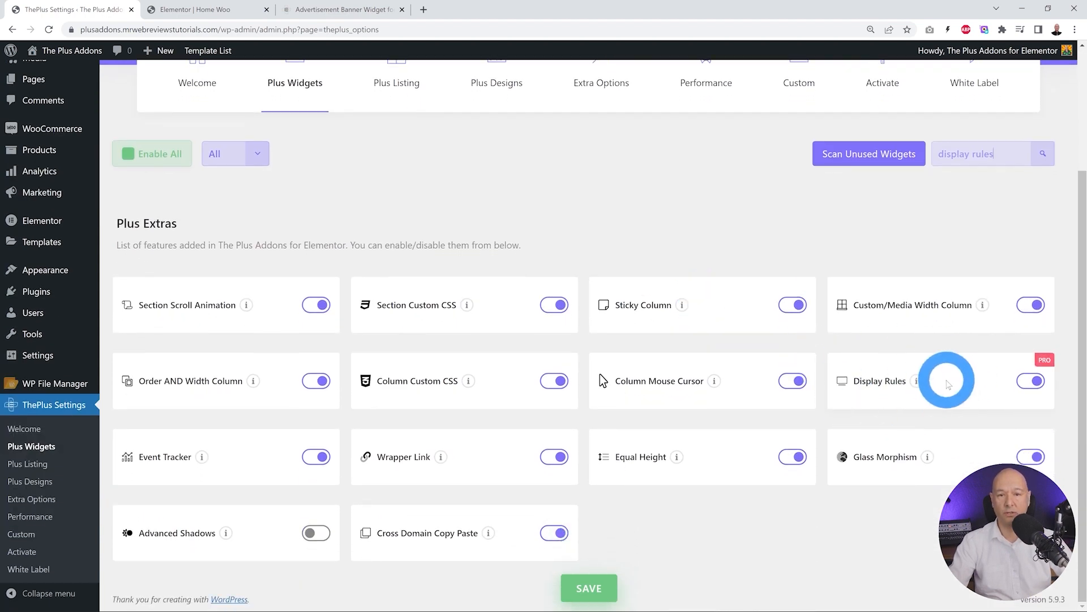
left_click(1032, 383)
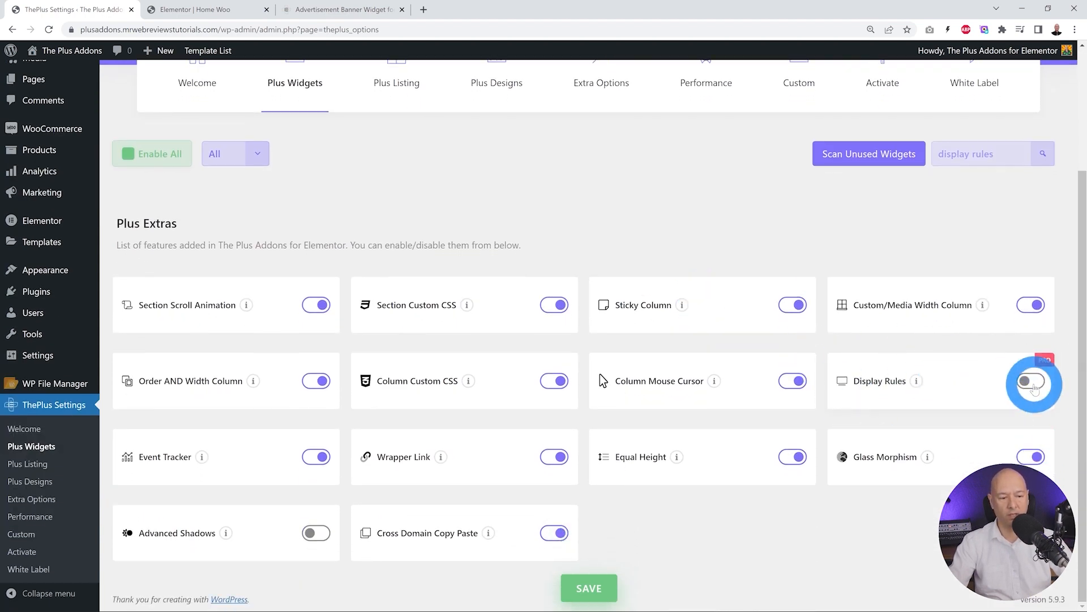
left_click(589, 586)
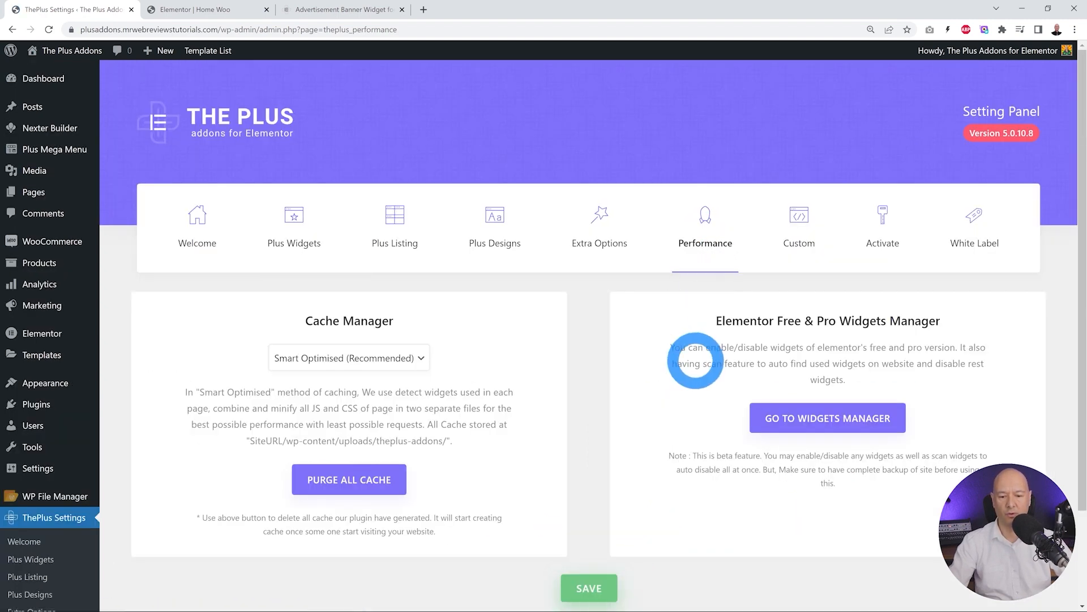
Step: Purge all of the plugin's cache from the Performance settings' Cache Manager and accept the removal
scroll(590, 384, "down", 1)
left_click(383, 426)
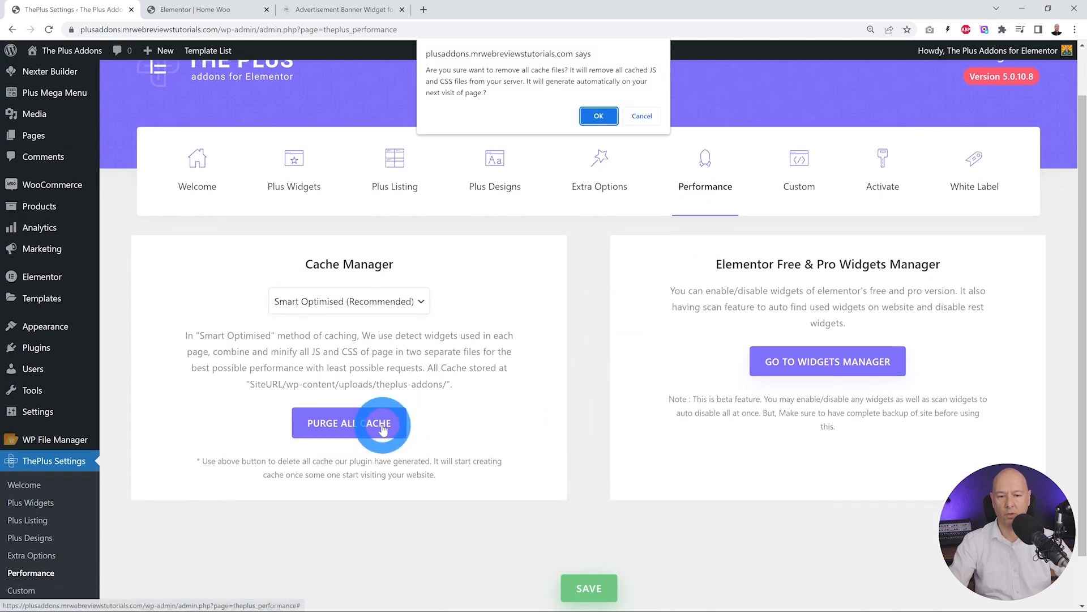
left_click(598, 116)
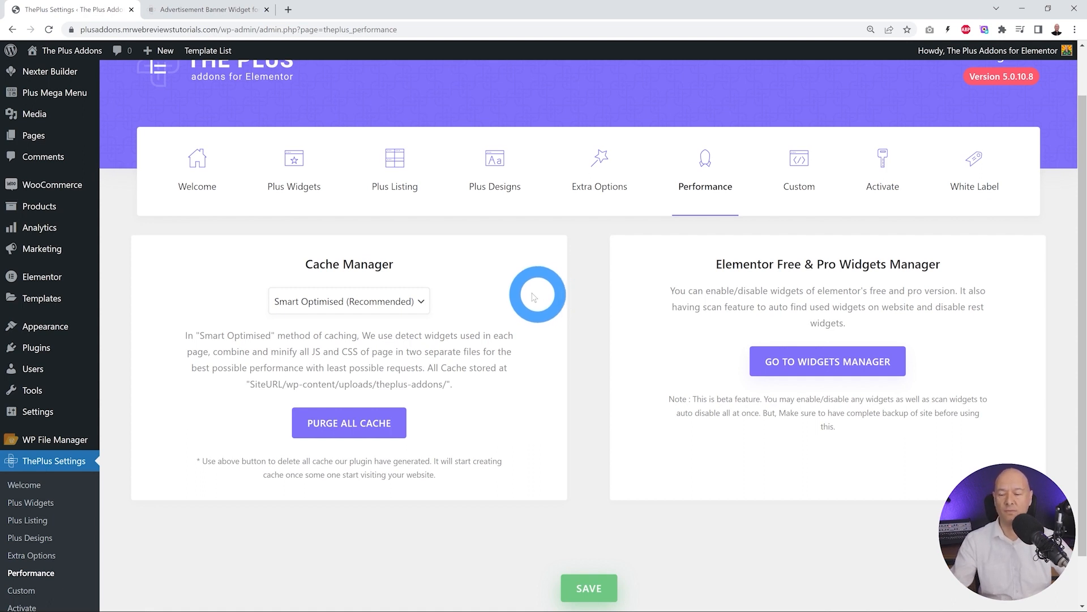
Step: From the site's page list, open the Home Woo page for editing with Elementor in a new tab
left_click(34, 138)
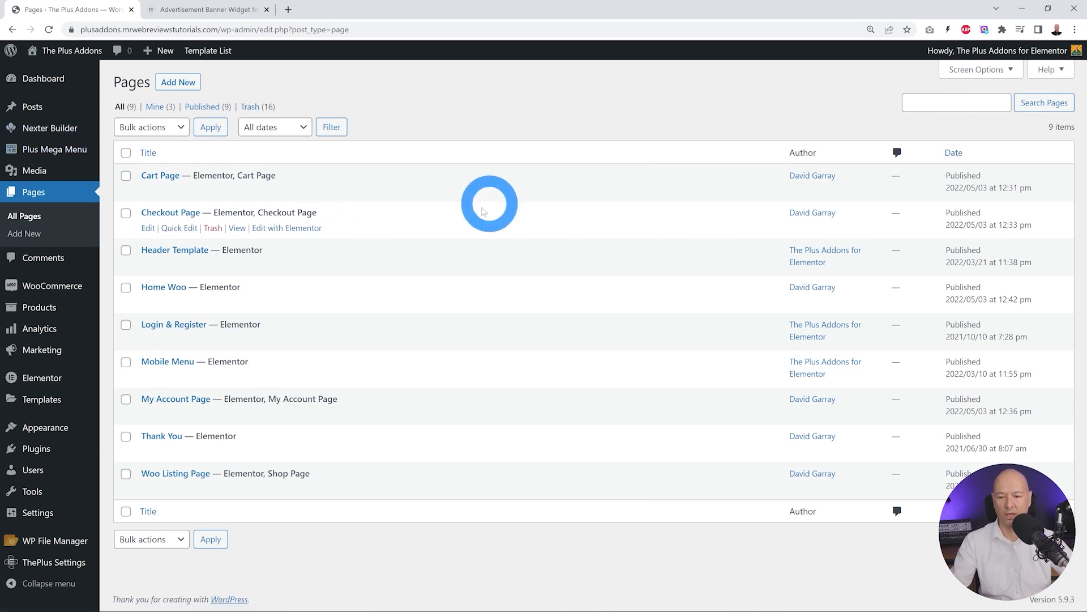
right_click(287, 302)
left_click(332, 311)
left_click(386, 99)
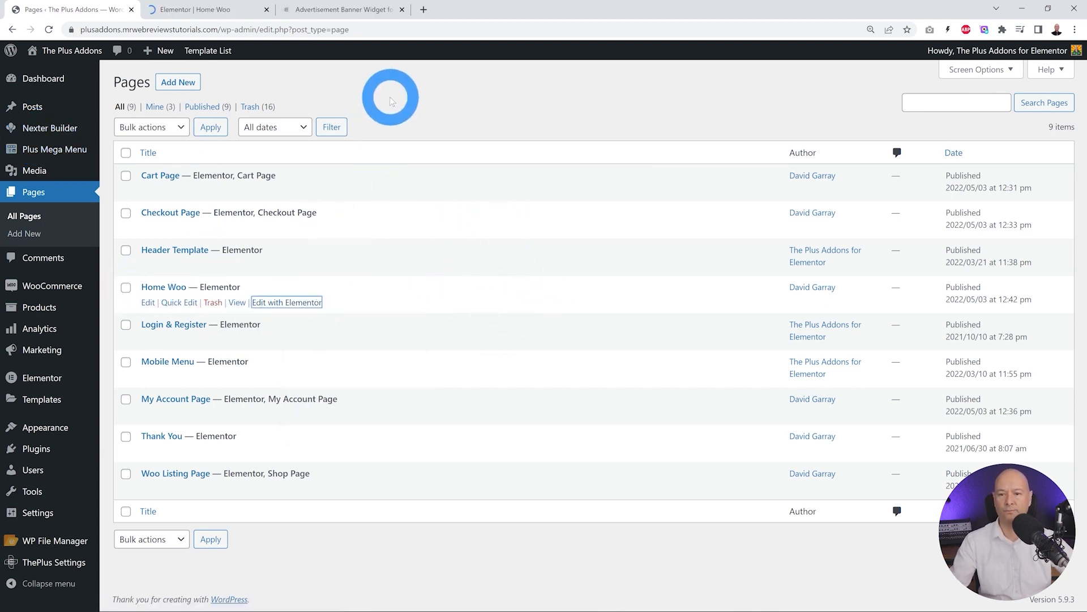
left_click(768, 301)
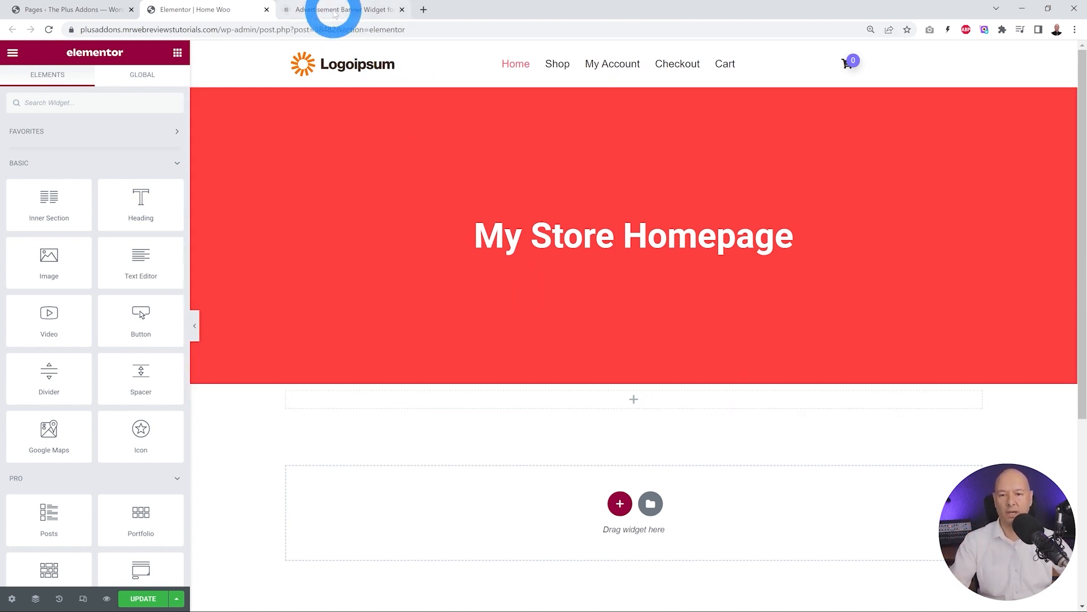
Step: Copy the Style 7 section from the Advertisement Banner demo page and Plus Paste it below the Home Woo page's red hero section
left_click(336, 15)
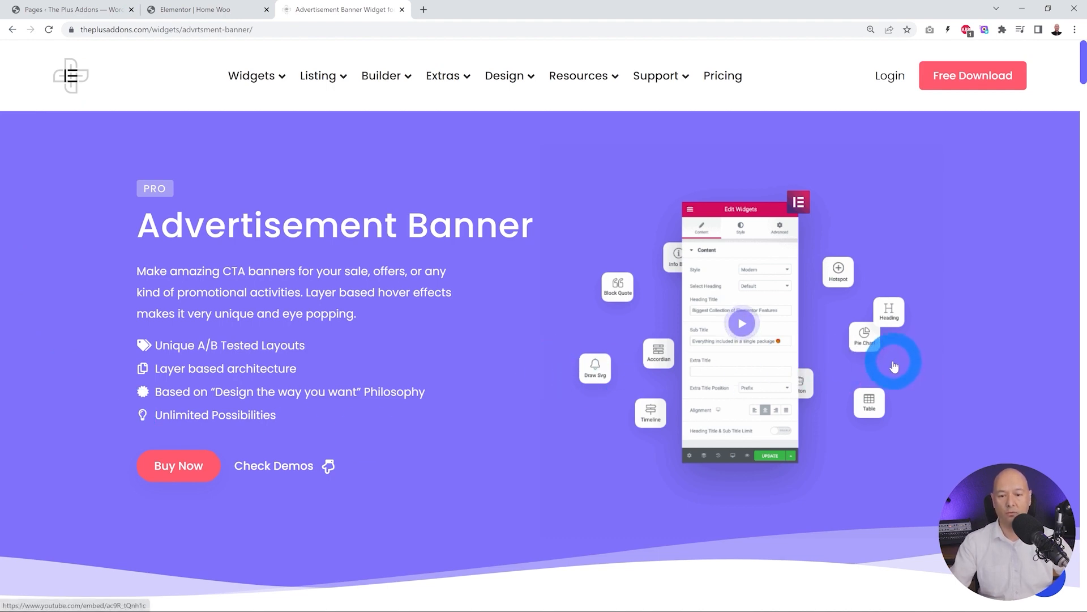
left_click_drag(1083, 76, 1083, 351)
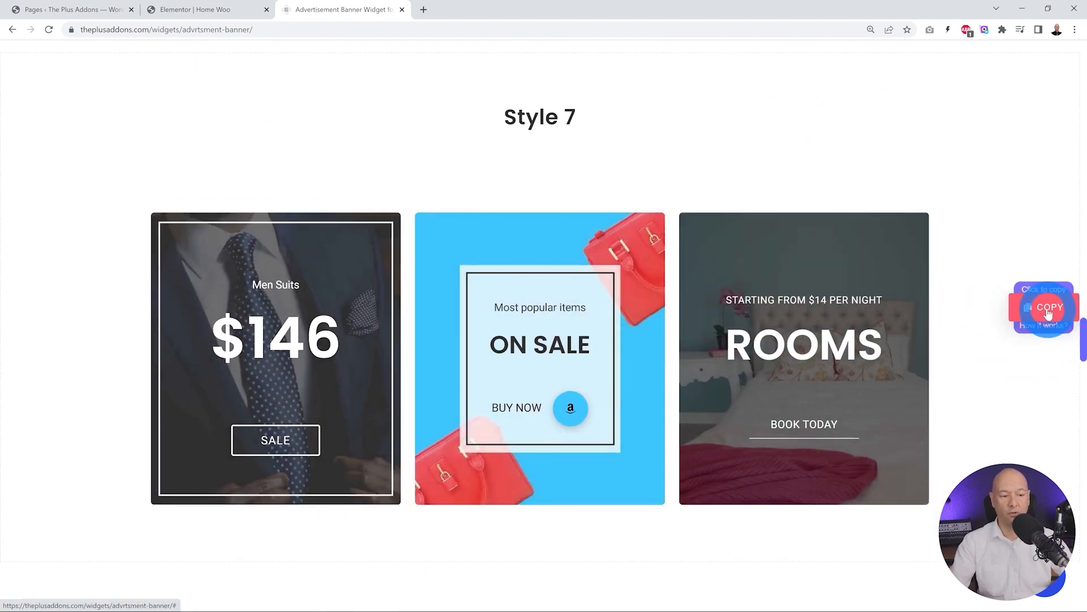
left_click(187, 10)
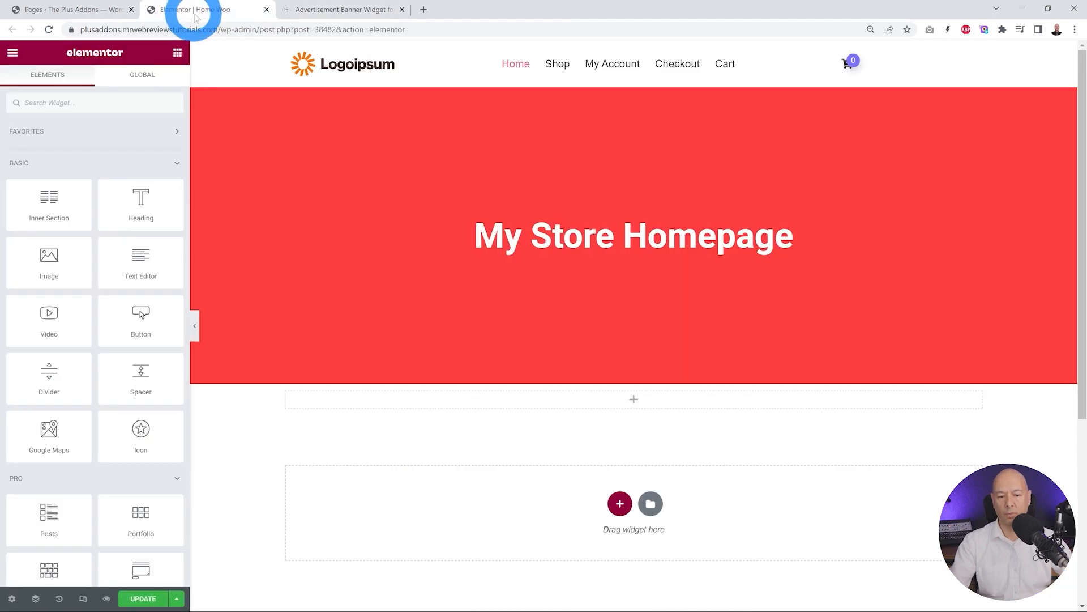
right_click(643, 396)
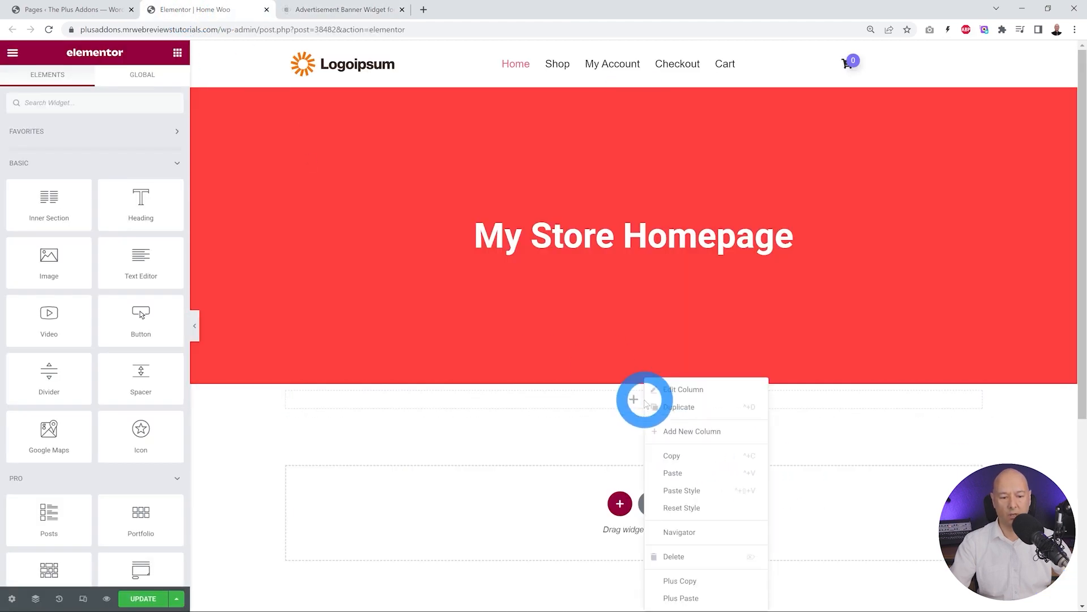
left_click(696, 599)
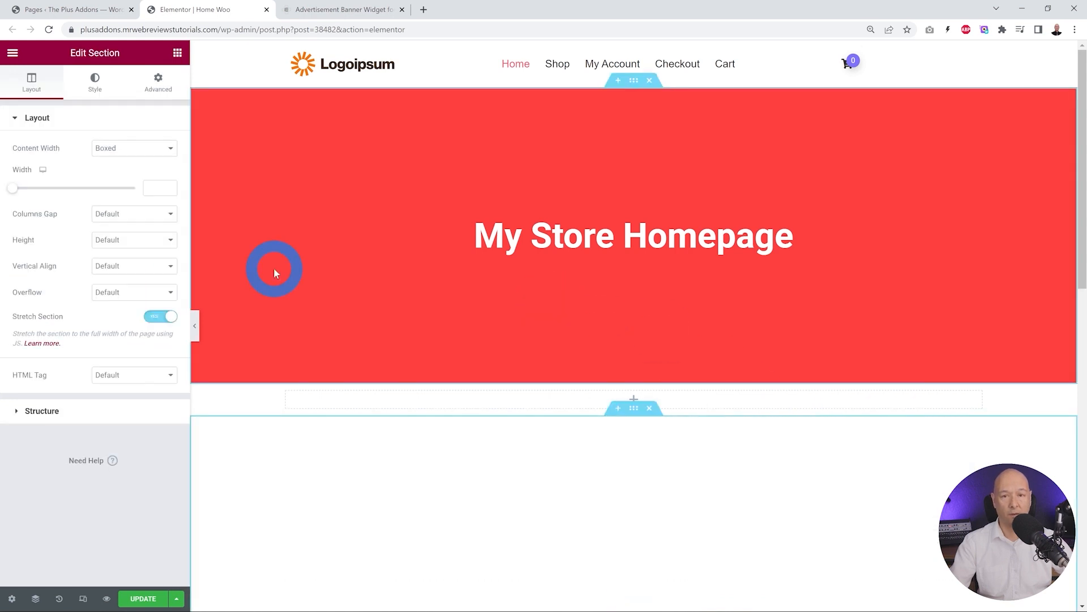
scroll(274, 270, "down", 4)
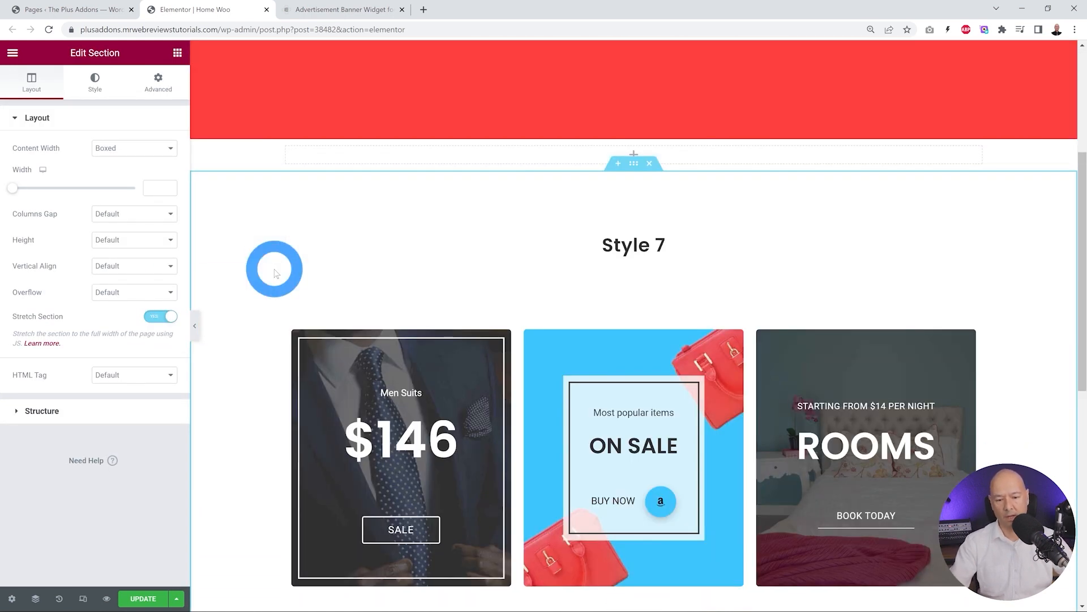
scroll(275, 270, "down", 2)
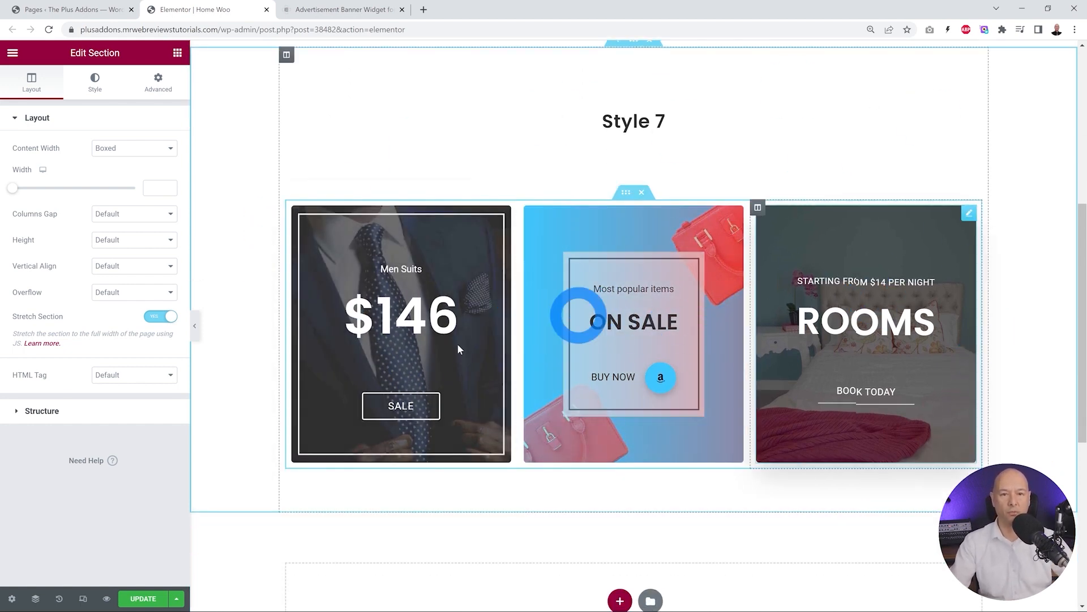
Step: Open the Display Rules settings of the whole pasted Style 7 section
left_click(246, 431)
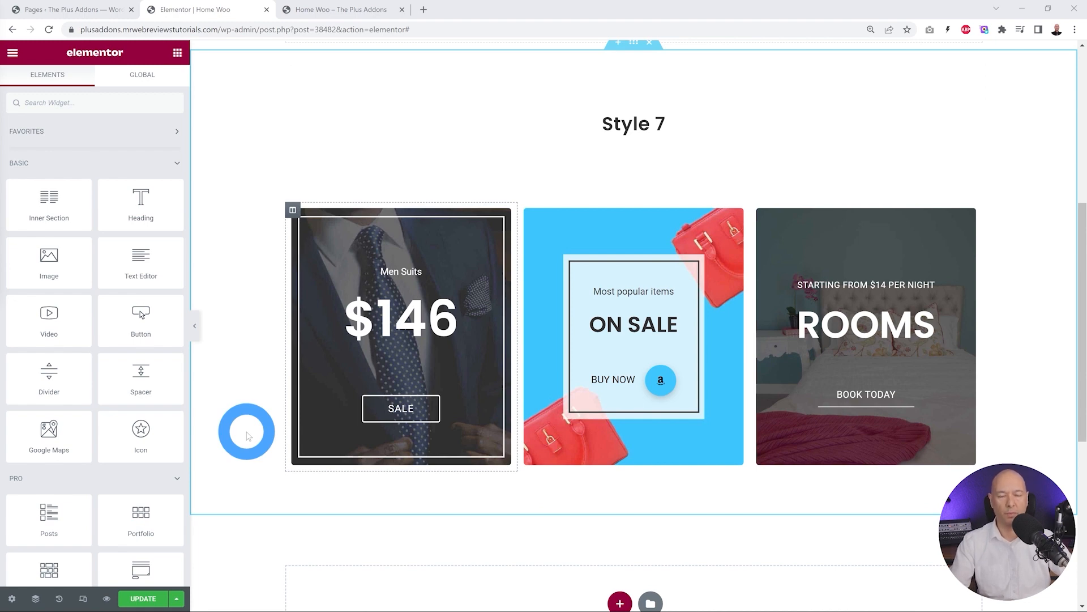
scroll(246, 434, "up", 2)
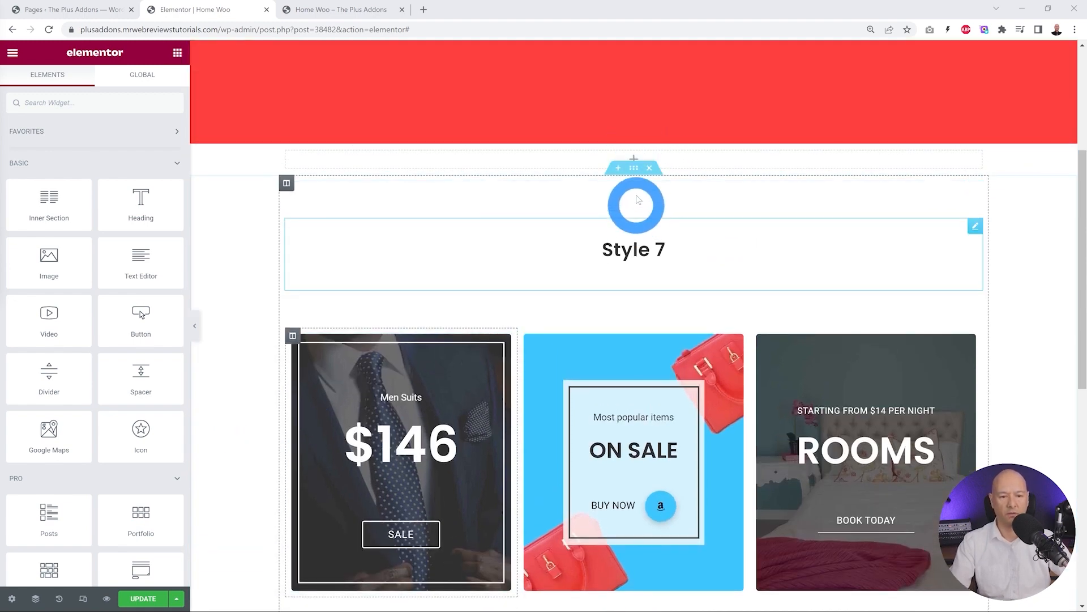
left_click(635, 169)
left_click(38, 120)
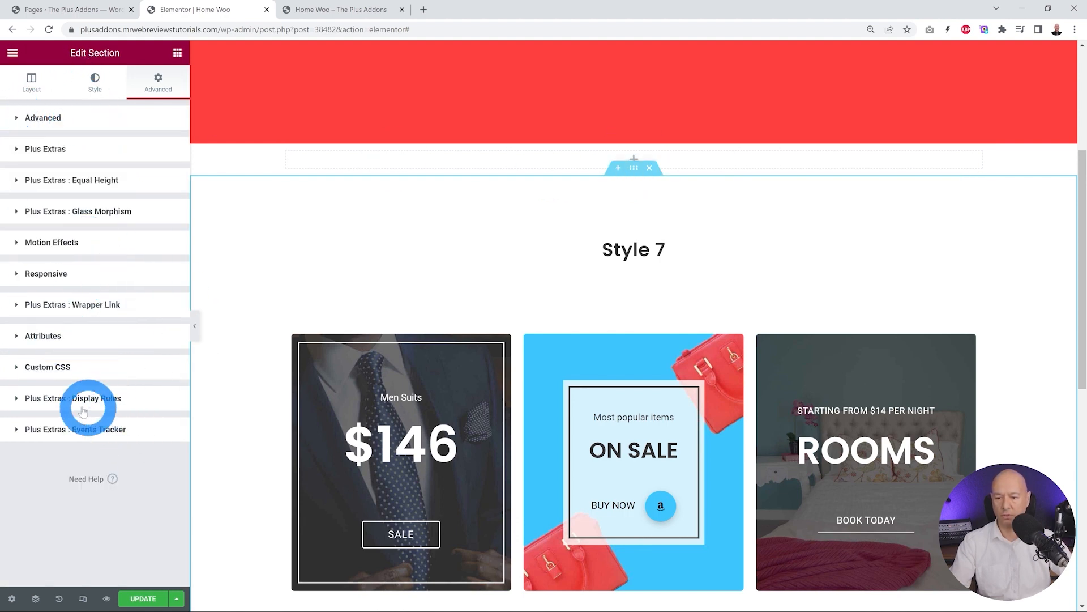
left_click(51, 400)
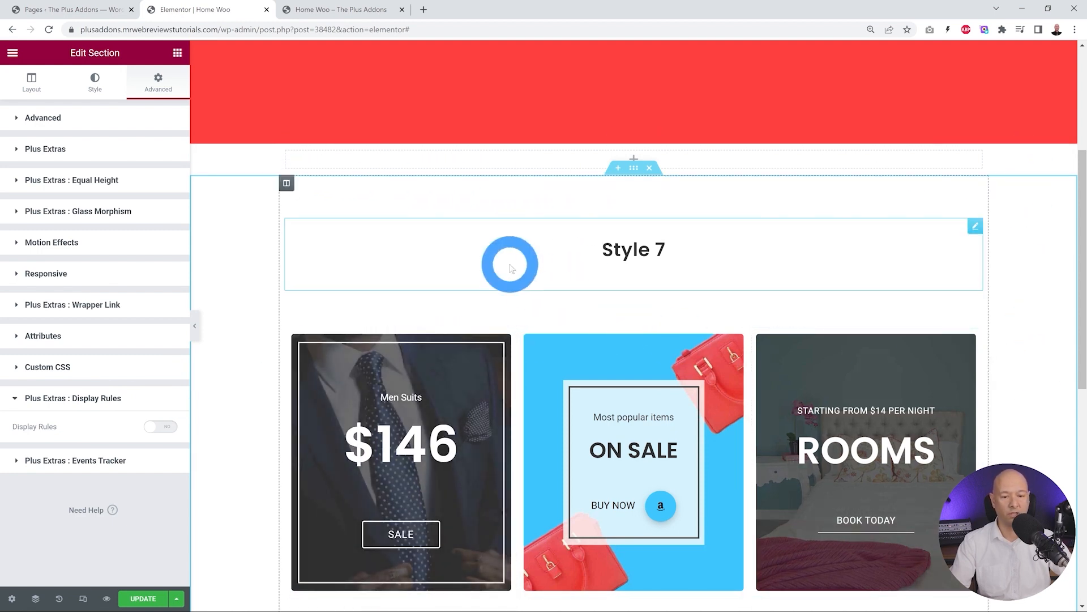
Step: Turn on Display Rules for the Men Suits $146 advertisement banner
scroll(511, 268, "down", 2)
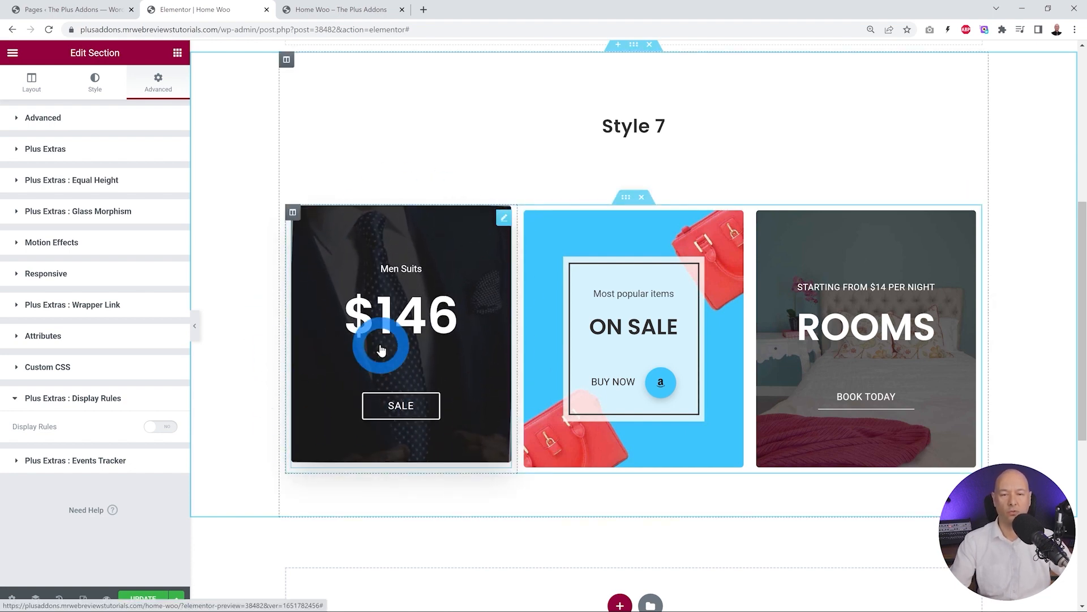
left_click(504, 219)
left_click(159, 84)
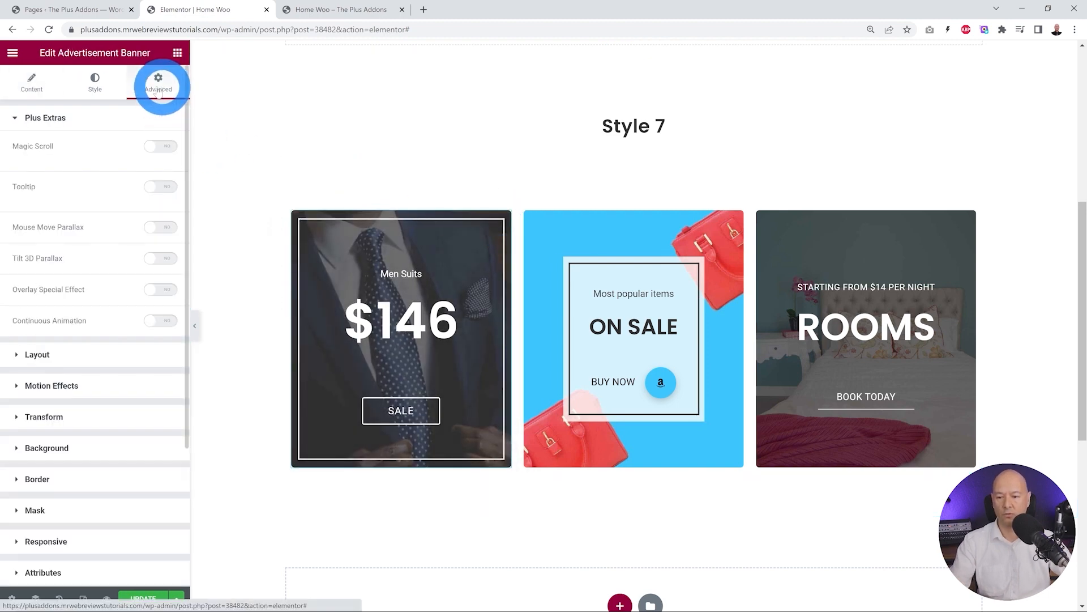
left_click(53, 120)
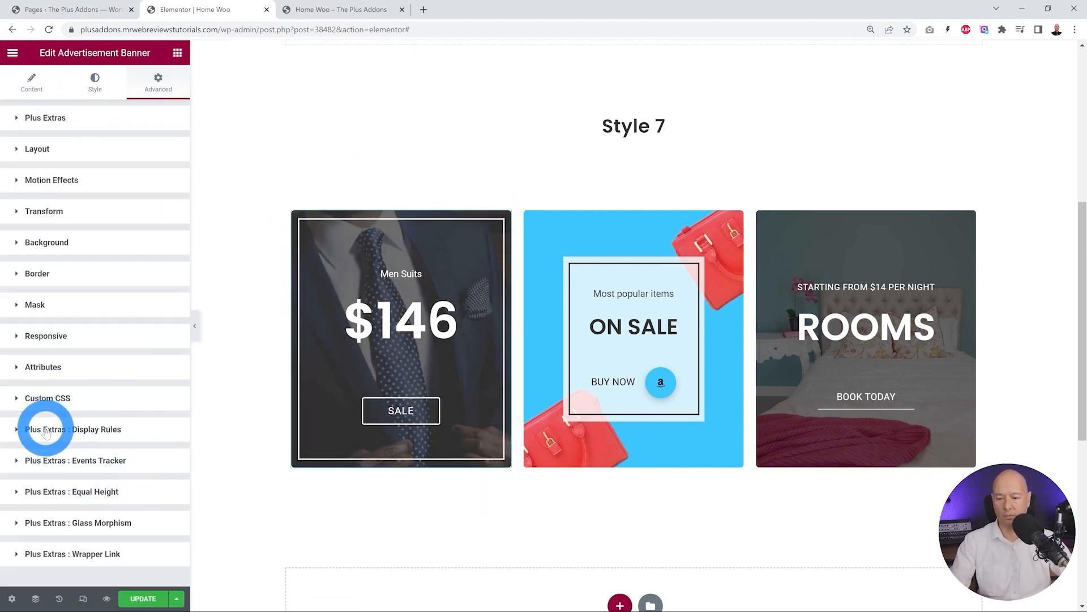
left_click(86, 429)
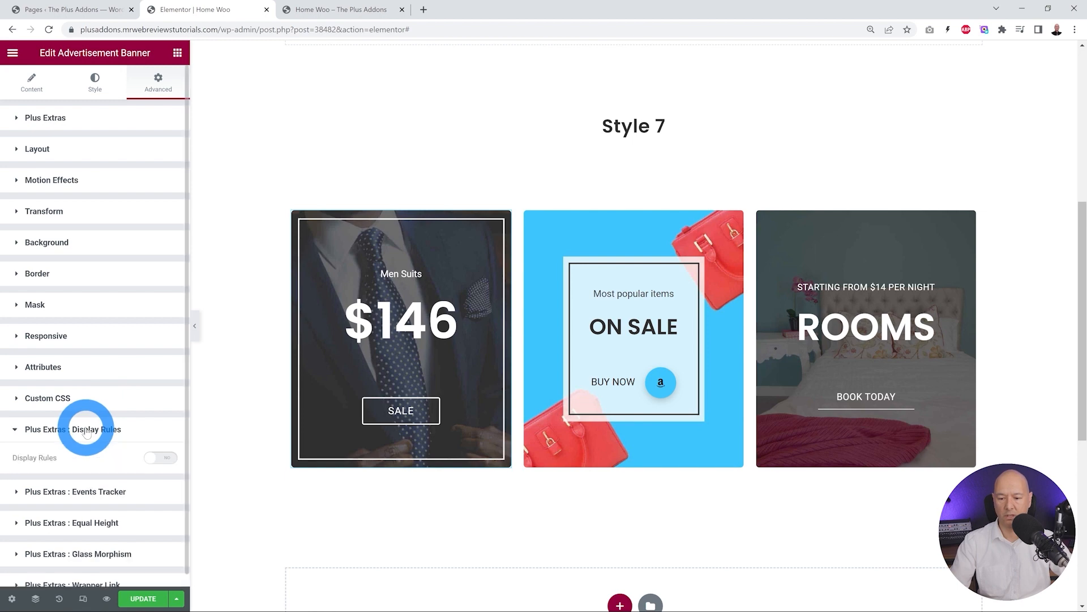
left_click(159, 460)
scroll(94, 340, "down", 3)
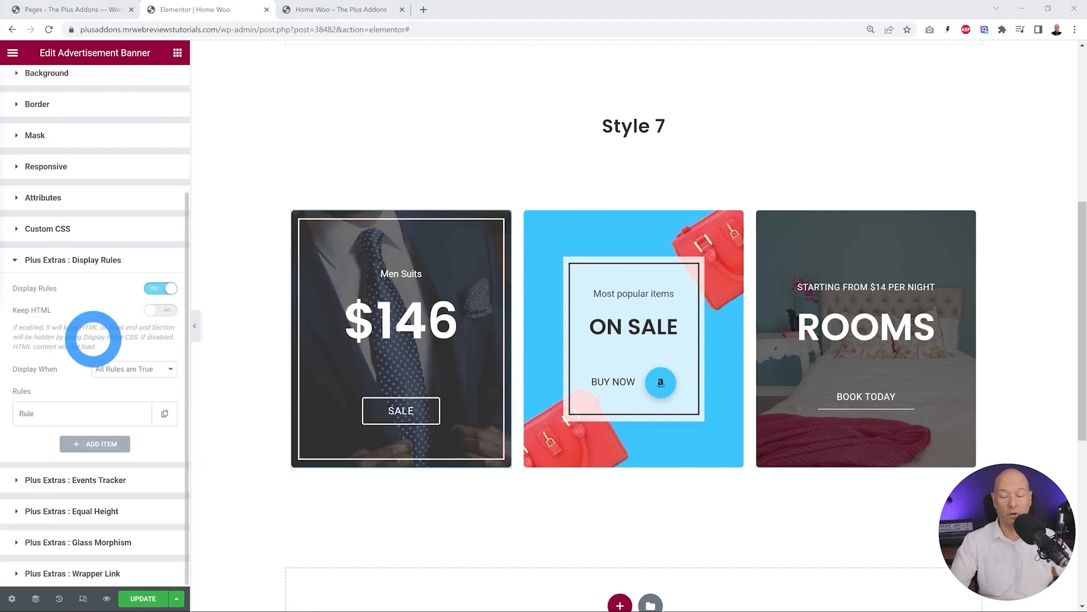
Step: Examine the Keep HTML and Display When options in the Men Suits banner's display rules
left_click(160, 309)
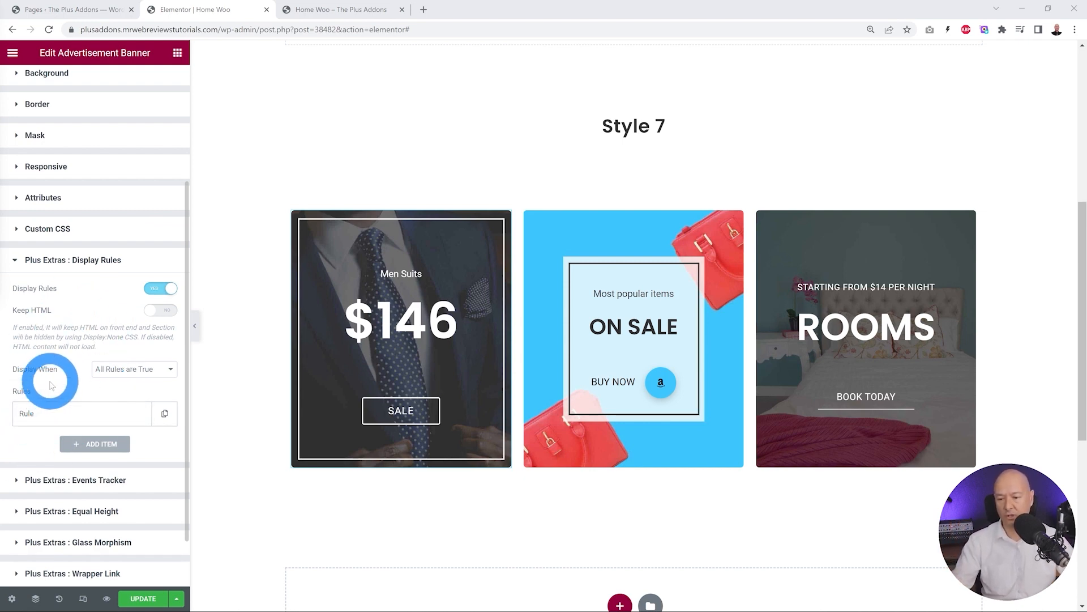
left_click(167, 374)
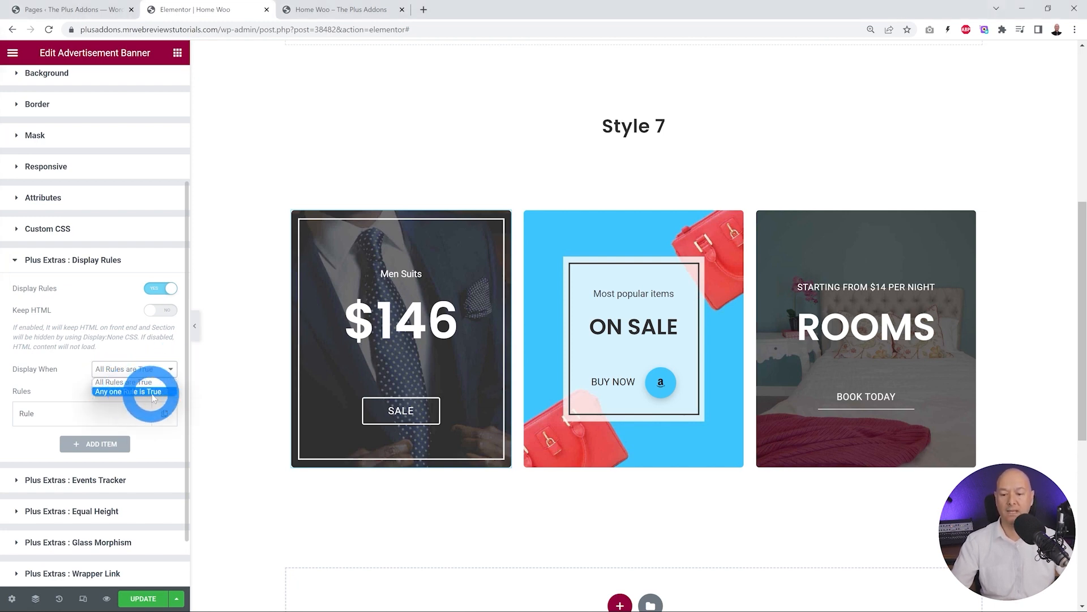
left_click(71, 372)
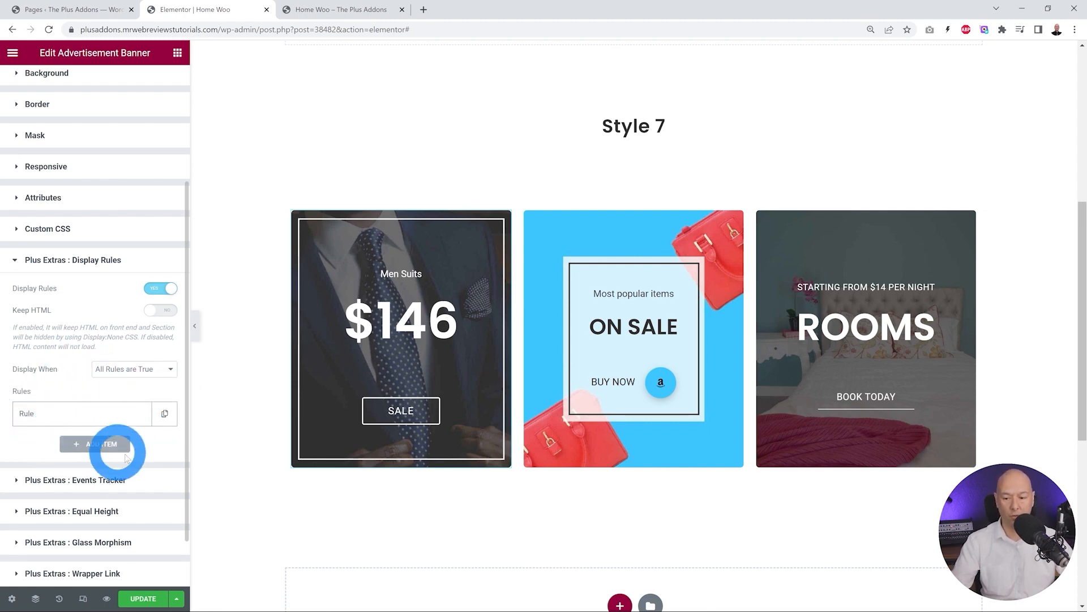
Step: Add two more rules to the Men Suits banner's display rules
left_click(105, 444)
left_click(51, 447)
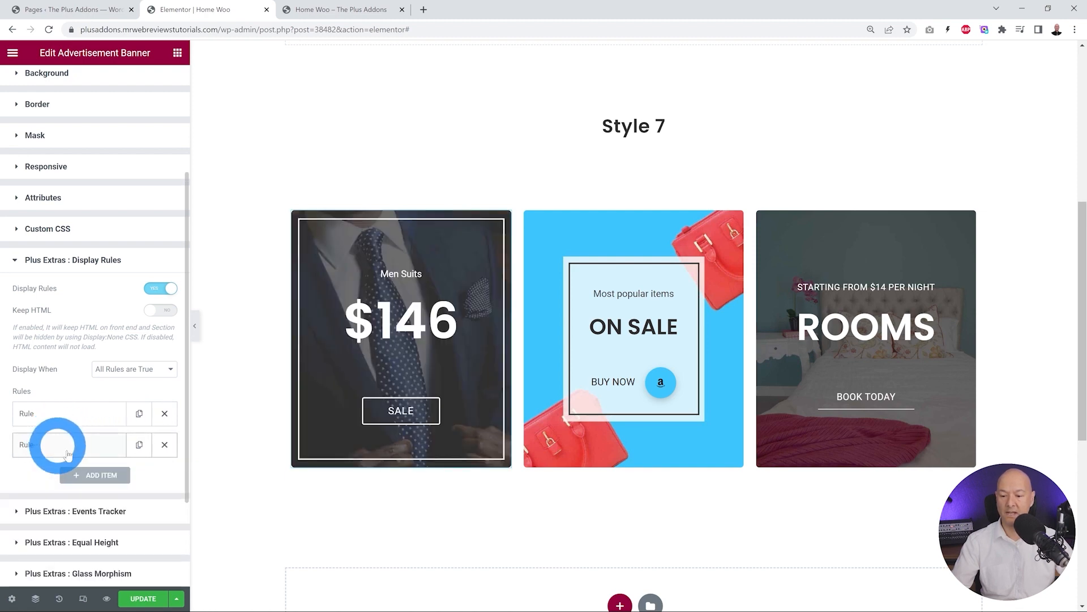
left_click(102, 474)
left_click(109, 474)
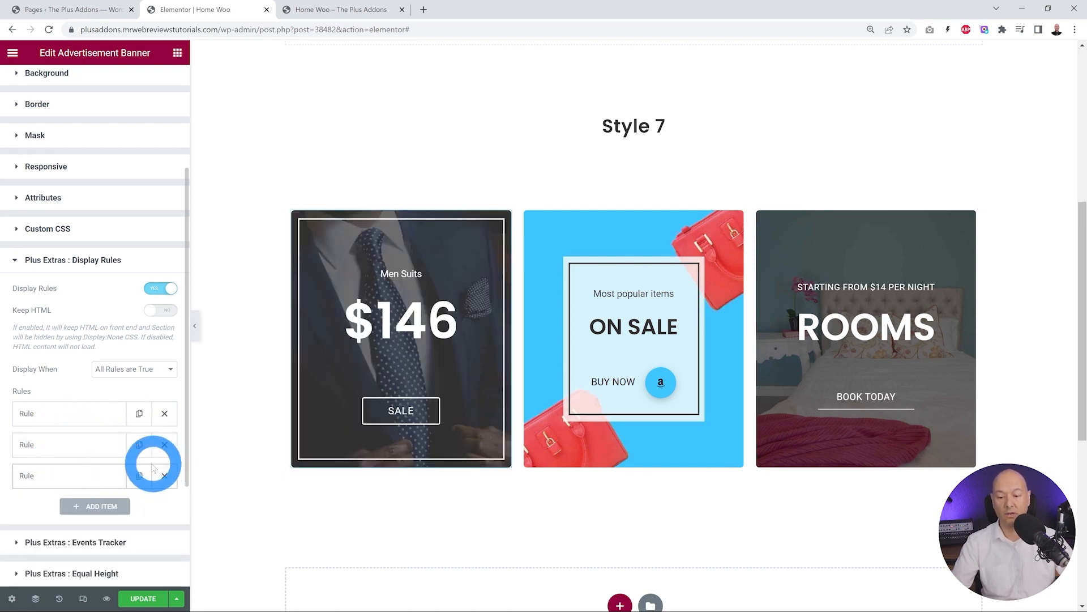
Step: Set the banner's Display When condition to Any one Rule is True
left_click(168, 369)
left_click(148, 383)
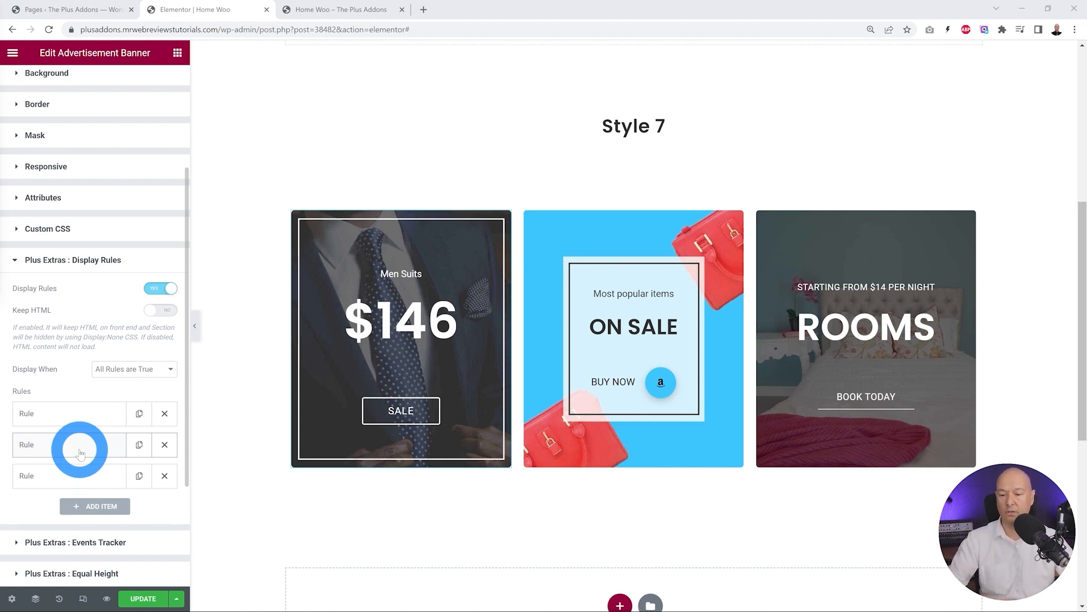
left_click(155, 368)
left_click(146, 388)
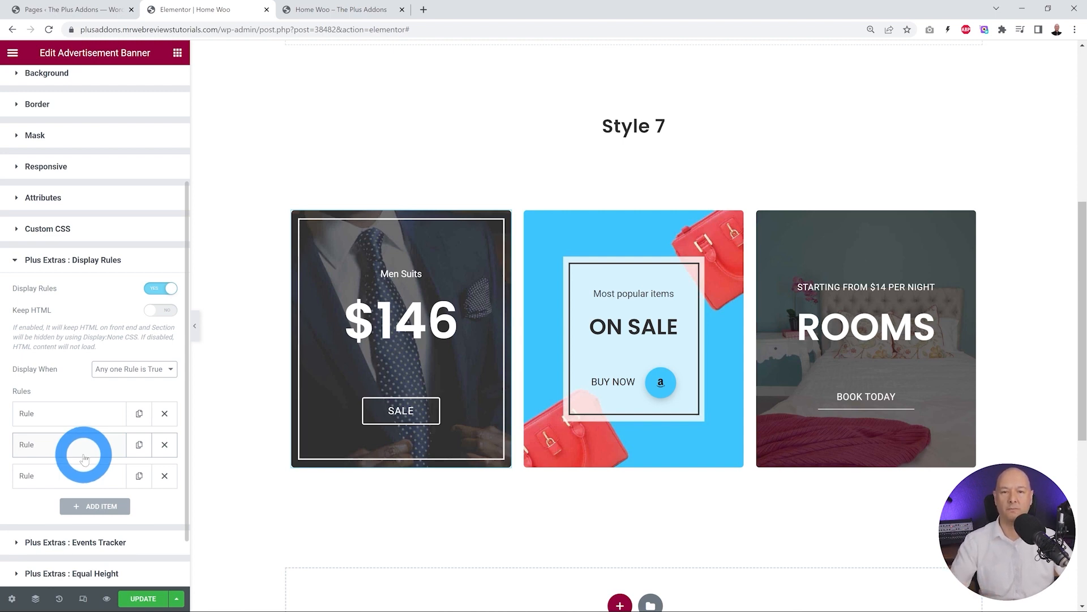
Step: Set Display When back to All Rules are True and delete the two extra rules, keeping a single one
left_click(165, 369)
left_click(162, 384)
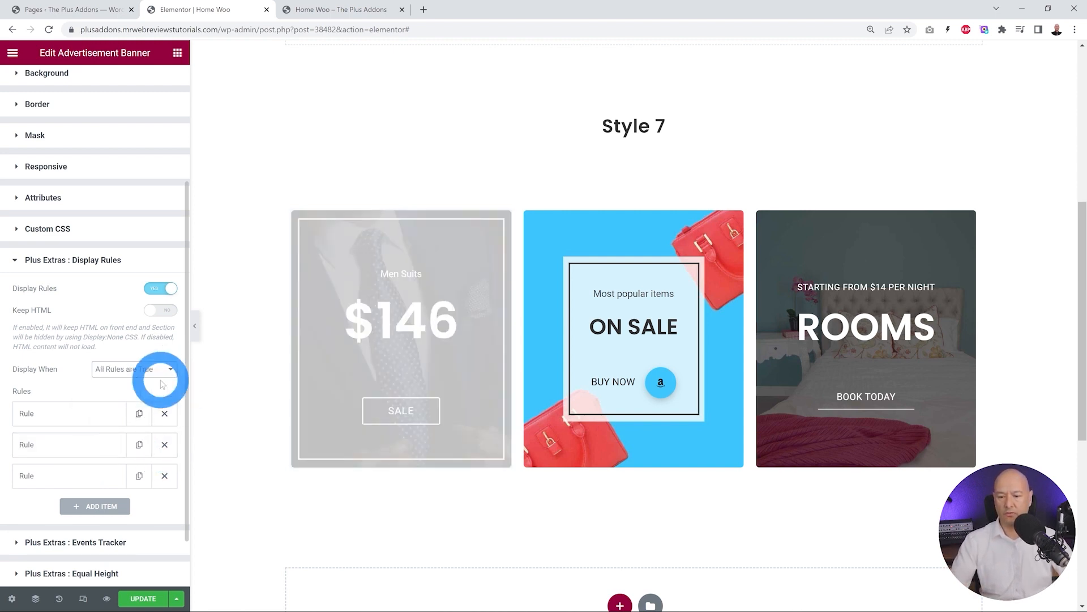
left_click(164, 476)
left_click(164, 445)
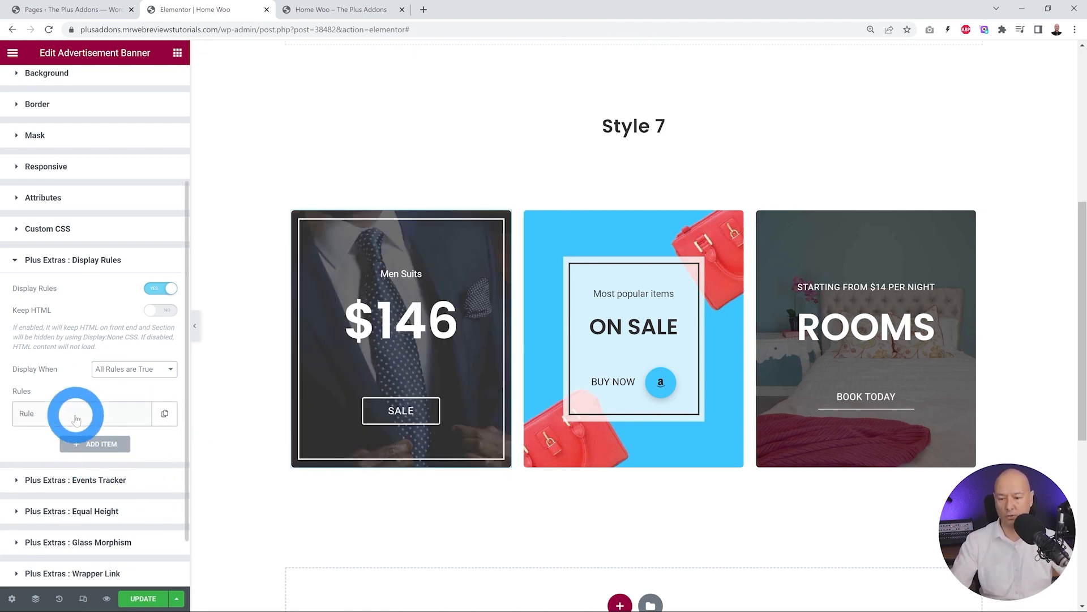
Step: Set the Men Suits banner's display rule to Woo : In Cart Product Category, Is, Fashion
left_click(76, 419)
scroll(106, 405, "down", 2)
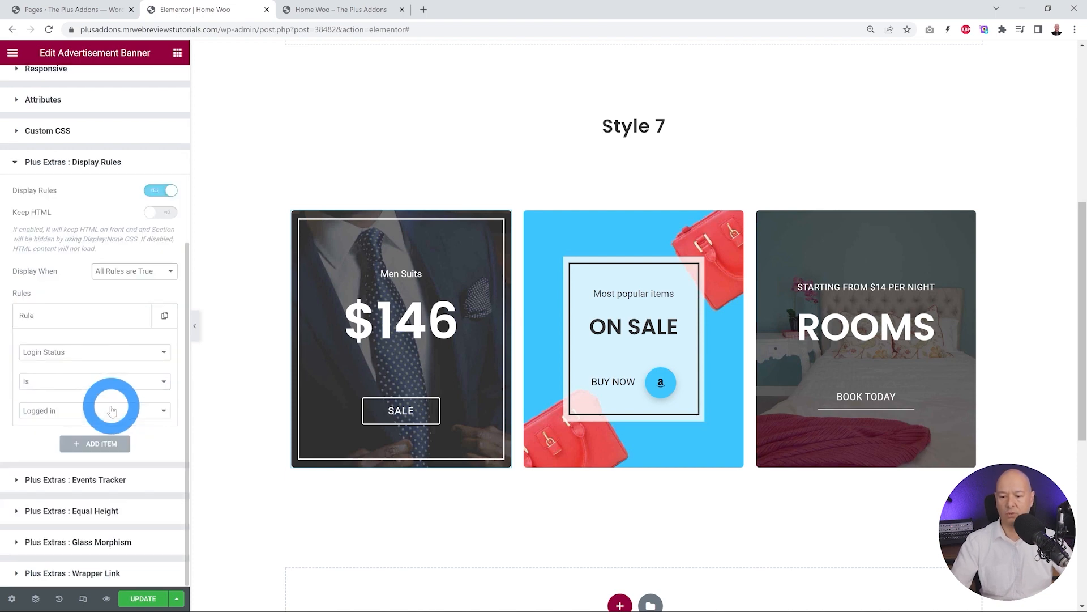
left_click(165, 354)
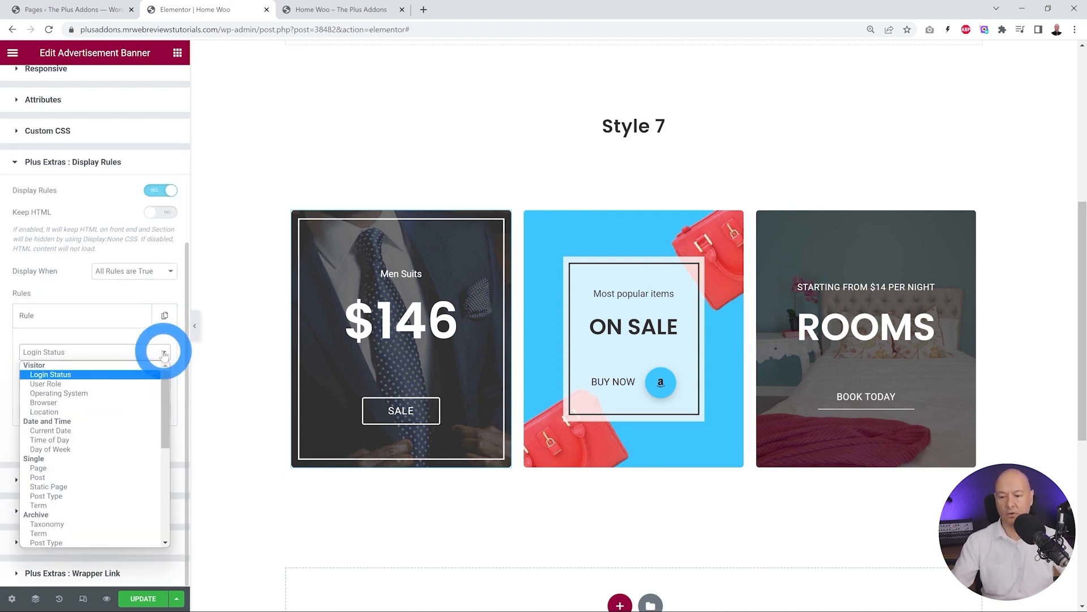
left_click_drag(164, 355, 126, 449)
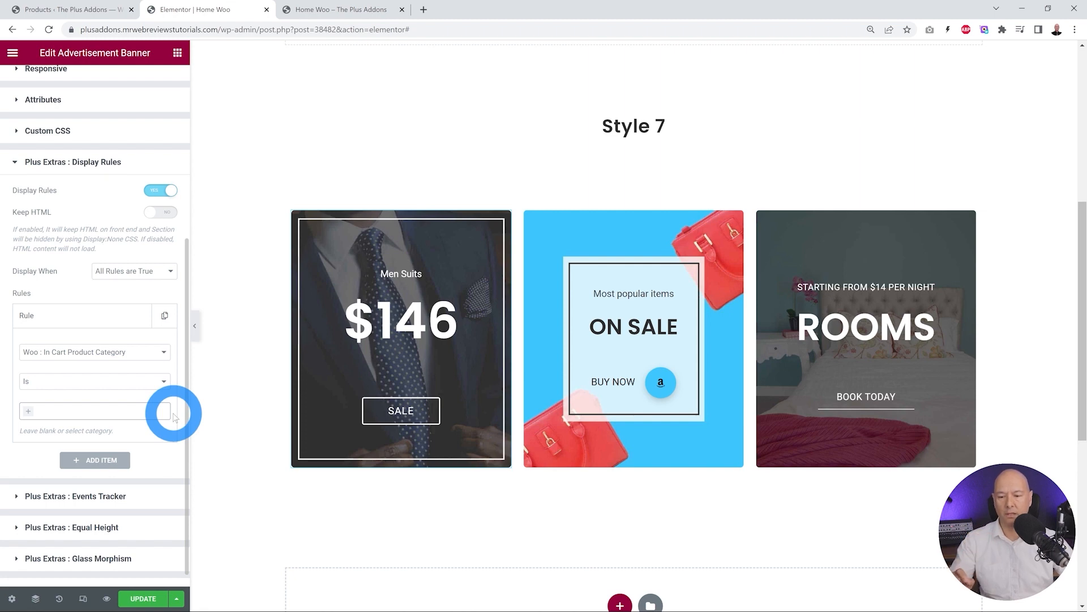
left_click(165, 381)
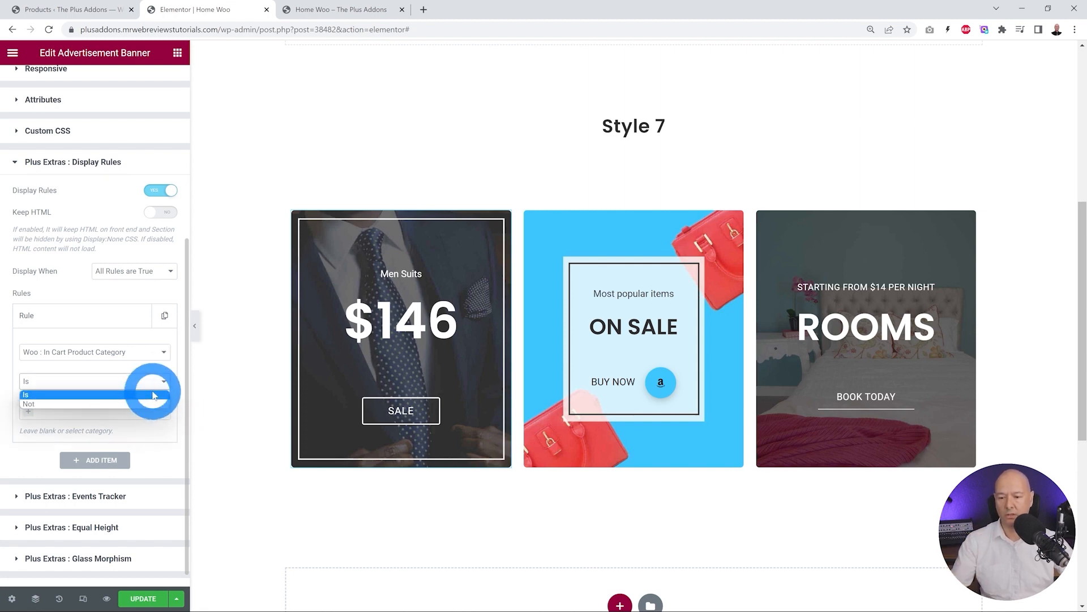
left_click(153, 396)
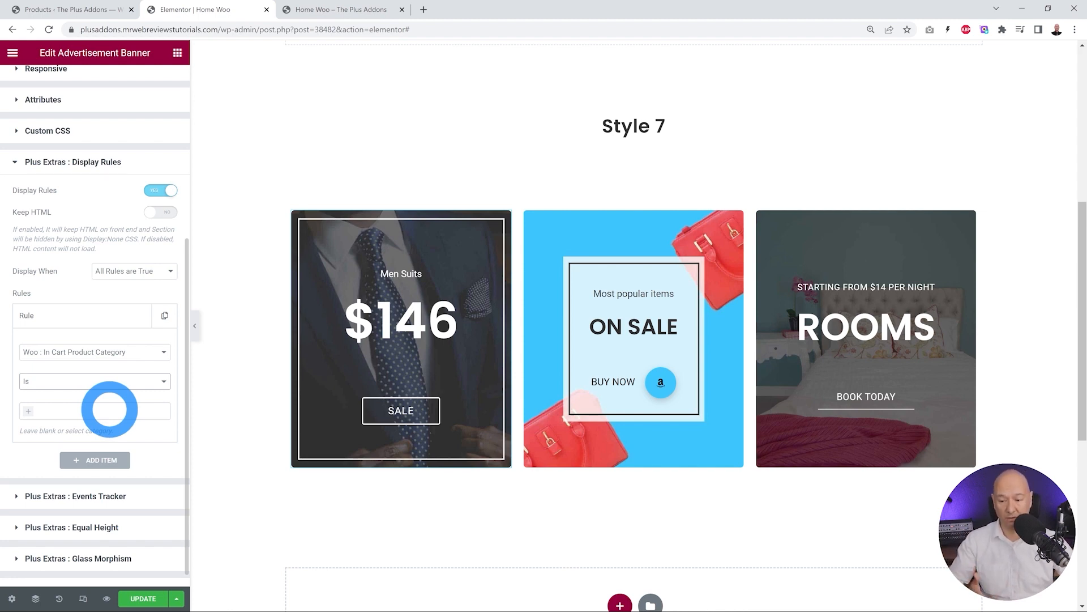
left_click(29, 413)
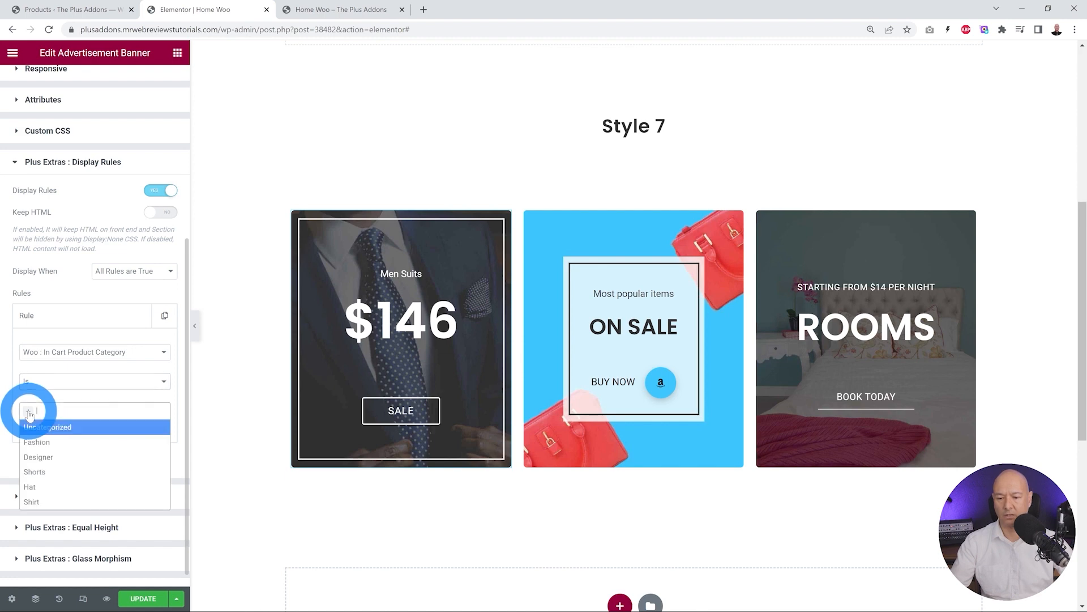
left_click(49, 442)
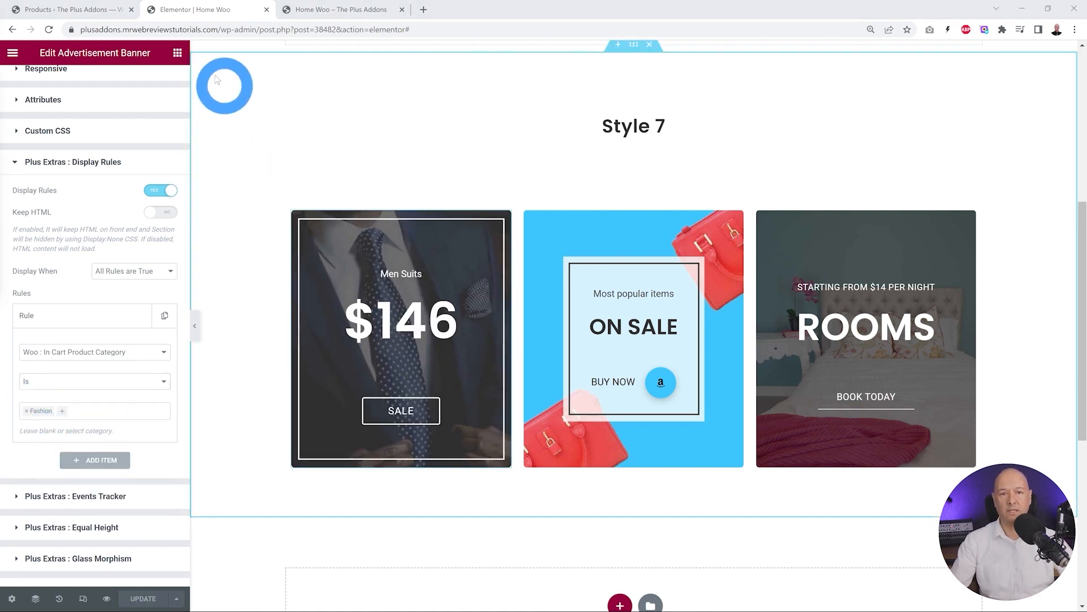
Step: Review the product categories in the Products list and check the Style 7 banners on the live store home page
left_click(77, 11)
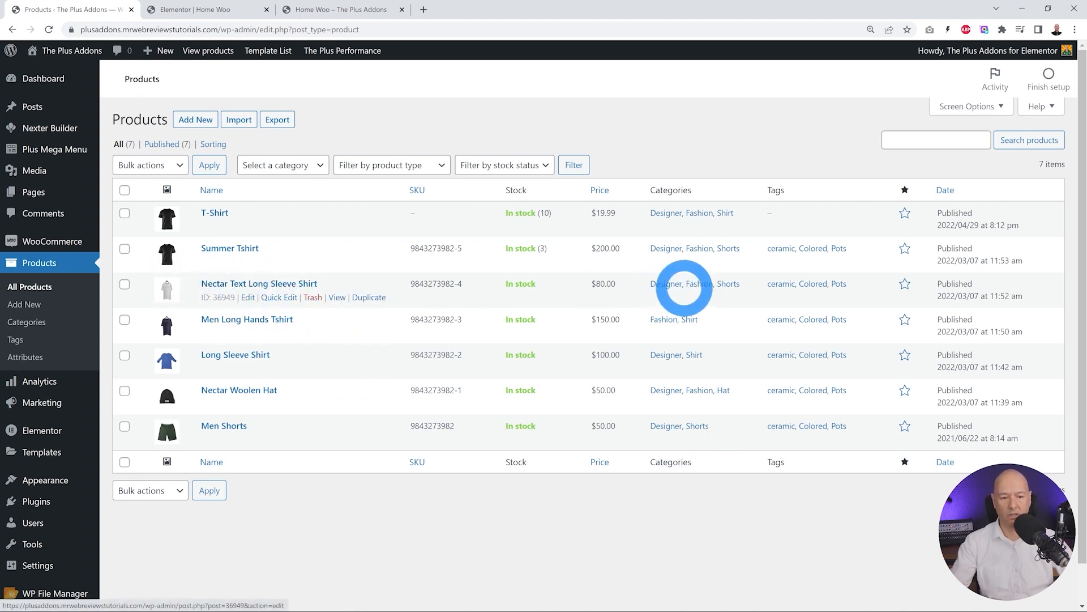
left_click(338, 12)
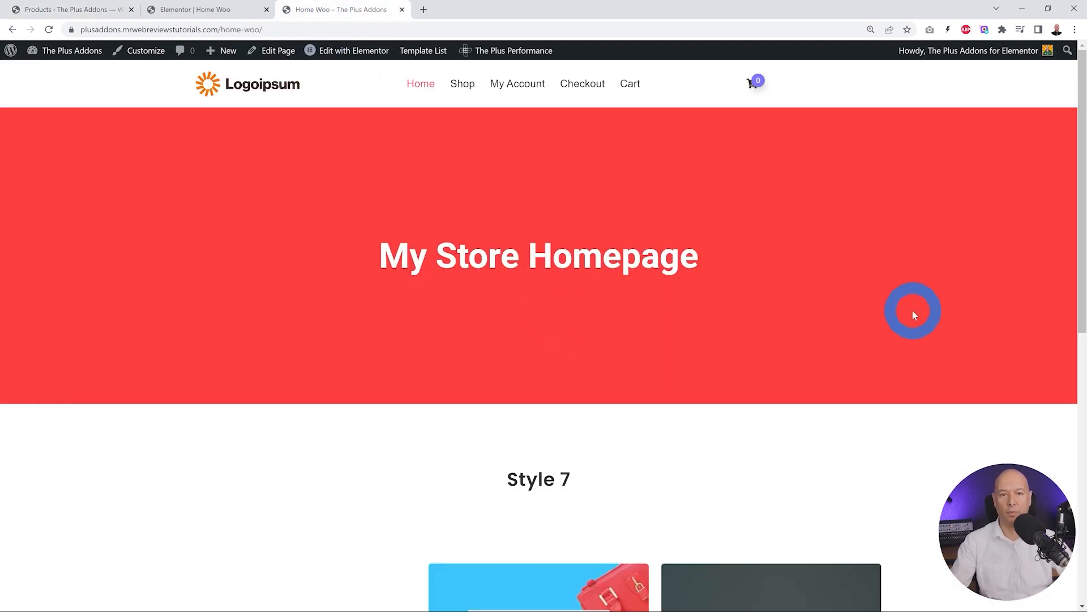
scroll(914, 312, "down", 5)
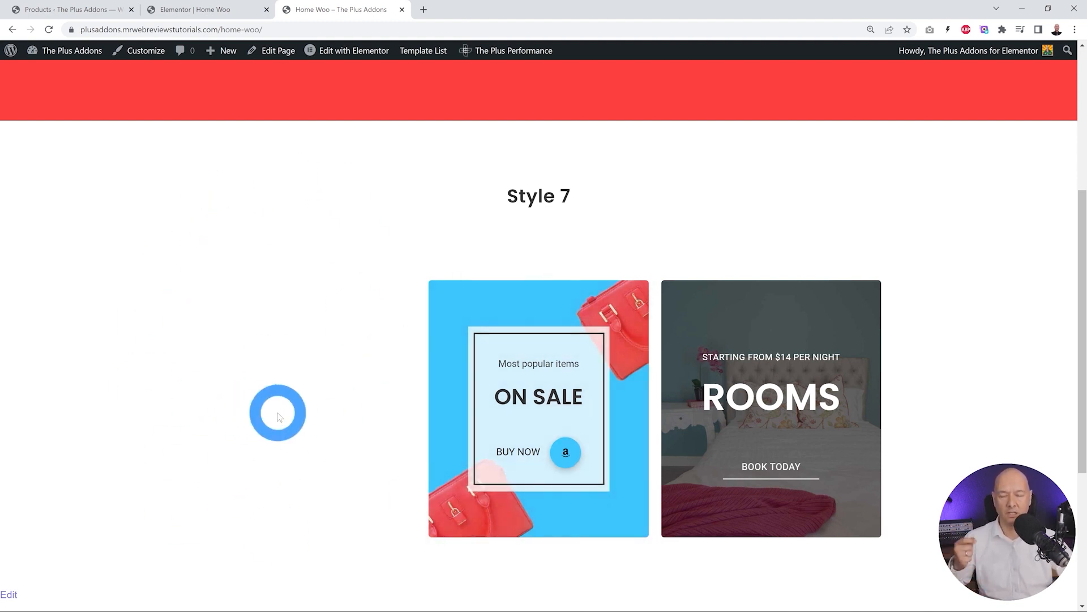
scroll(334, 391, "up", 5)
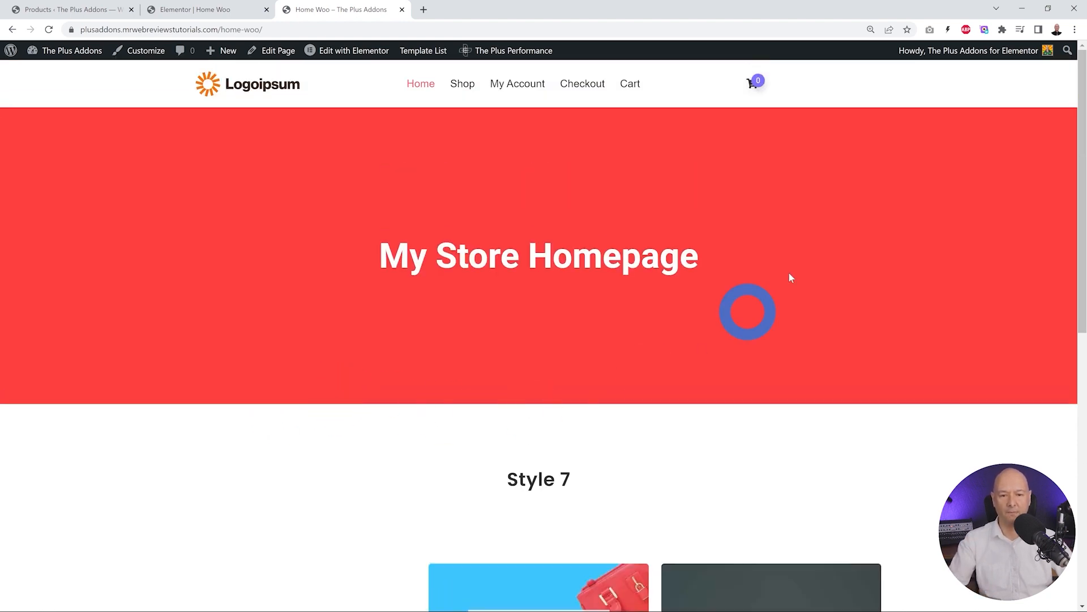
Step: Open Nectar Text Long Sleeve Shirt from the shop and add it to the cart in yellow, size L
left_click(476, 90)
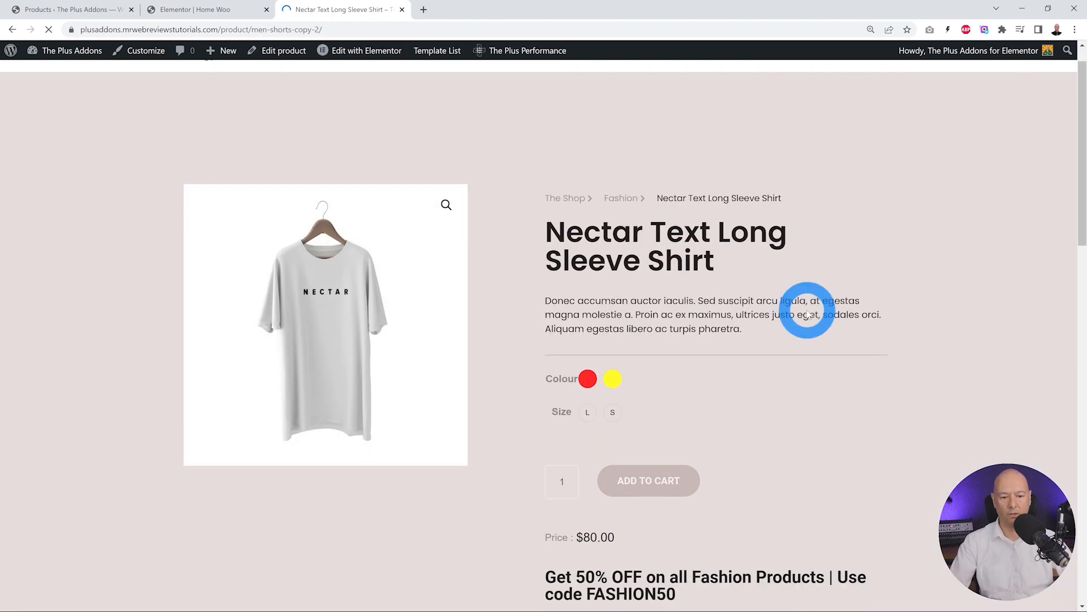
left_click(612, 300)
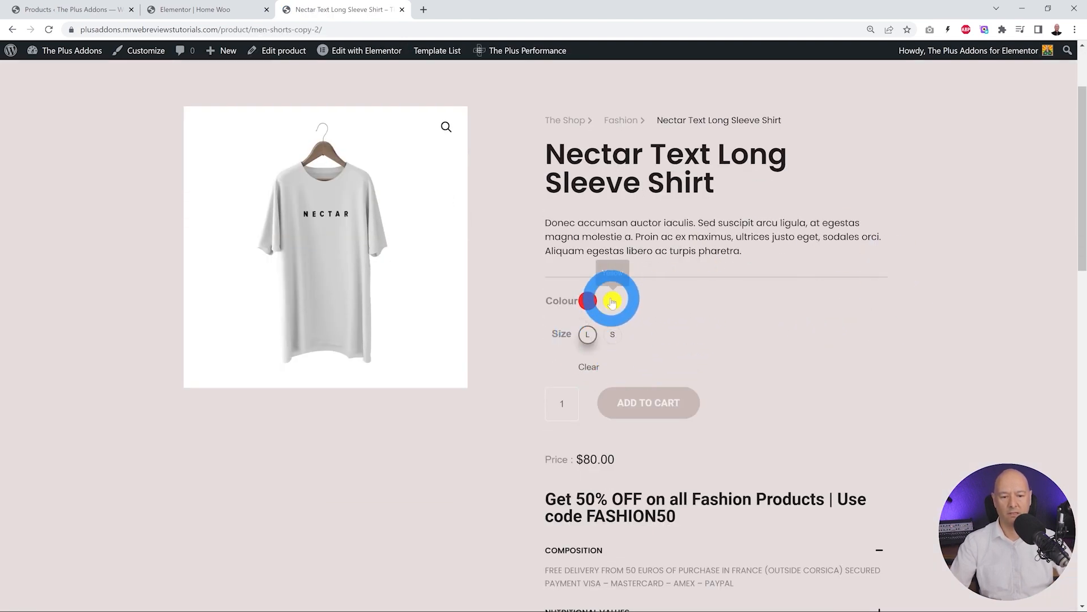
left_click(680, 403)
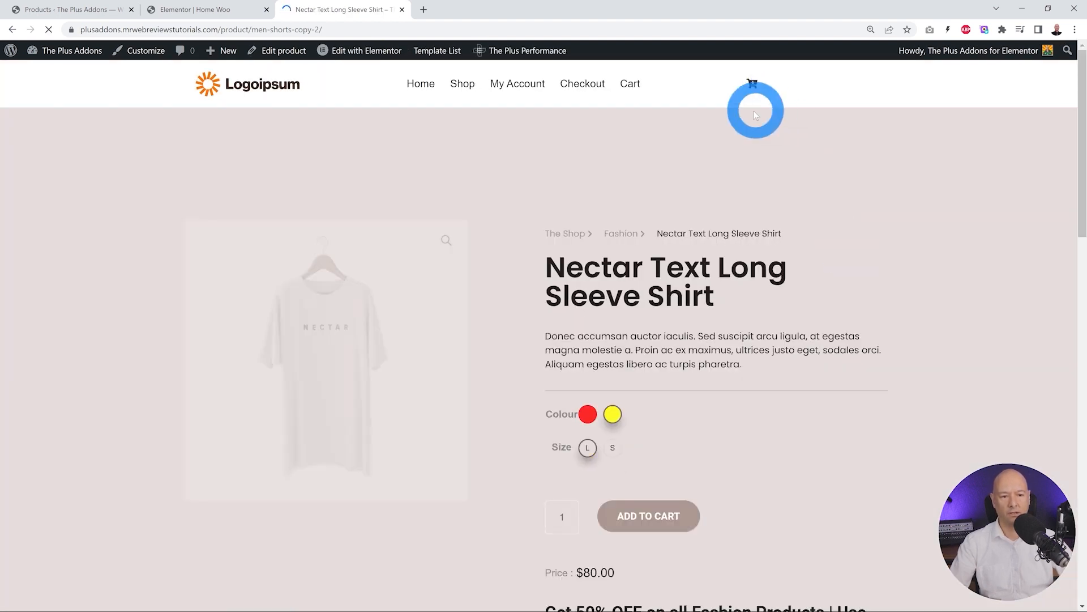
Step: Return to the store home page and check the Style 7 banners with the shirt in the cart
left_click(419, 86)
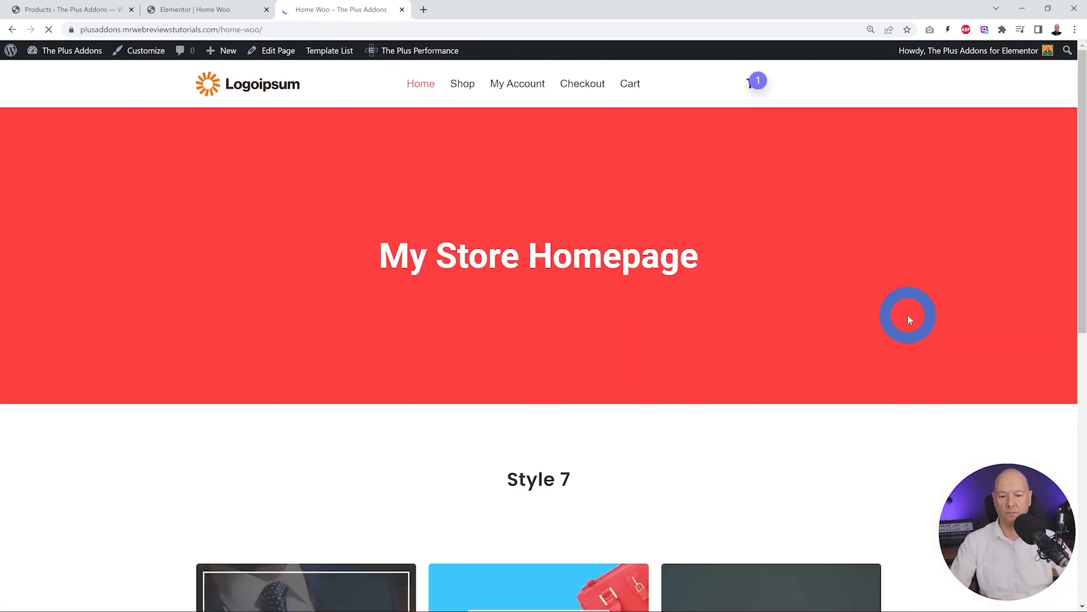
scroll(927, 318, "down", 1)
scroll(935, 316, "down", 5)
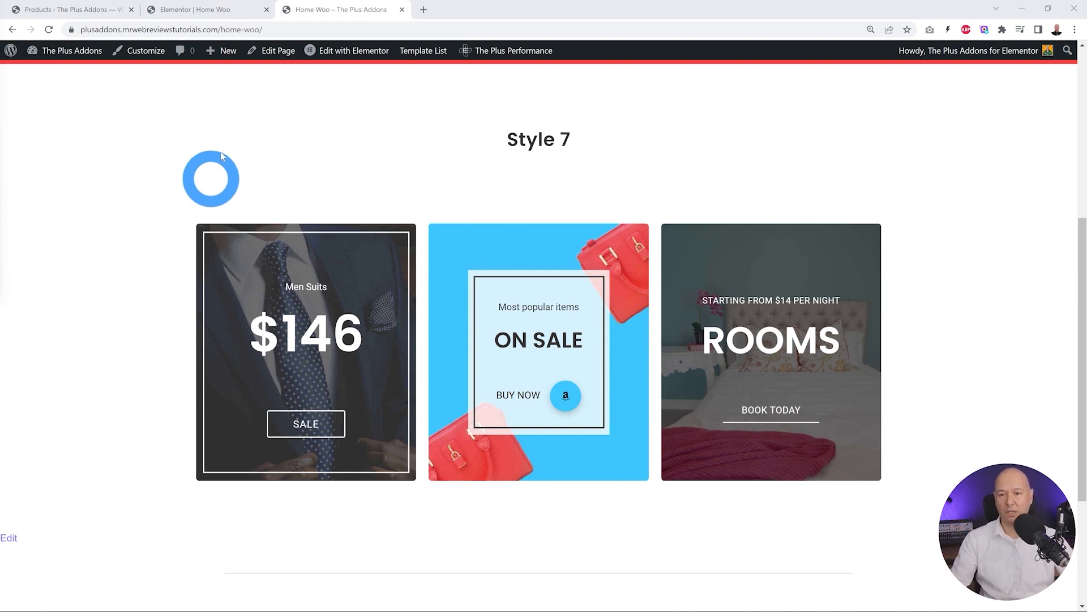
Step: Back in the Elementor editor, find the product listing widget and add Woo Product Listing to the empty section below the Style 7 banners
left_click(228, 12)
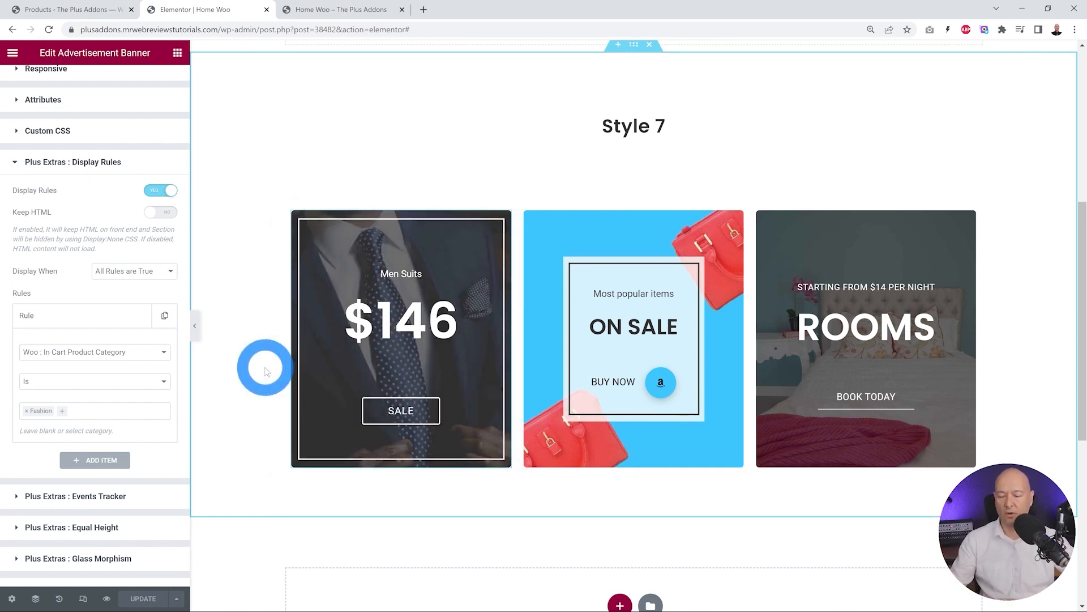
left_click(177, 52)
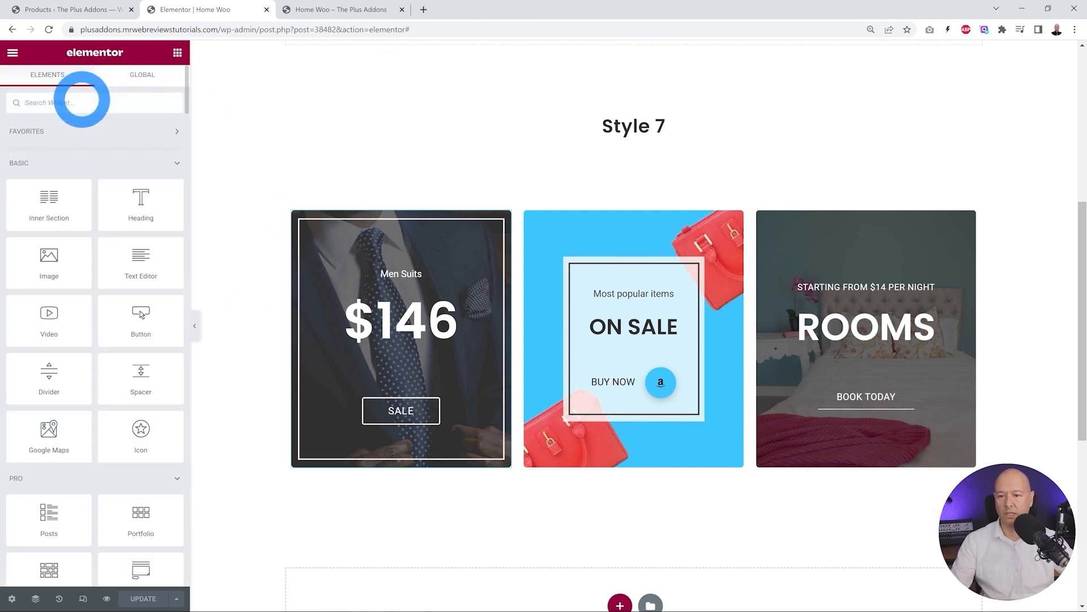
left_click(82, 95)
type("product listing")
left_click_drag(49, 147, 609, 577)
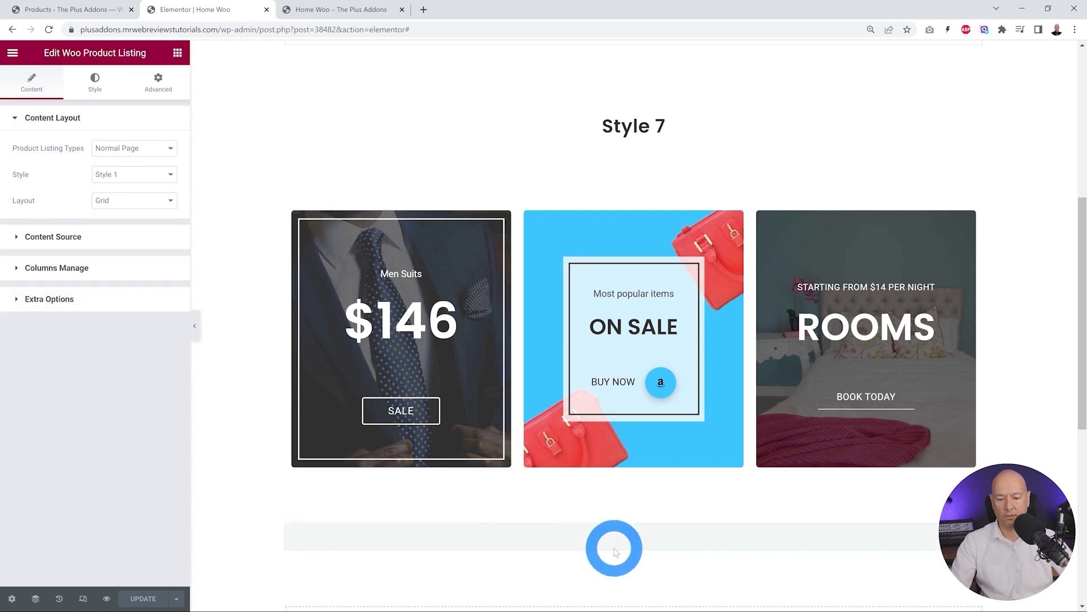
scroll(604, 567, "down", 6)
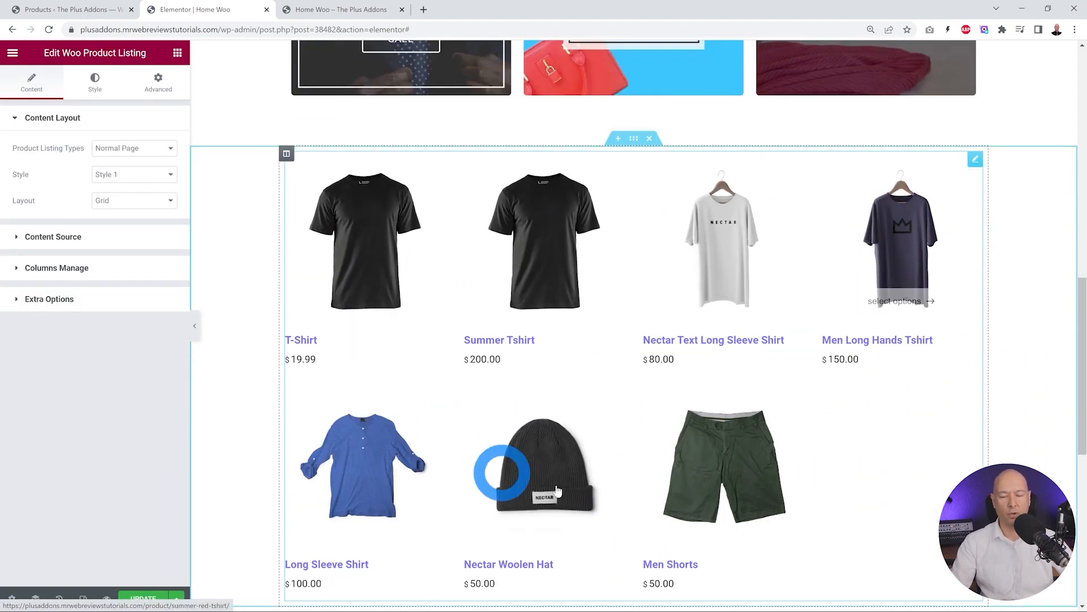
Step: Copy the Nectar Woolen Hat's ID from the Products list and set the listing's included product to 36931
mouse_move(722, 261)
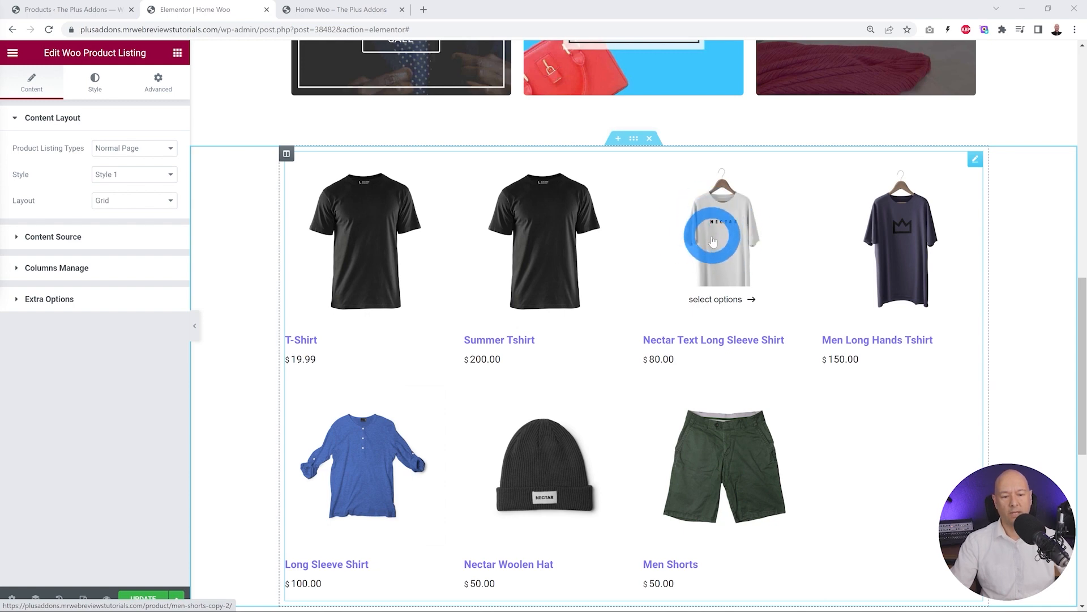
mouse_move(558, 485)
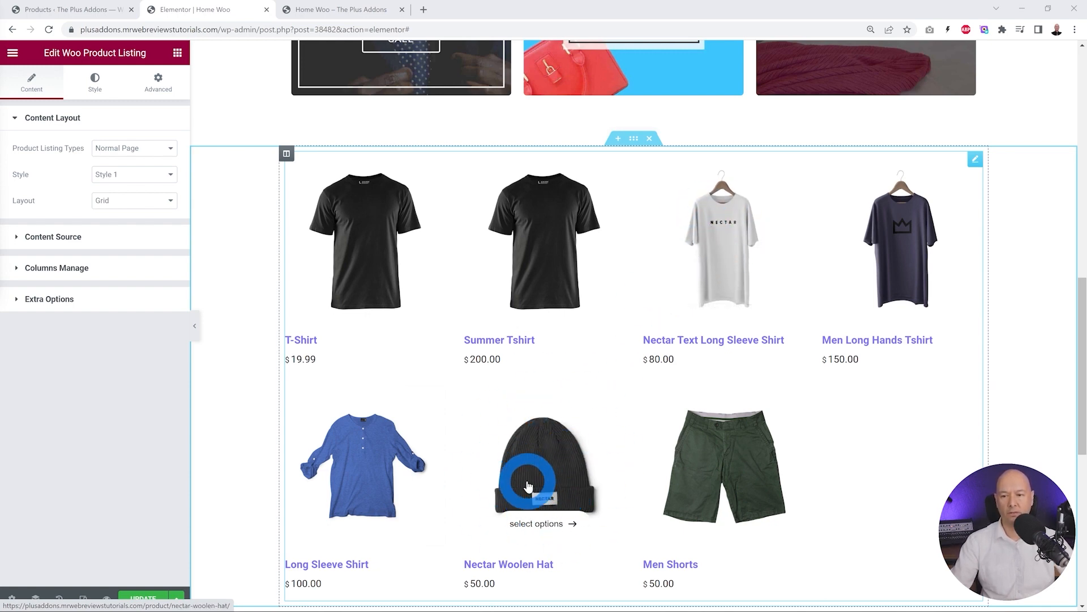
left_click(63, 9)
double_click(222, 404)
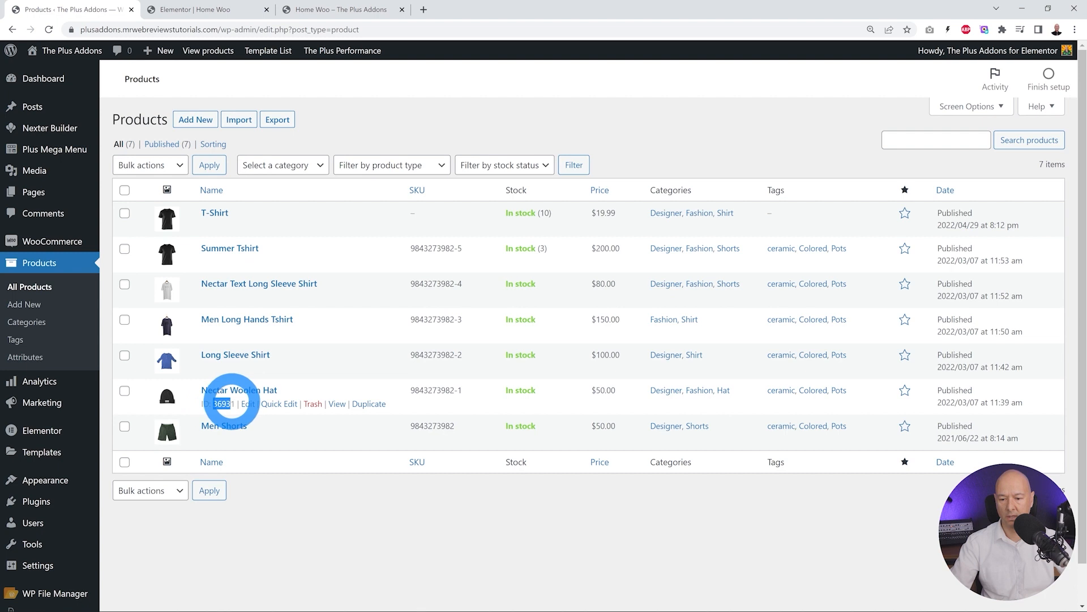
left_click(187, 10)
left_click(72, 237)
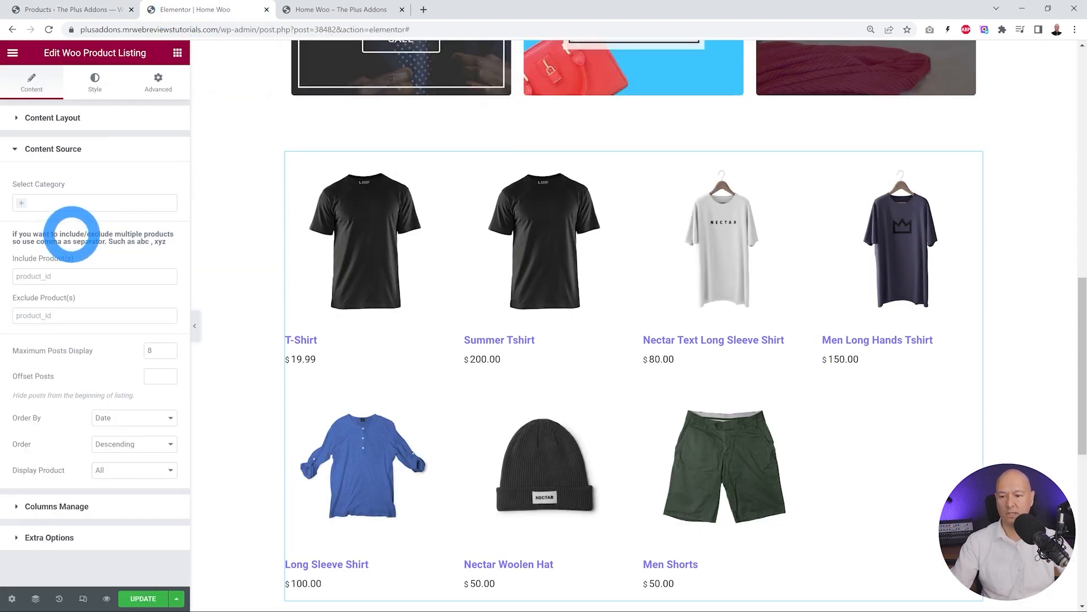
type("36931")
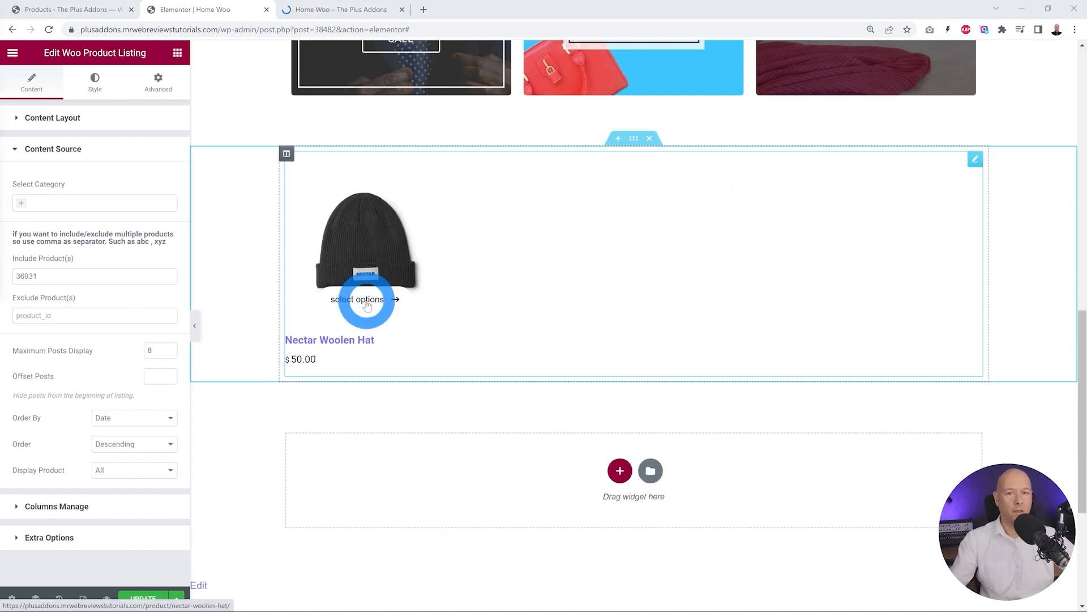
Step: Add a heading above the hat reading "You purchased a Nectar shirt, perhaps you'd like a whoolie hat to go with it"
left_click(177, 53)
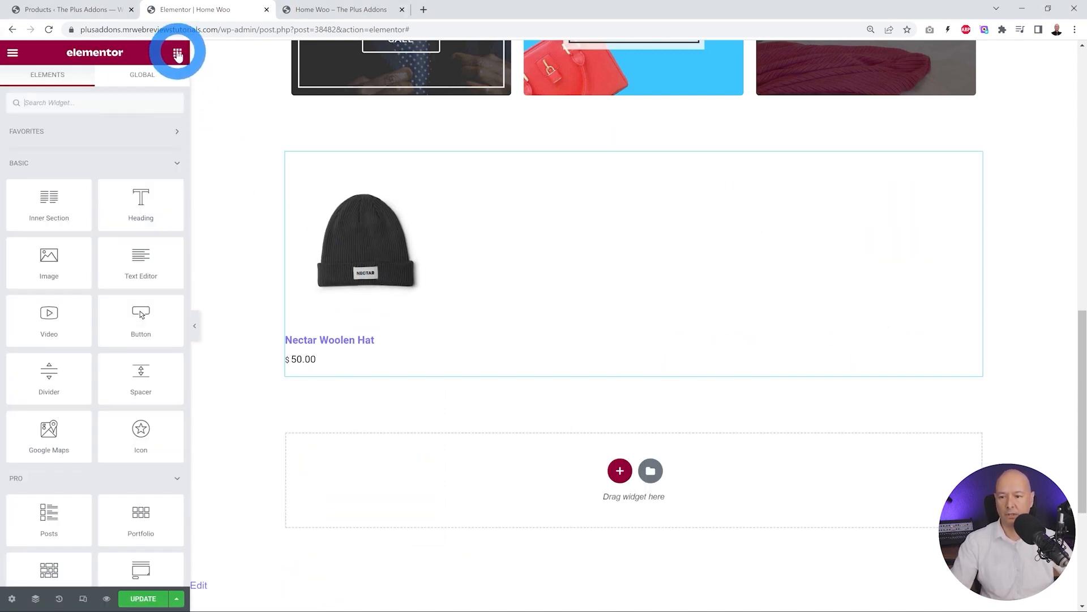
left_click_drag(169, 198, 359, 165)
left_click(88, 166)
key("ctrl+a")
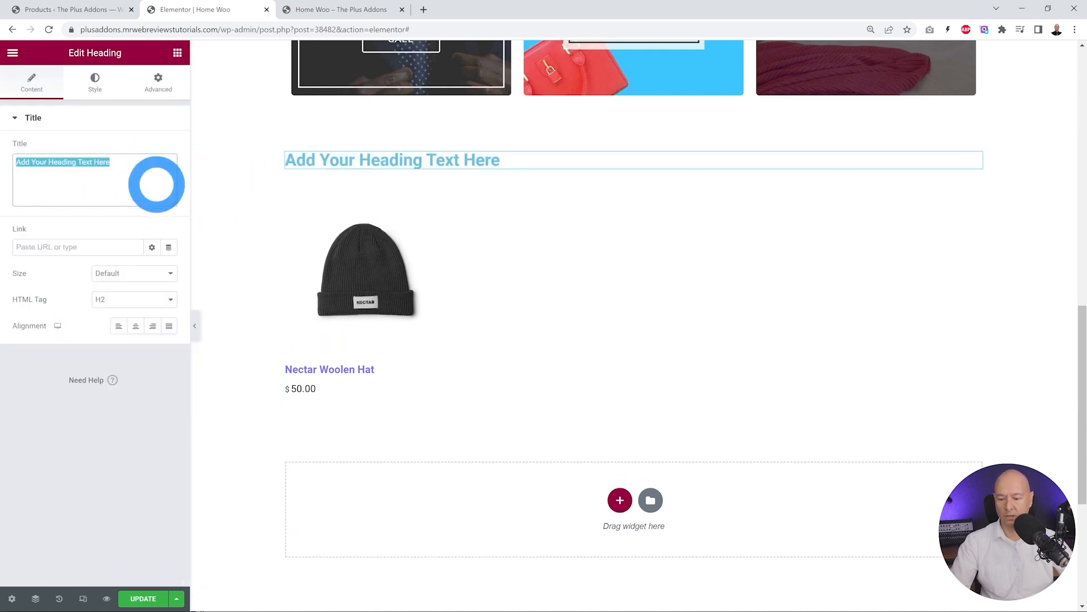
type("You purchased a Nectar shirt, perhaps you'd like a whoolie hat to go with it")
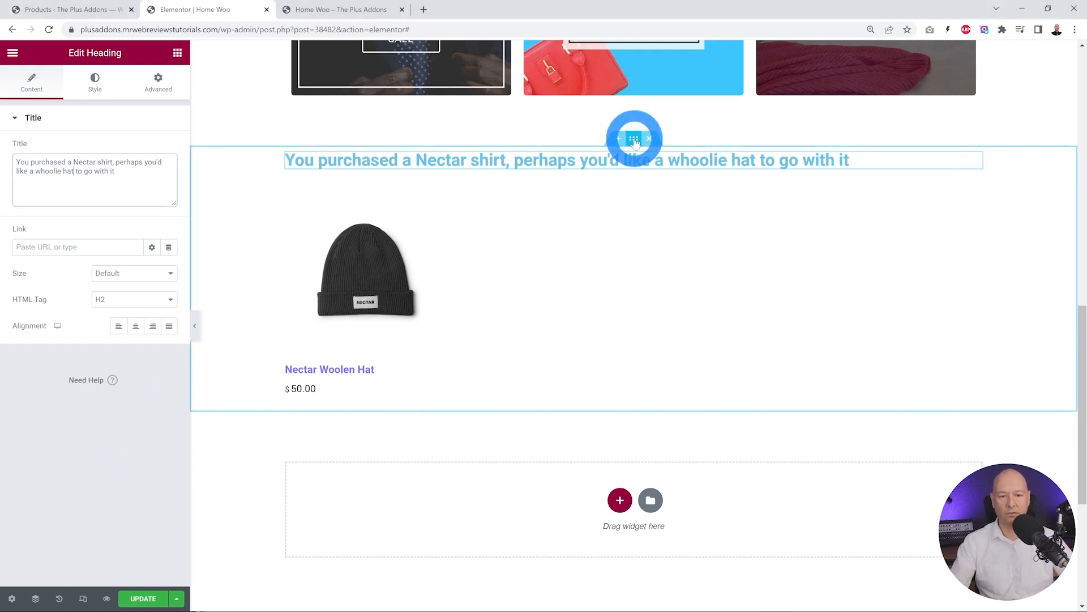
Step: Enable Display Rules for the whole section containing the heading and the hat listing
left_click(634, 140)
left_click(158, 80)
left_click(55, 120)
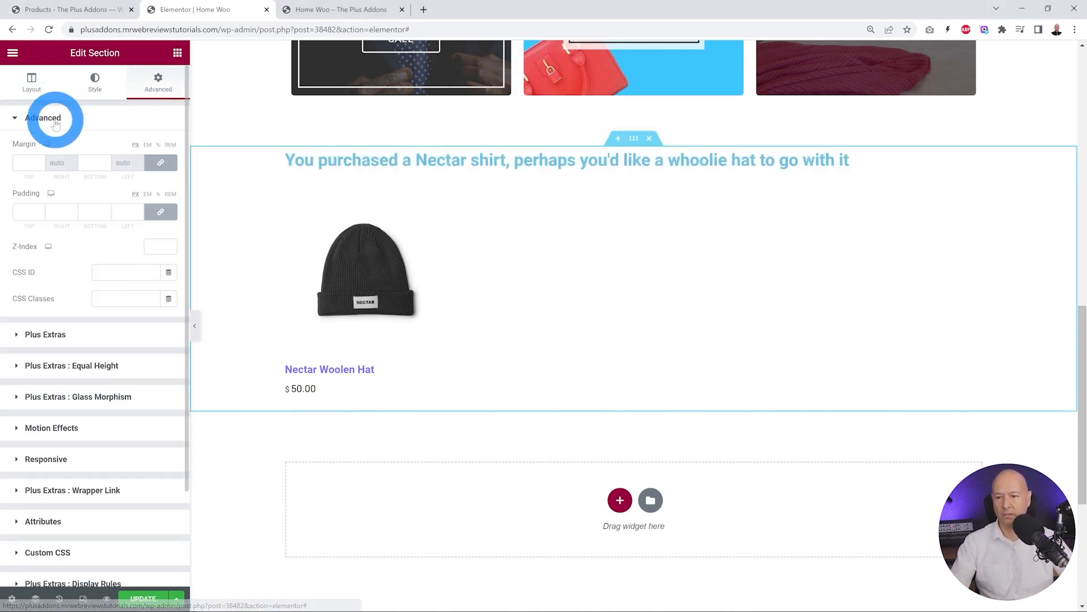
left_click(93, 398)
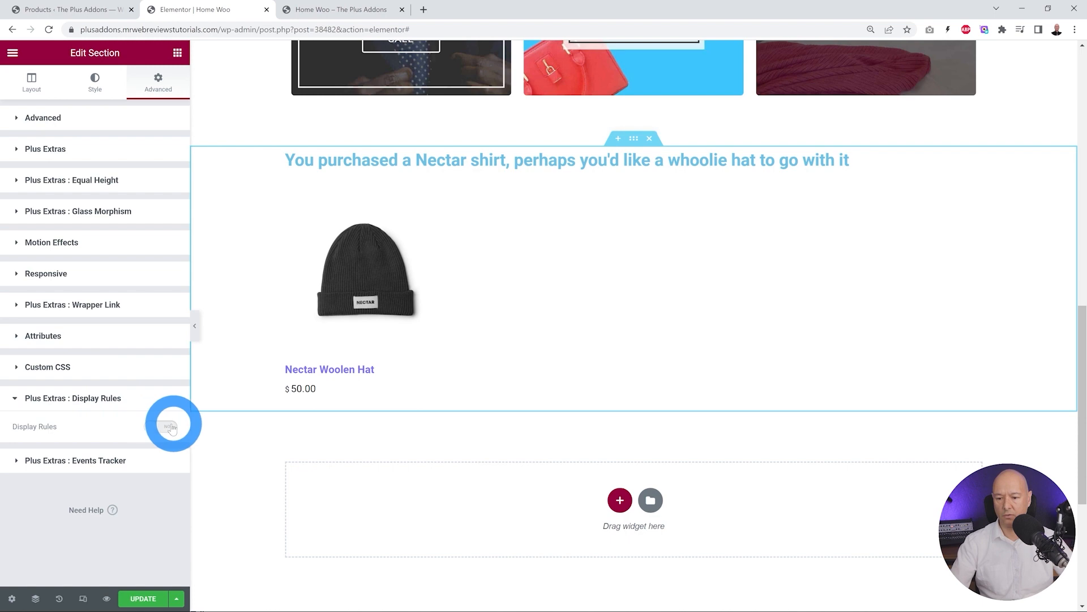
left_click(171, 428)
scroll(110, 404, "down", 2)
Step: Set the hat section's display rule to Woo : In Cart Product Category, Is, Fashion
left_click(111, 404)
left_click(56, 439)
scroll(150, 453, "down", 2)
left_click(162, 375)
scroll(117, 417, "down", 5)
left_click(117, 463)
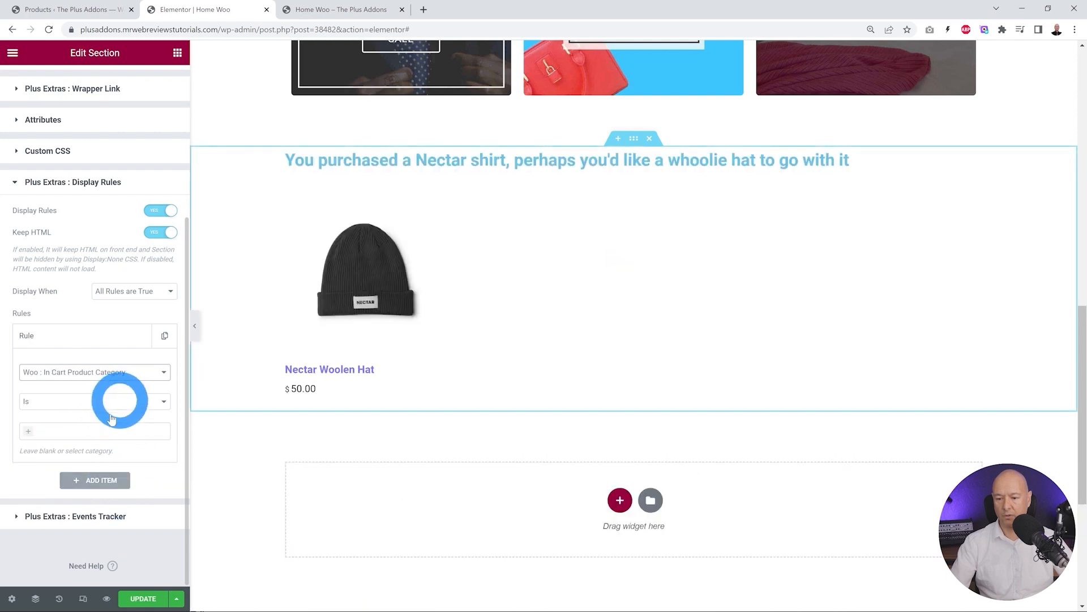
left_click(22, 432)
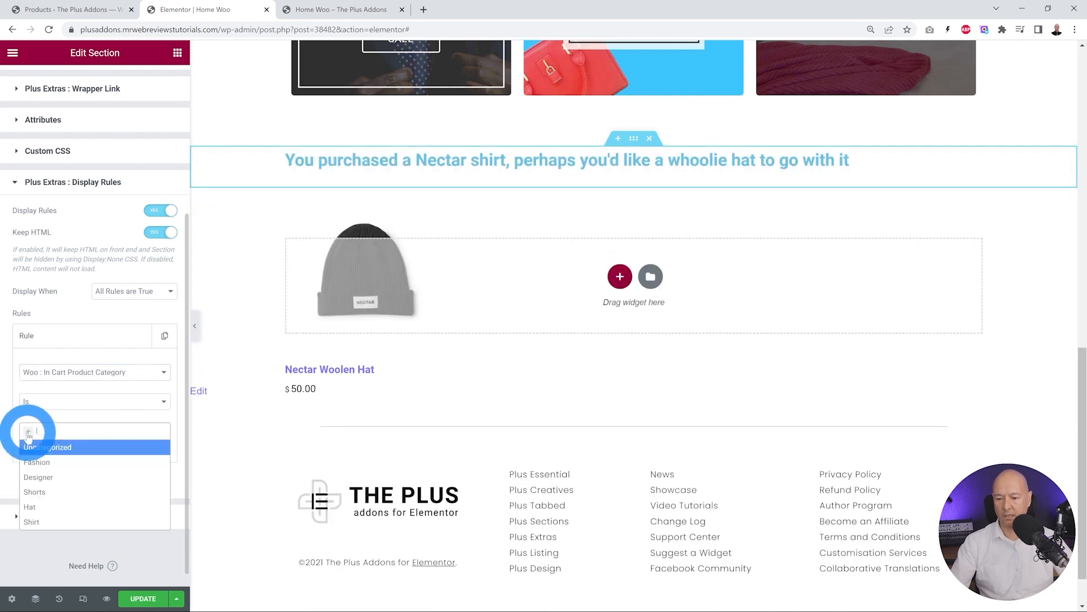
left_click(51, 467)
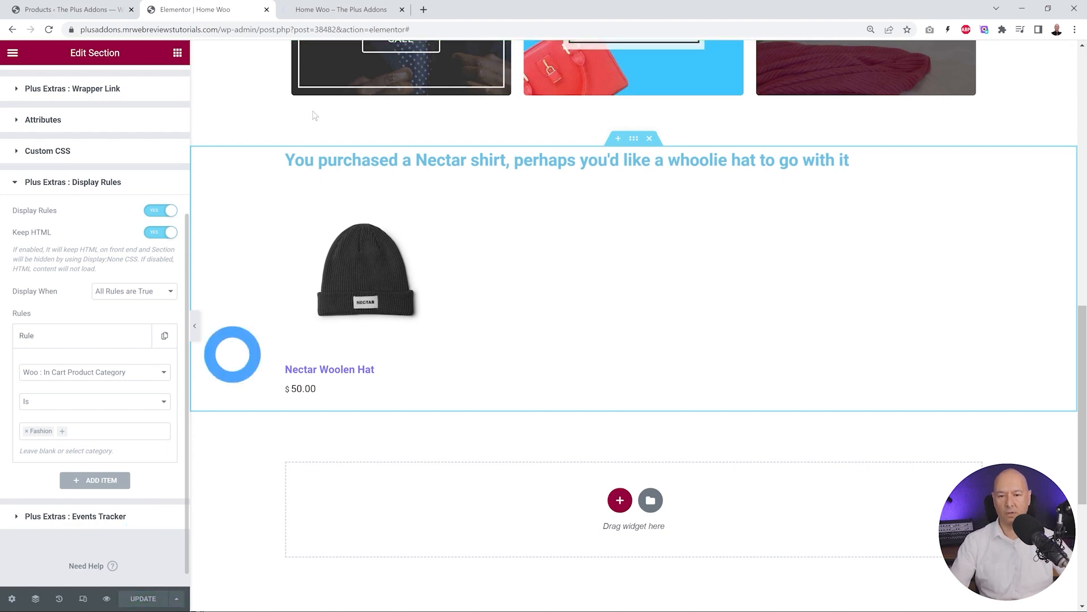
Step: Check the hat recommendation section below the banners on the live store home page
left_click(338, 10)
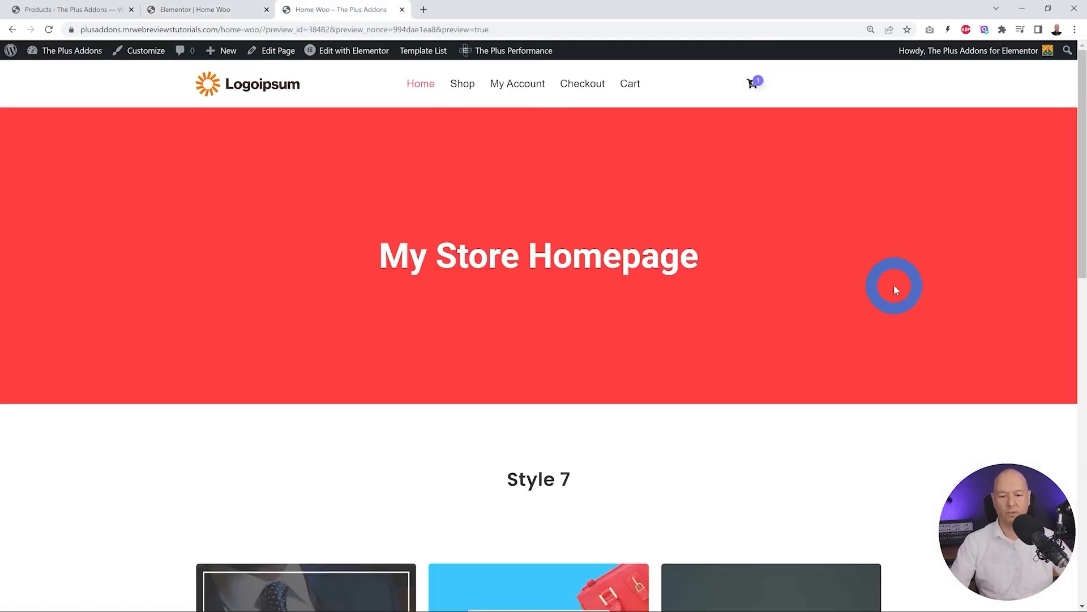
scroll(930, 275, "down", 10)
scroll(930, 276, "down", 3)
scroll(929, 274, "up", 2)
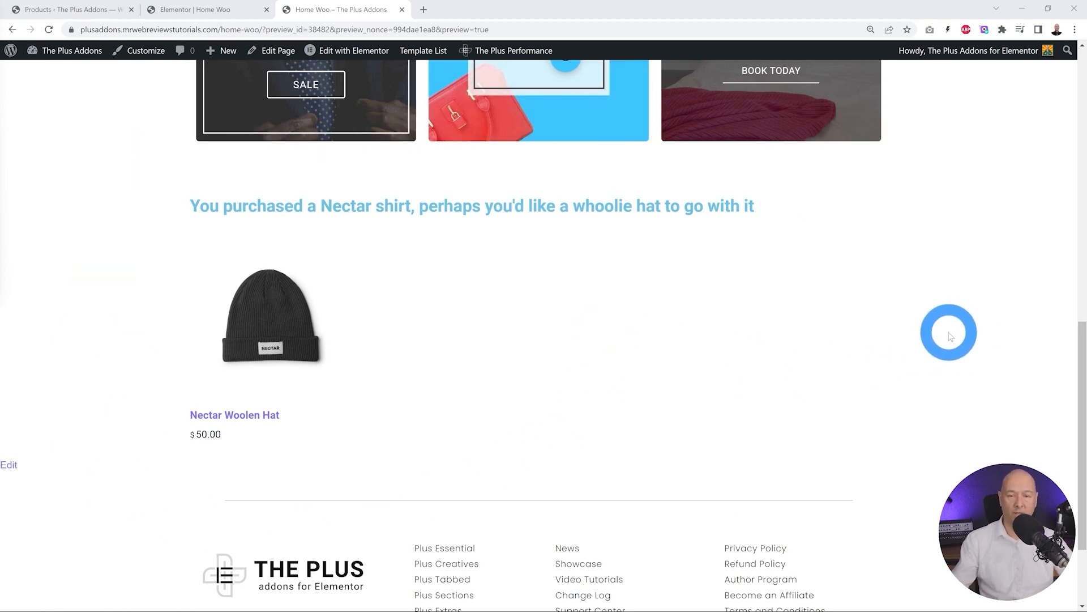
Step: Remove the Nectar shirt from the store's cart and check the banners and hat section on the home page
scroll(1008, 346, "up", 2)
scroll(963, 295, "up", 10)
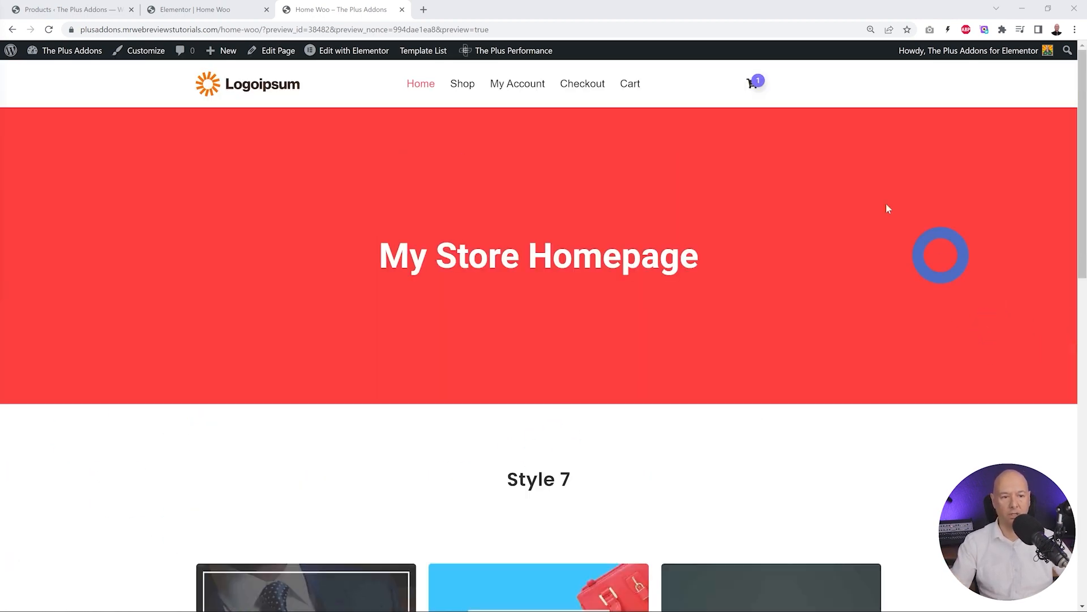
left_click(753, 86)
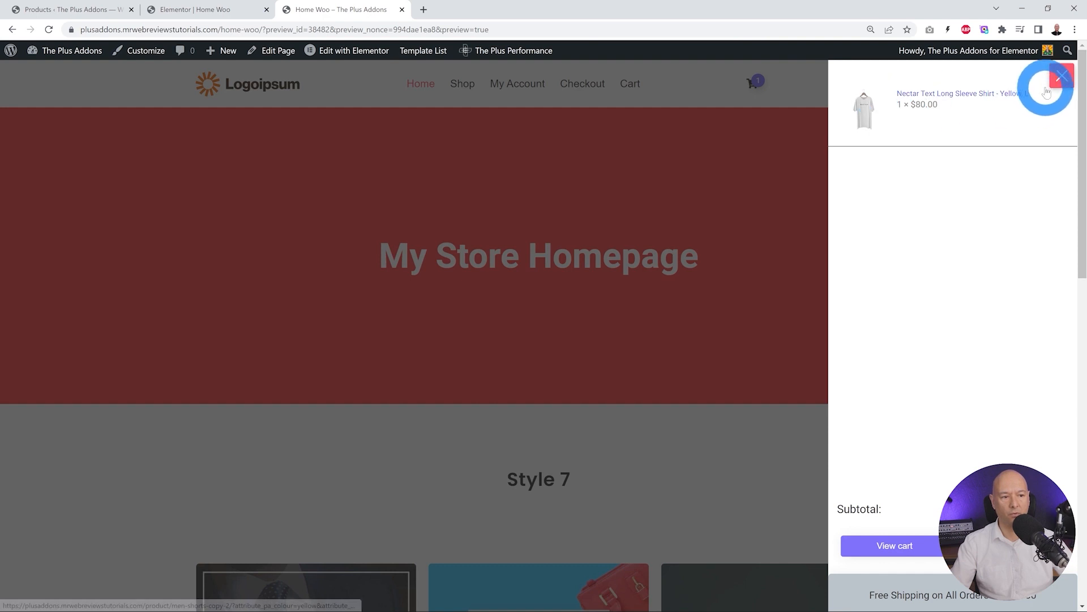
left_click(1011, 161)
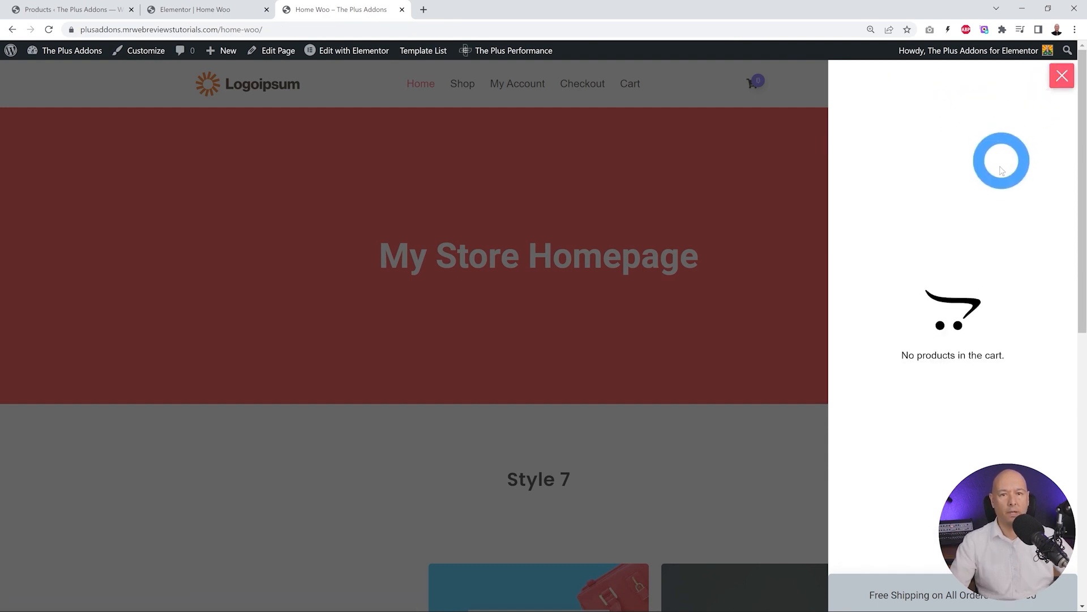
left_click(702, 310)
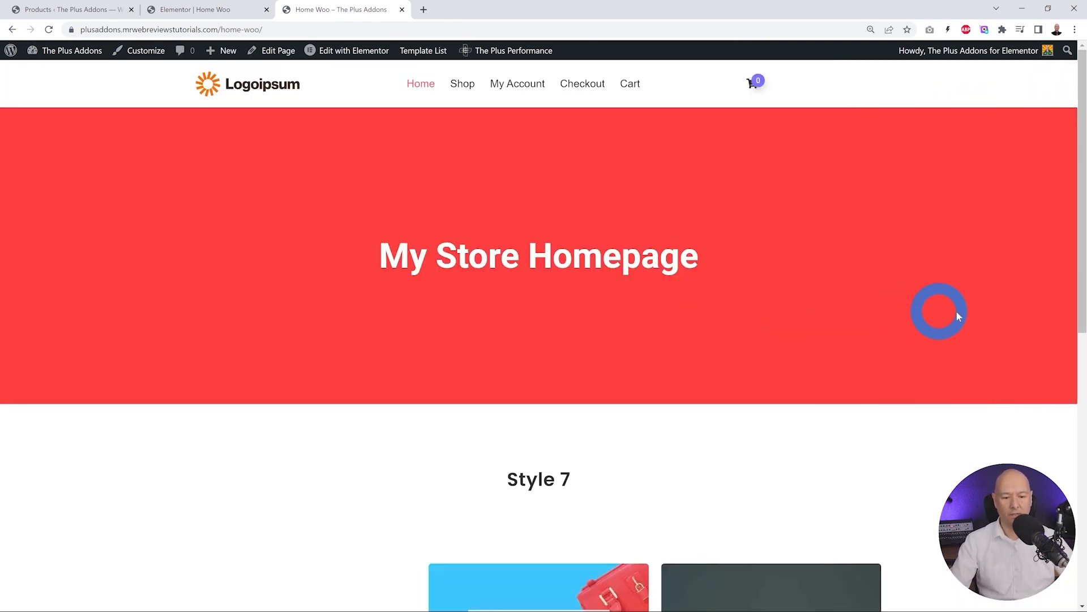
scroll(976, 311, "down", 7)
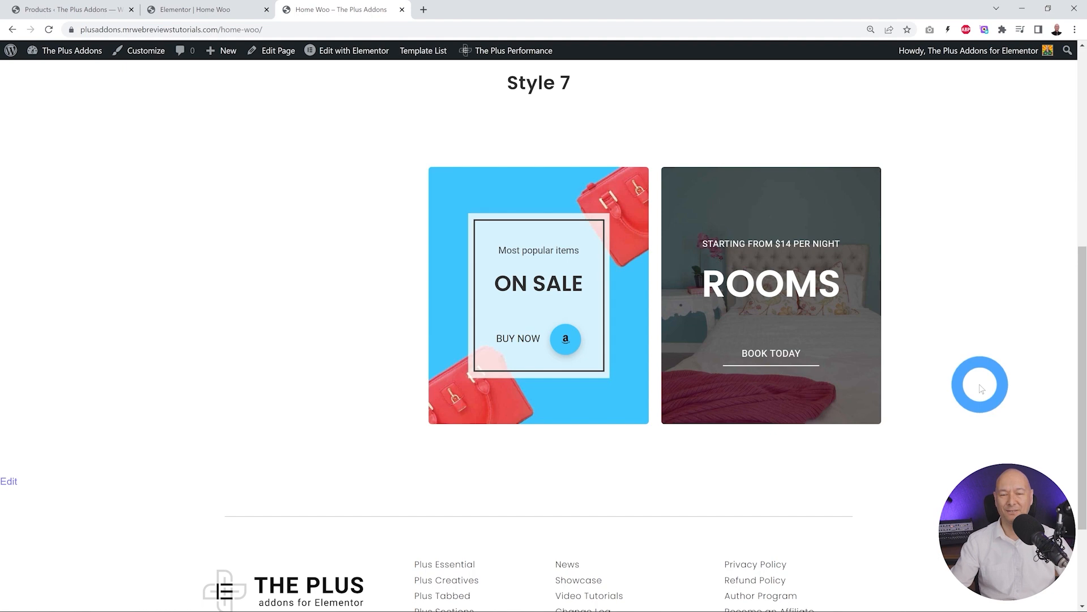
Step: Delete the hat recommendation section from the Home Woo page in the Elementor editor
left_click(216, 10)
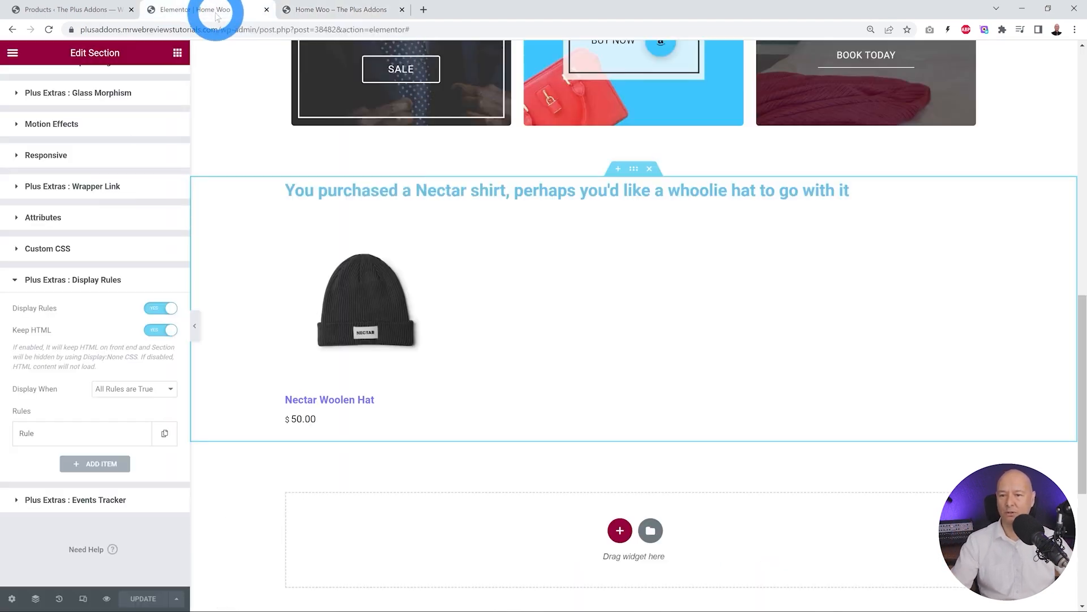
left_click(649, 168)
Step: Open the Display Rules settings of the Men Suits advertisement banner
scroll(505, 334, "up", 9)
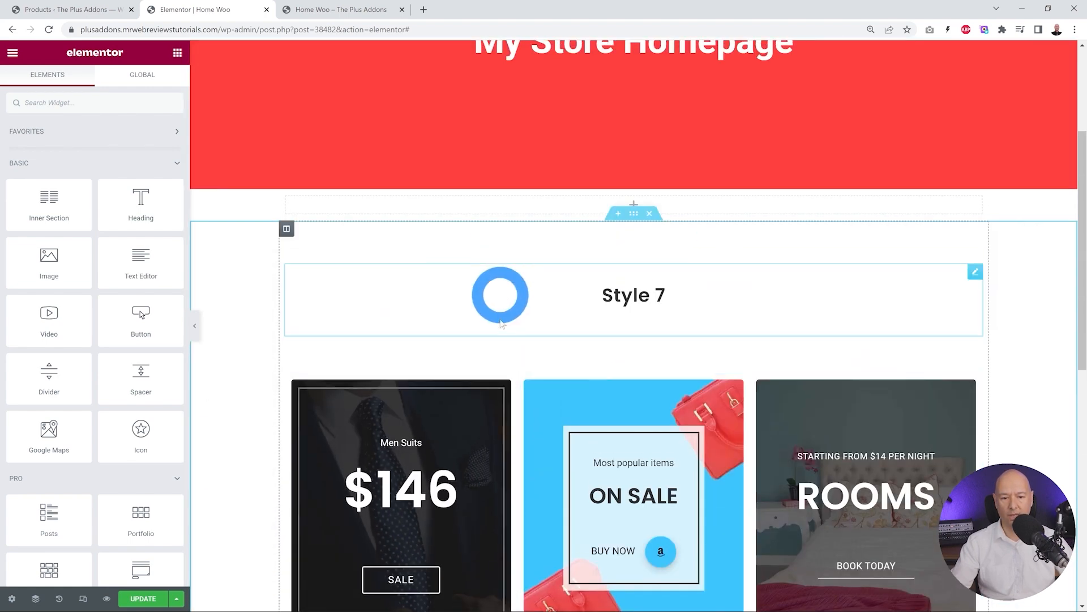
left_click(503, 389)
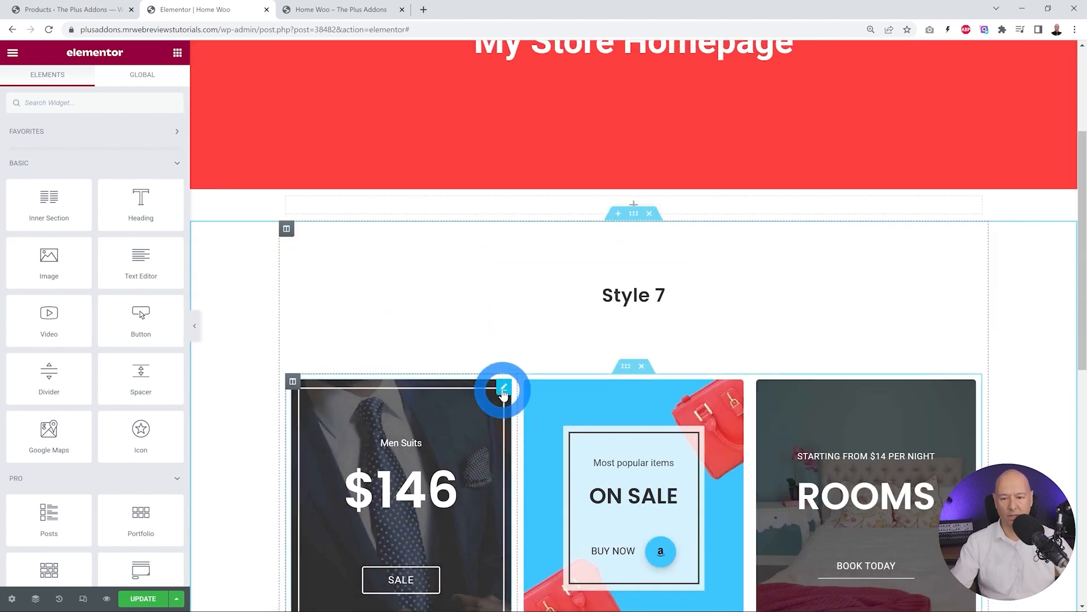
left_click(34, 136)
left_click(36, 117)
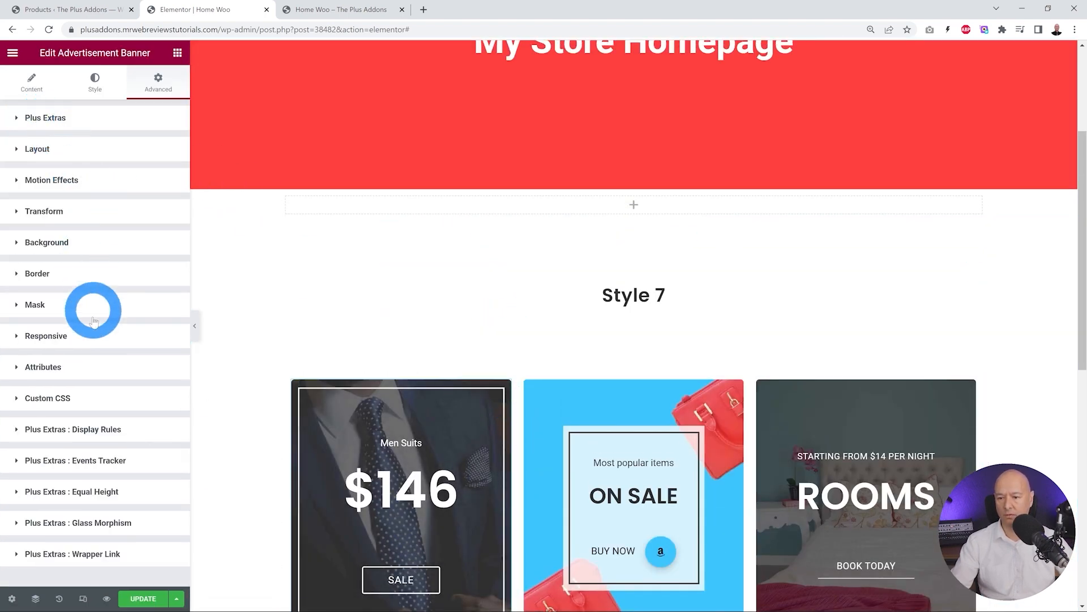
left_click(118, 430)
scroll(112, 425, "down", 3)
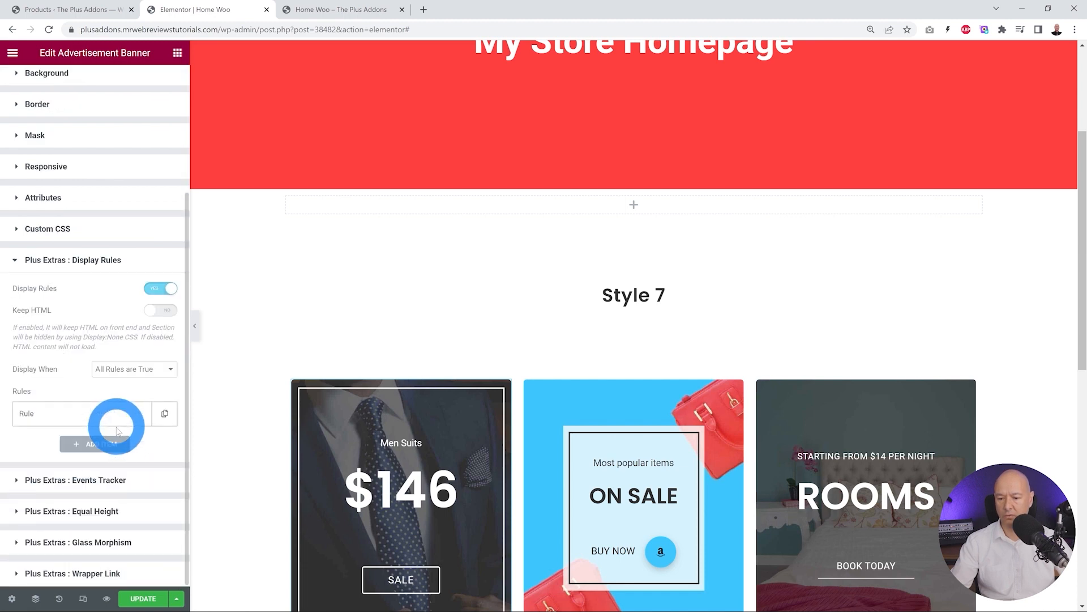
Step: Set the Men Suits banner's display rule condition to Woo : Cart Subtotal with the operator Is
left_click(26, 413)
scroll(109, 428, "down", 2)
left_click(160, 335)
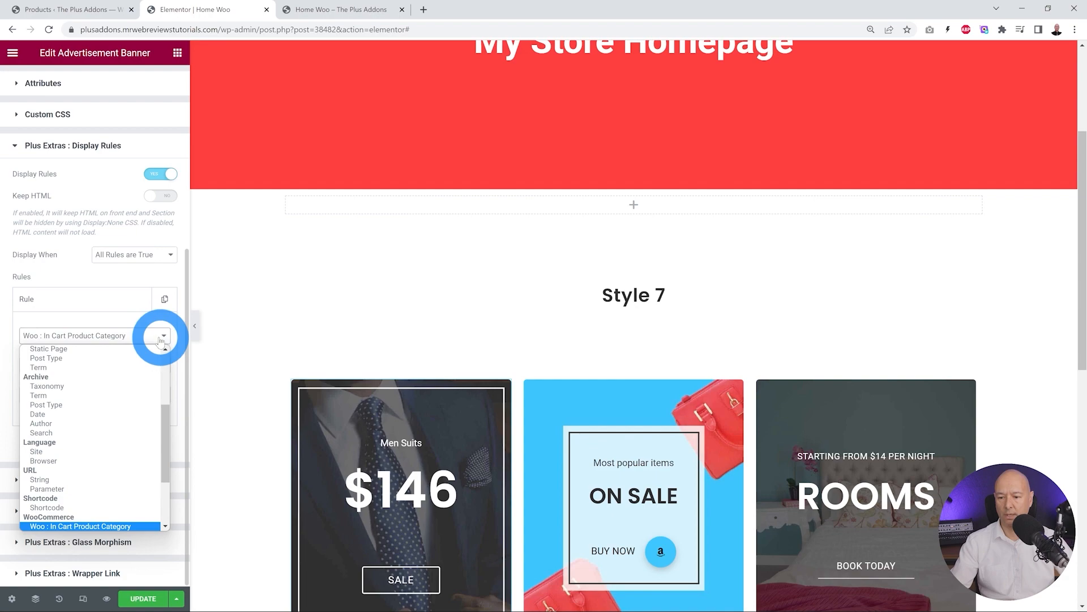
scroll(136, 450, "down", 3)
left_click(136, 448)
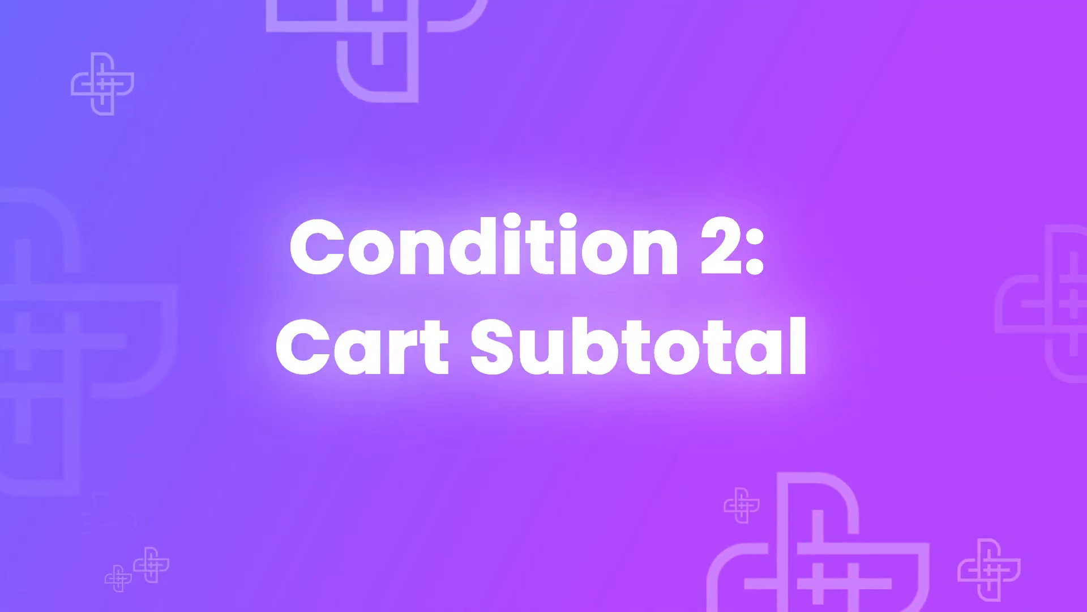
left_click(138, 390)
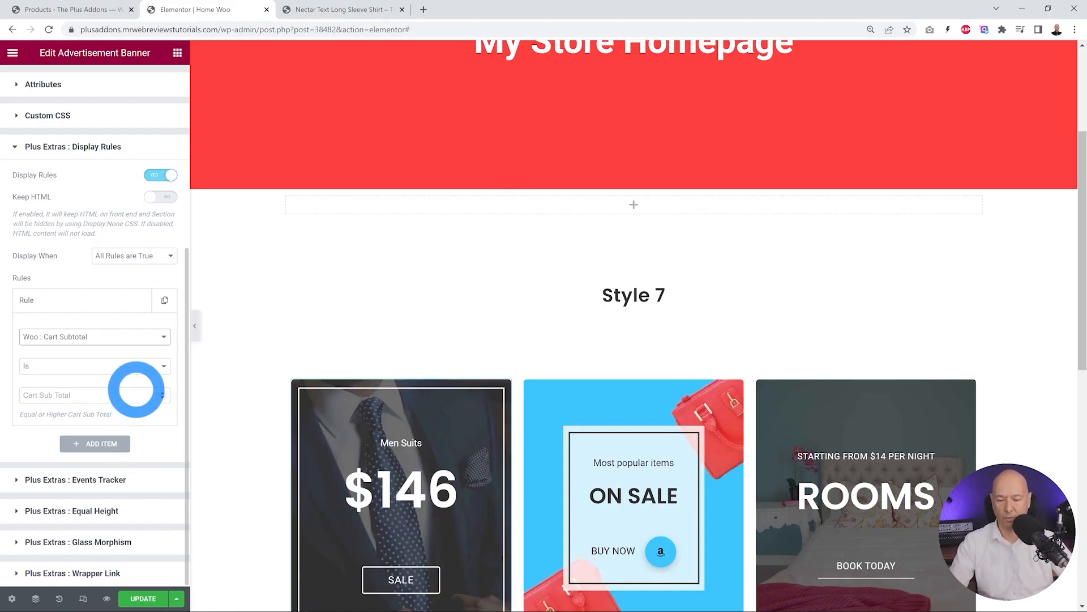
left_click(160, 366)
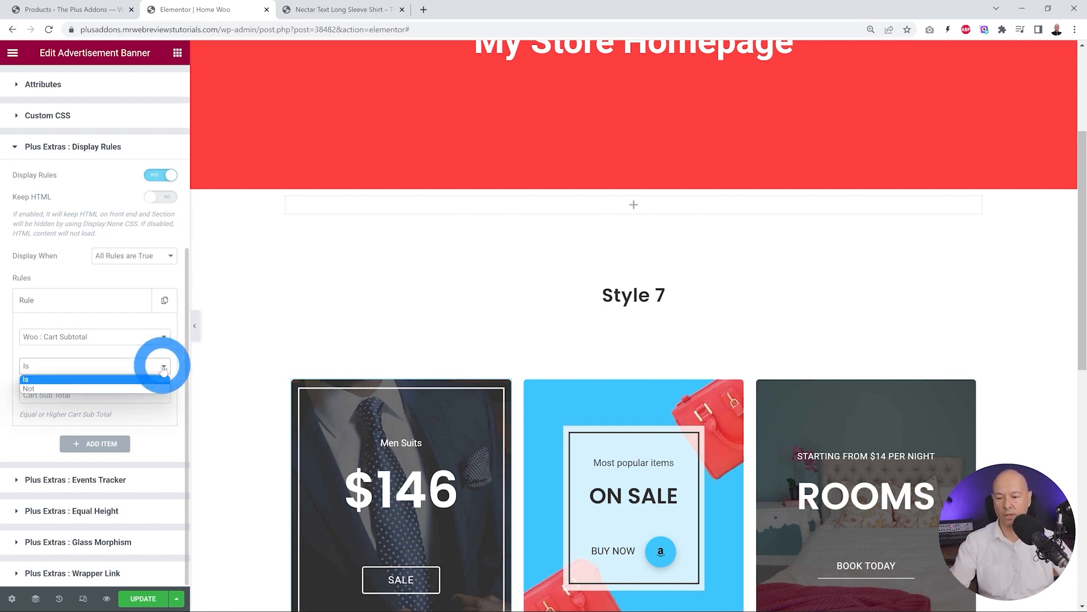
left_click(84, 395)
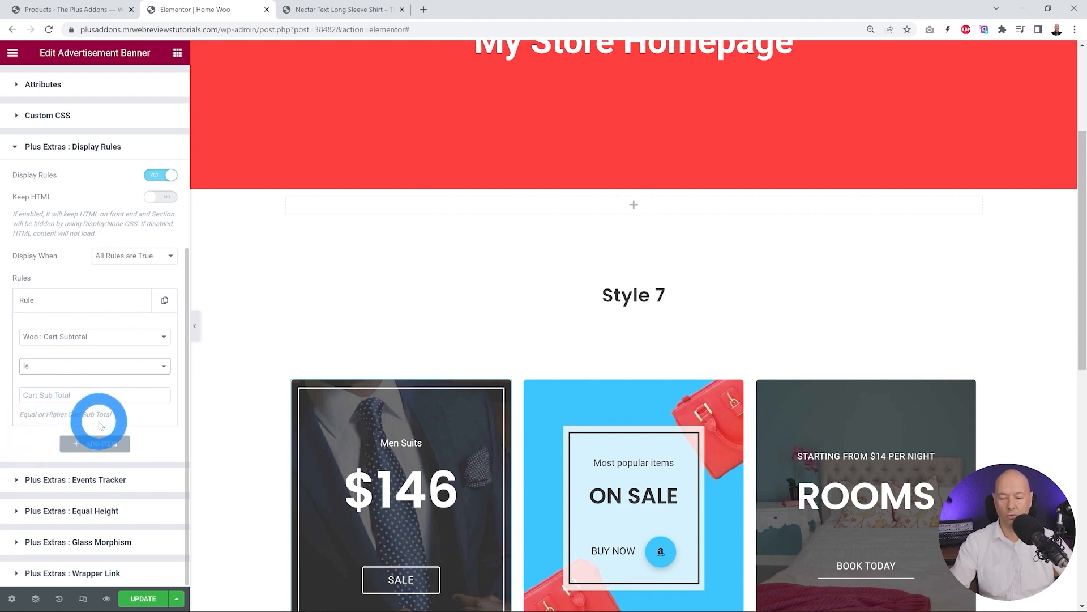
Step: Check the subtotal in the store's cart, set the banner rule's Cart Sub Total to 160 and update the page
left_click(340, 9)
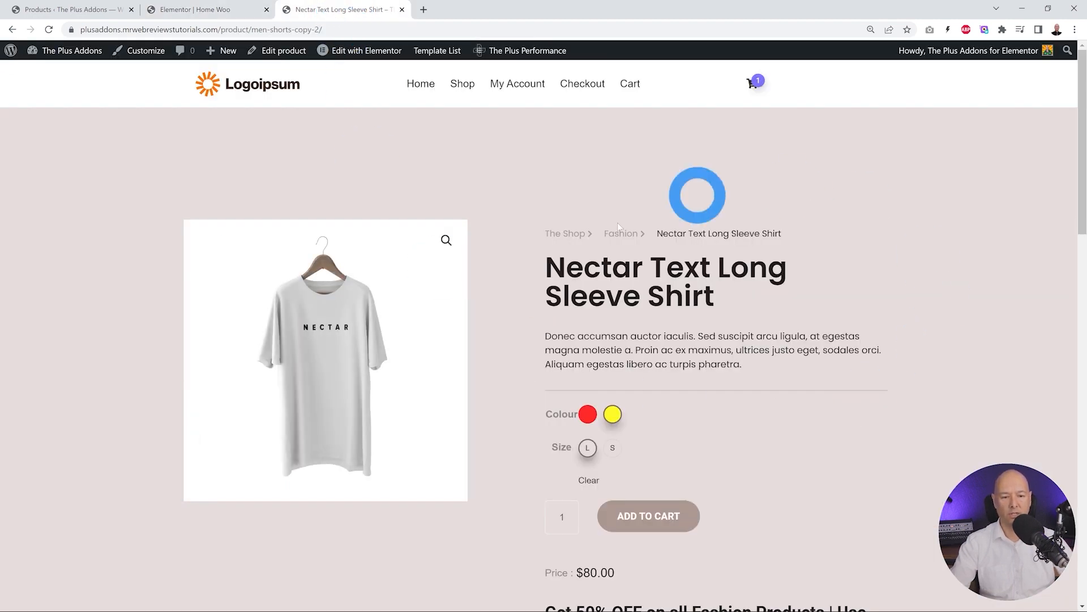
left_click(754, 85)
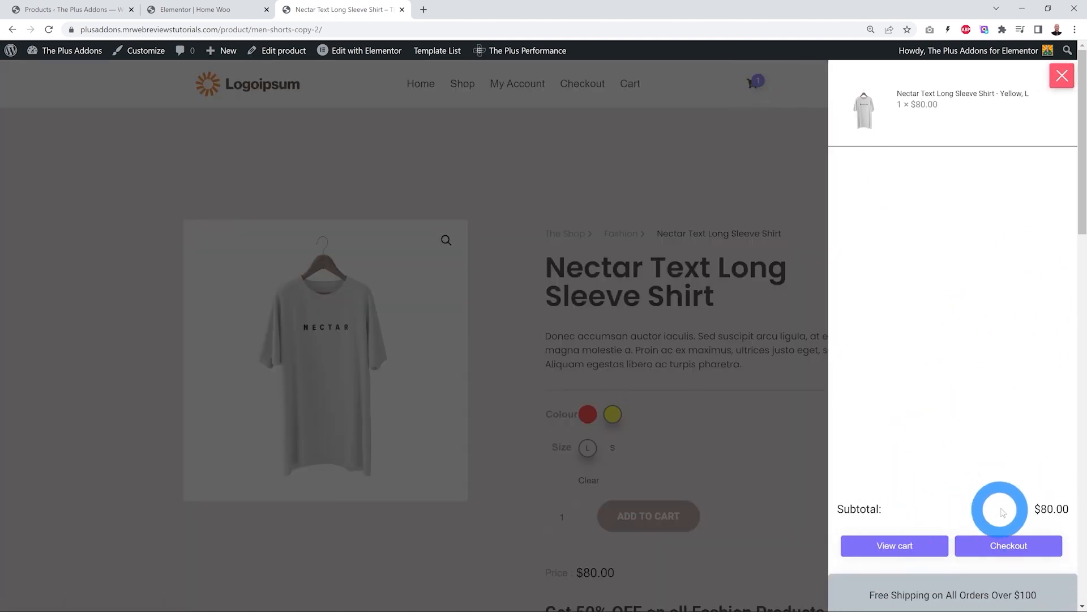
left_click(218, 10)
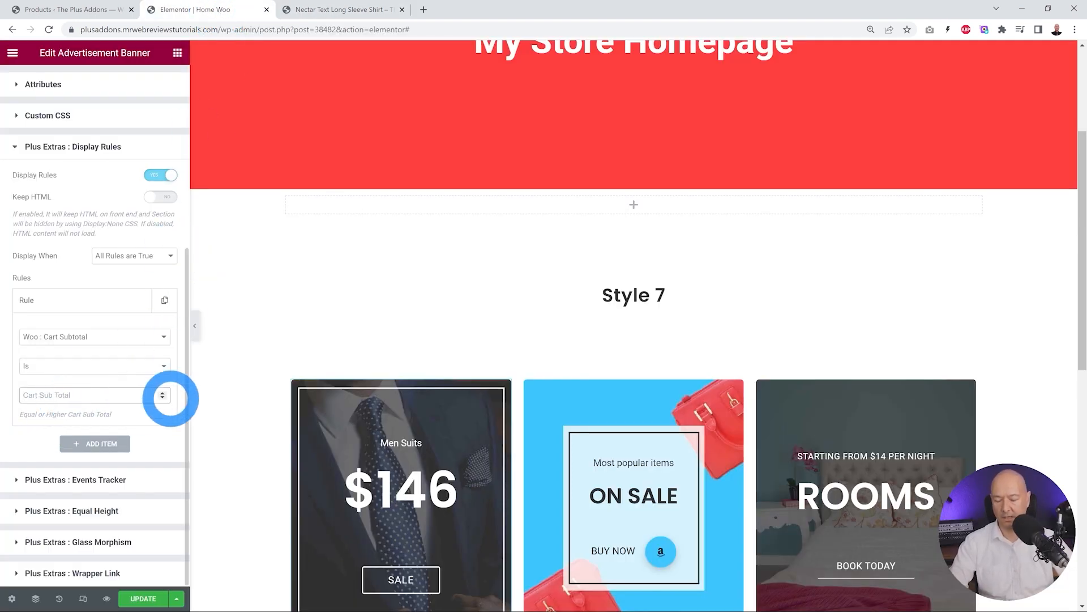
left_click(116, 396)
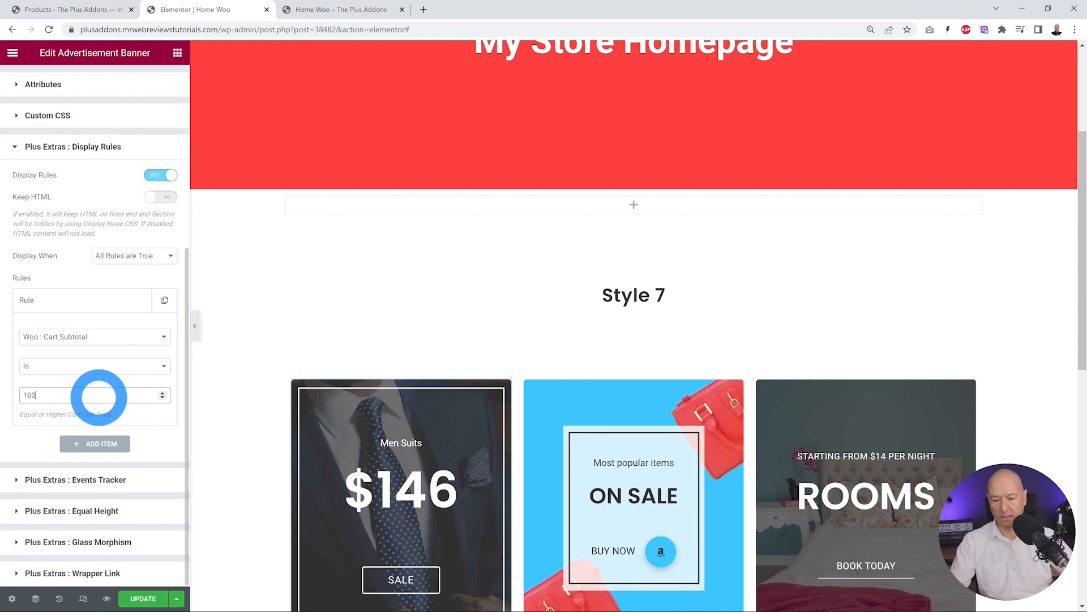
left_click(144, 595)
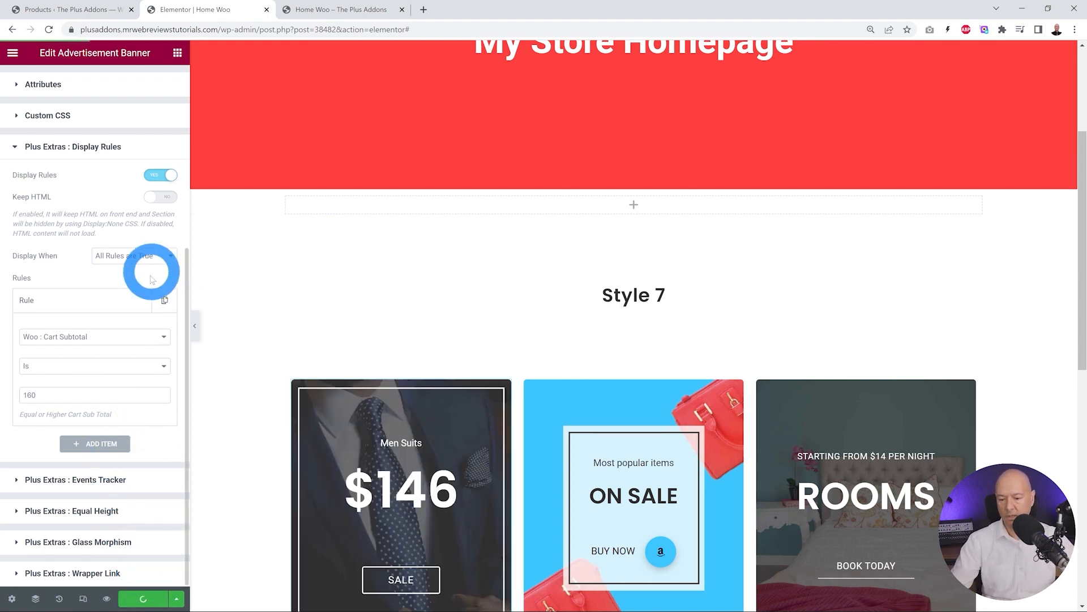
Step: Check the cart subtotal and the Men Suits banner's visibility on the live home page
left_click(328, 11)
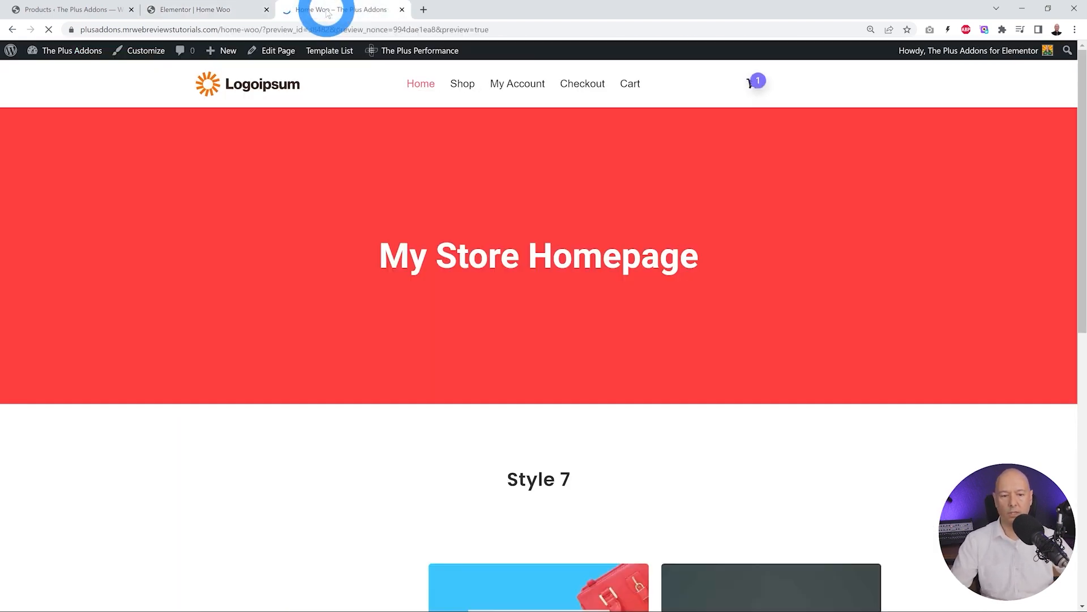
left_click(753, 83)
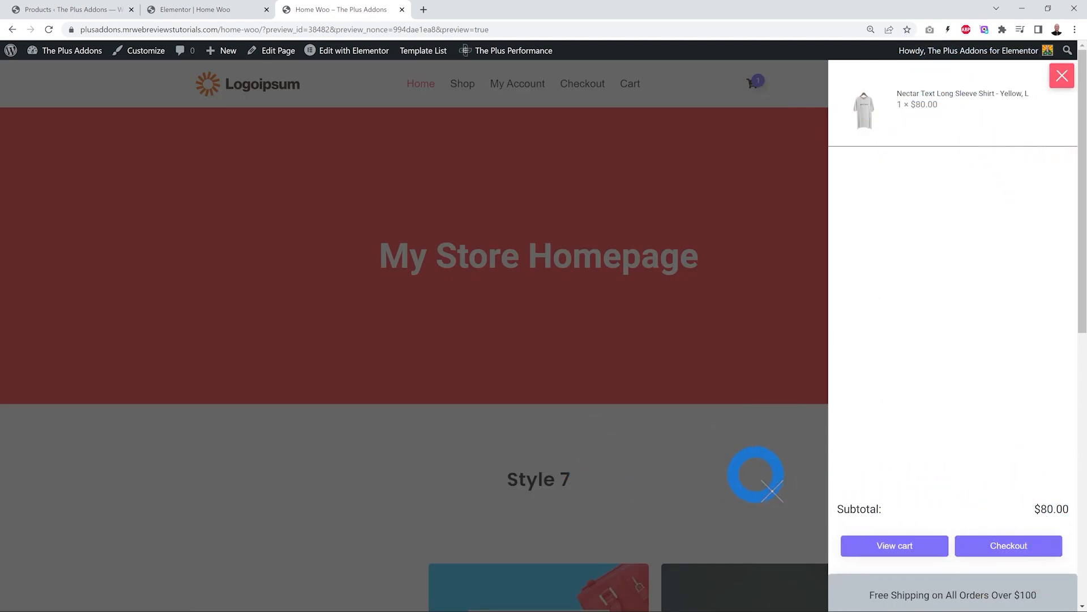
left_click(771, 490)
scroll(777, 453, "down", 6)
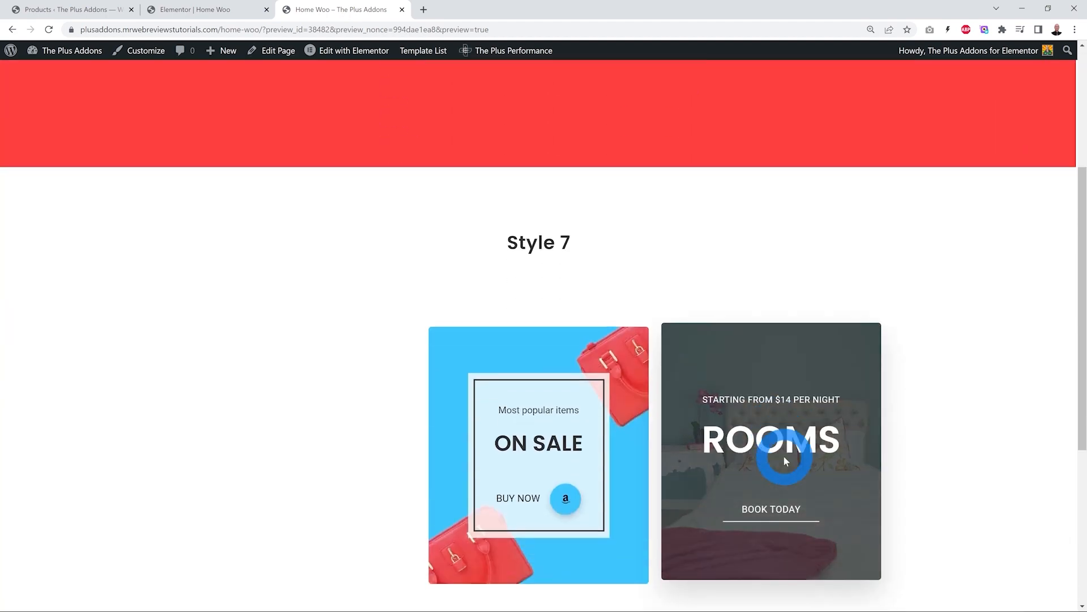
scroll(449, 233, "down", 1)
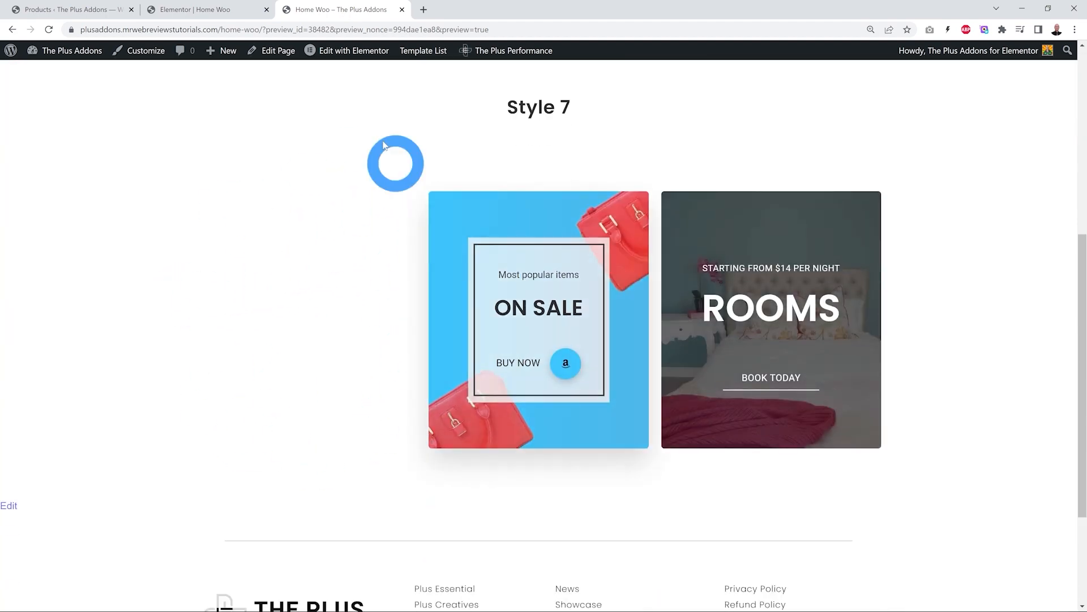
scroll(367, 358, "up", 6)
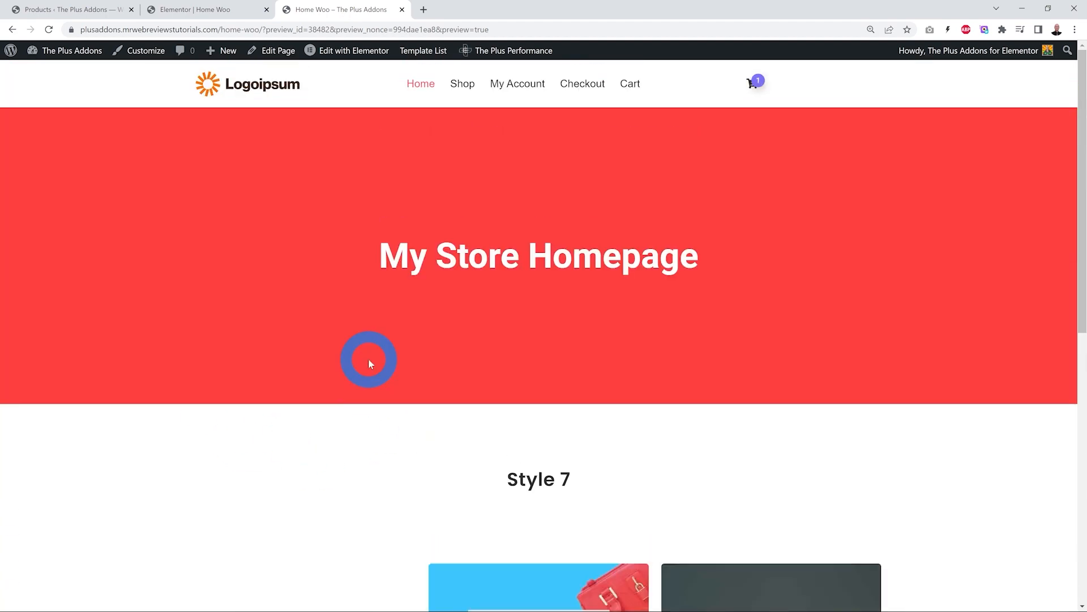
Step: Raise the Nectar shirt's quantity to 2 on the cart page and update the cart
left_click(752, 85)
left_click(890, 547)
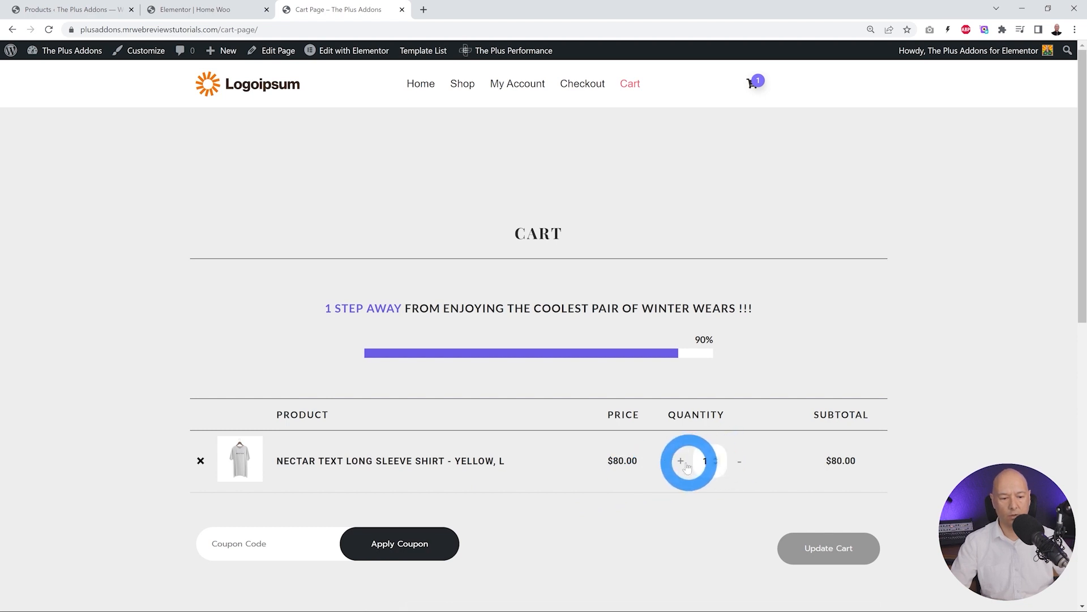
left_click(680, 464)
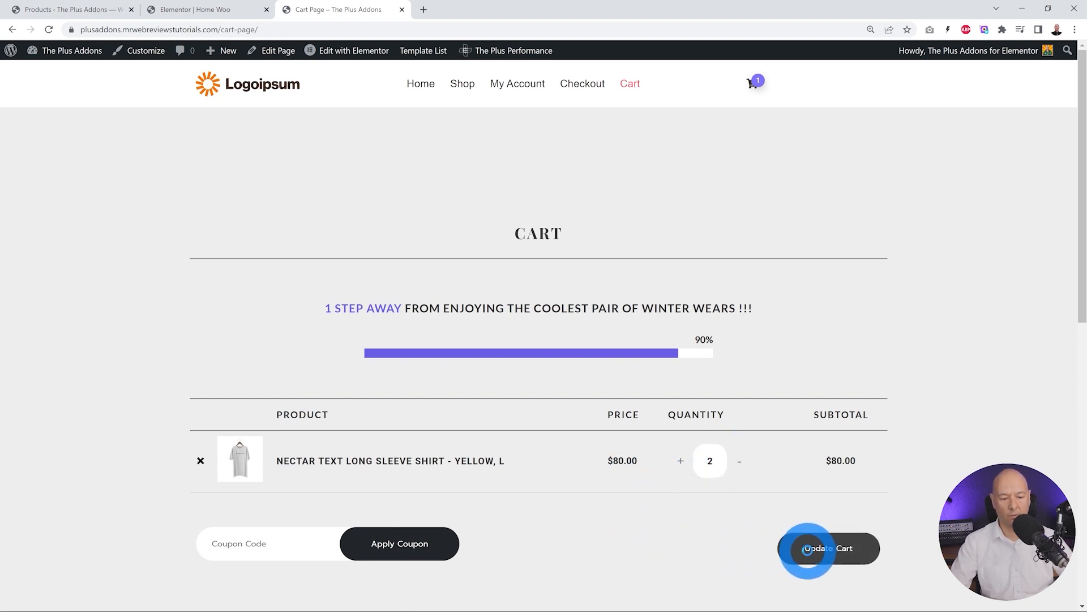
left_click(804, 547)
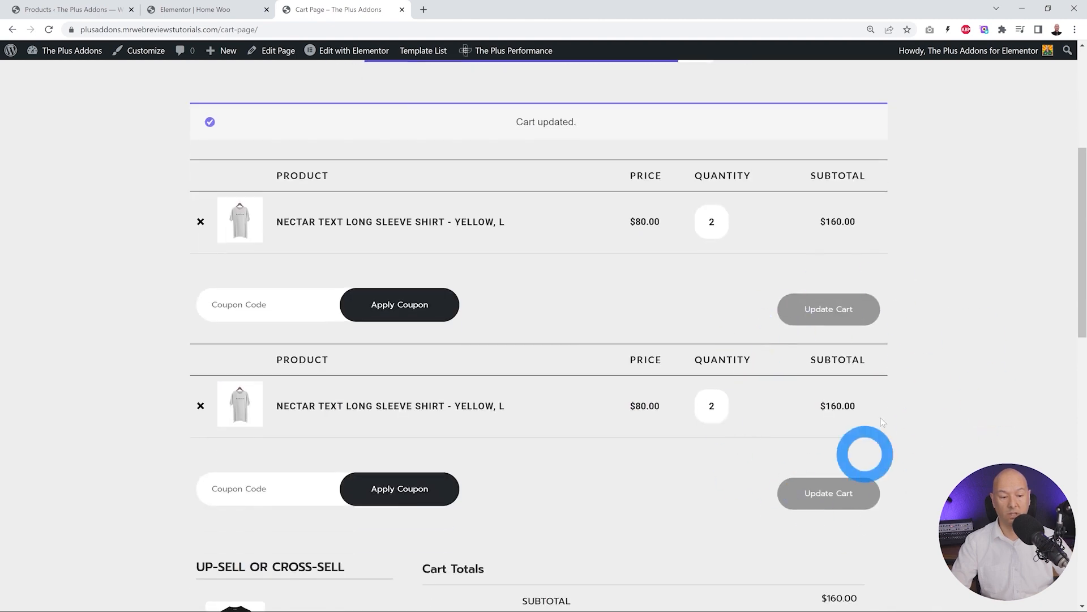
Step: Return to the store home page and check whether the Men Suits banner is displayed
scroll(650, 432, "up", 5)
left_click(426, 85)
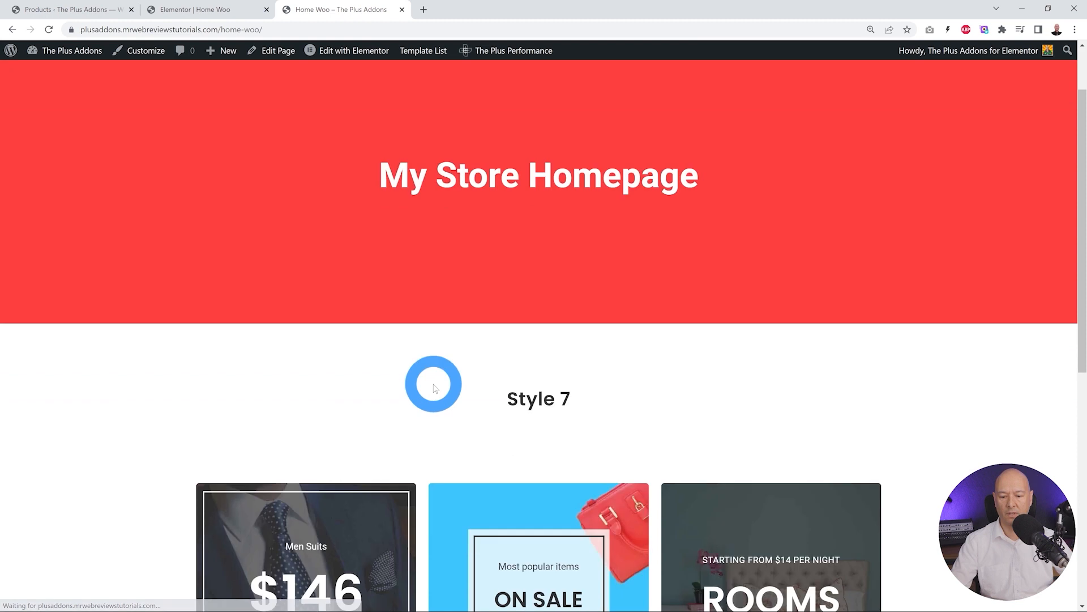
scroll(435, 387, "down", 3)
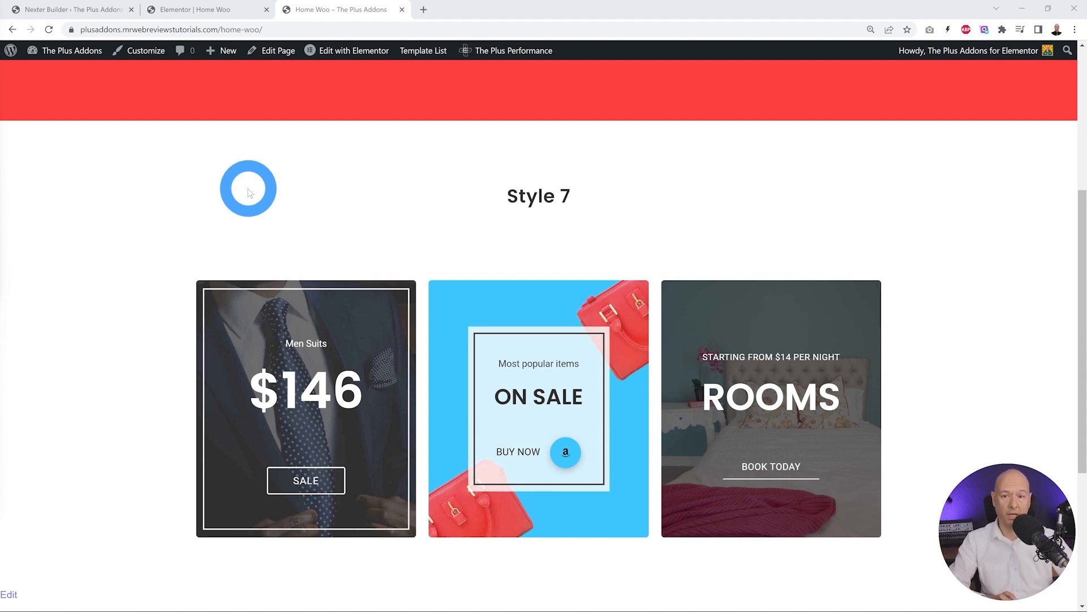
Step: Look over the Nexter Builder template list in the WordPress dashboard
left_click(73, 10)
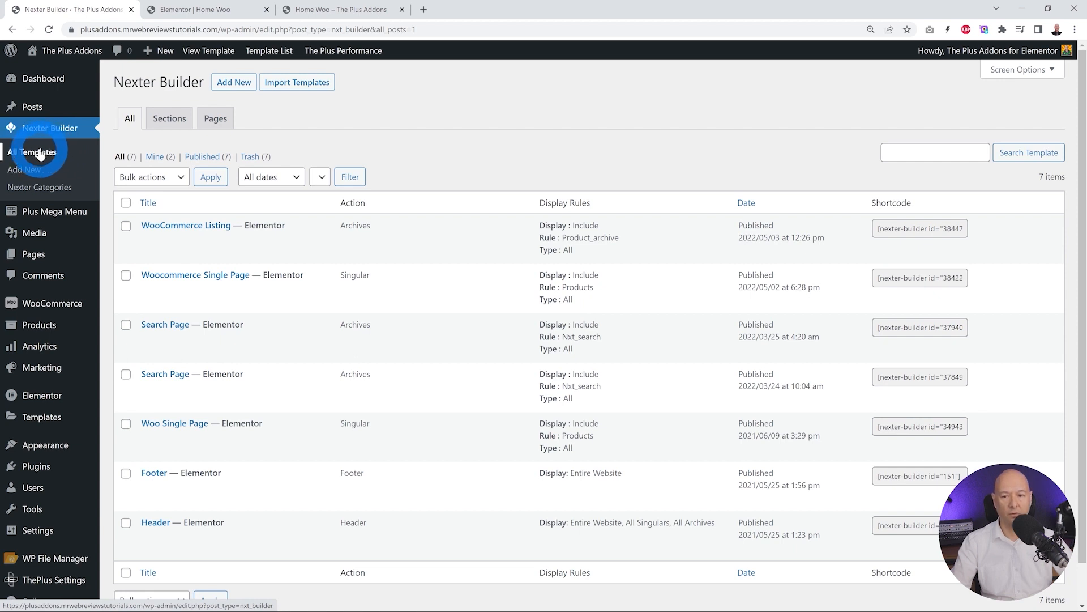
mouse_move(42, 401)
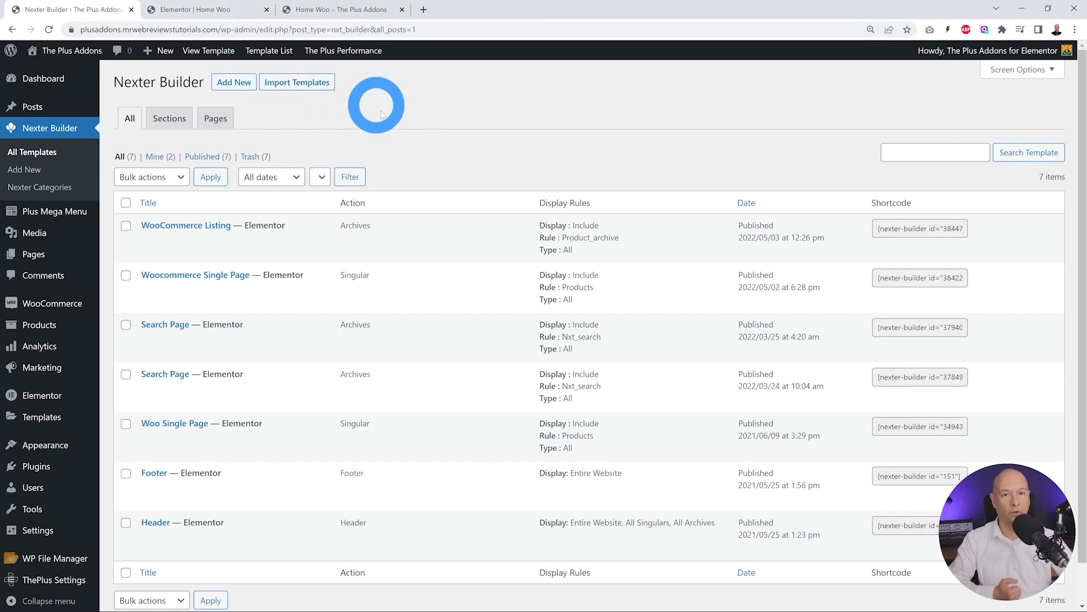
Step: Change the Men Suits banner's display rule condition to Woo : Cart Total in the Elementor editor
left_click(215, 16)
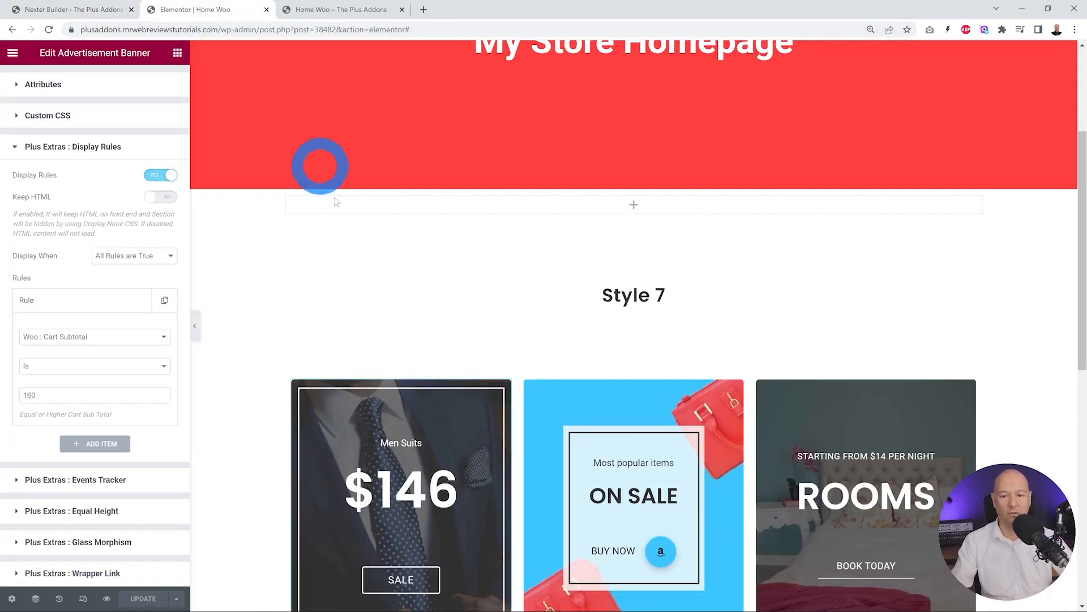
left_click(164, 344)
scroll(110, 430, "down", 2)
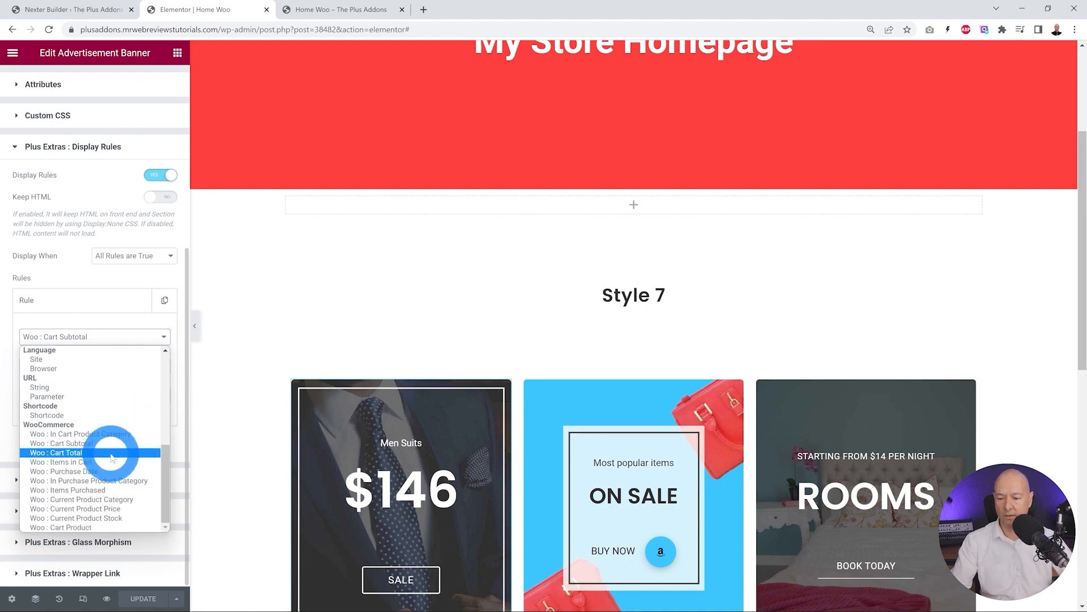
left_click(111, 454)
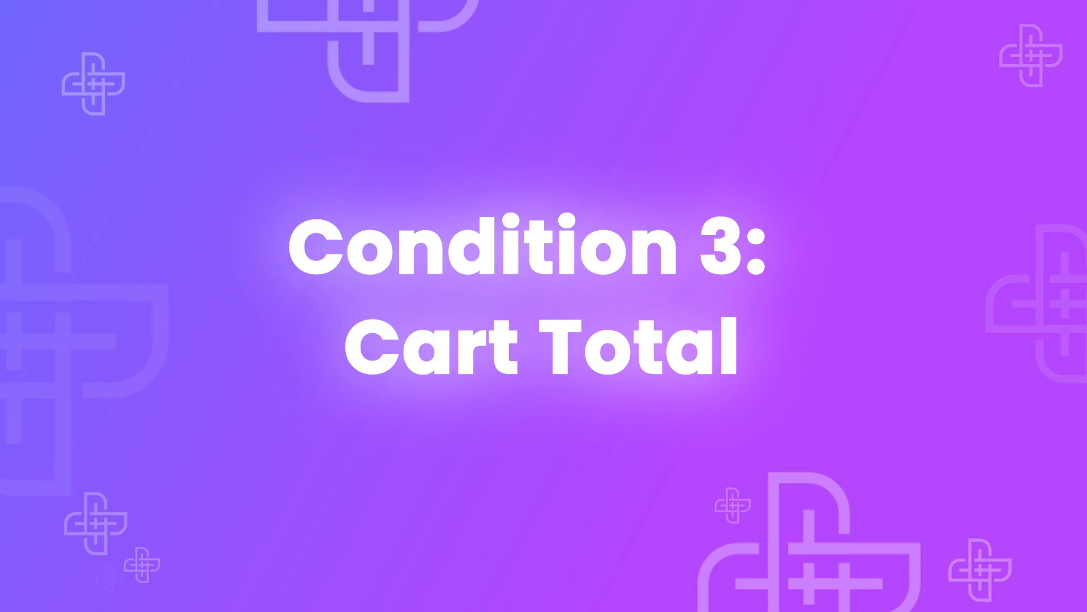
Step: Compare the Woo : Cart Total rule with the subtotal, shipping options and total on the cart page
left_click(120, 303)
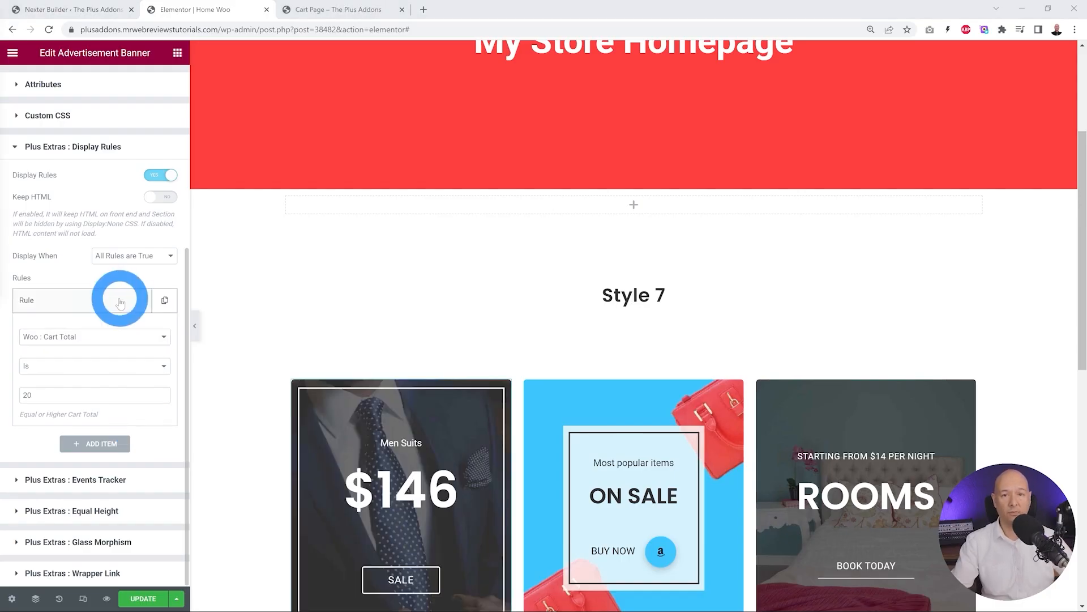
left_click_drag(120, 303, 101, 302)
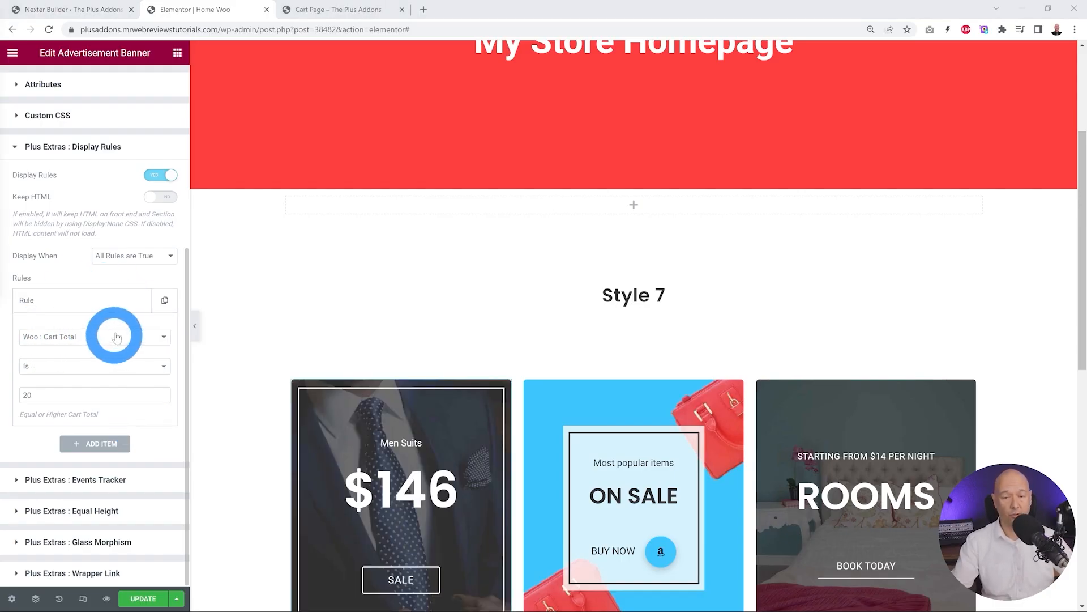
left_click(347, 10)
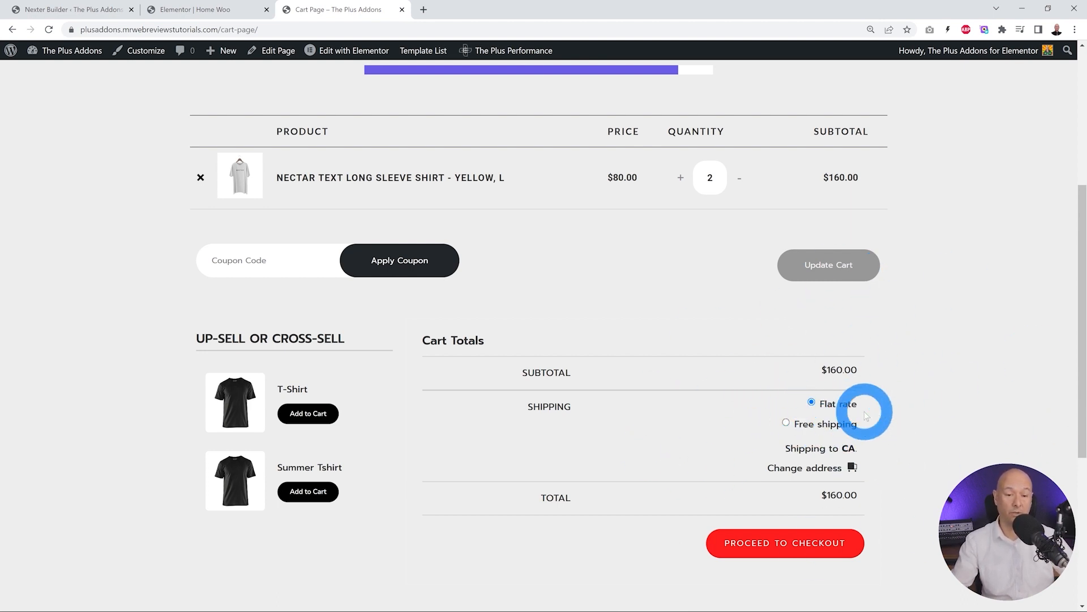
Step: Change the Men Suits banner's display rule to Woo : Items in Cart with the operators Is and Equal or Higher
left_click(215, 10)
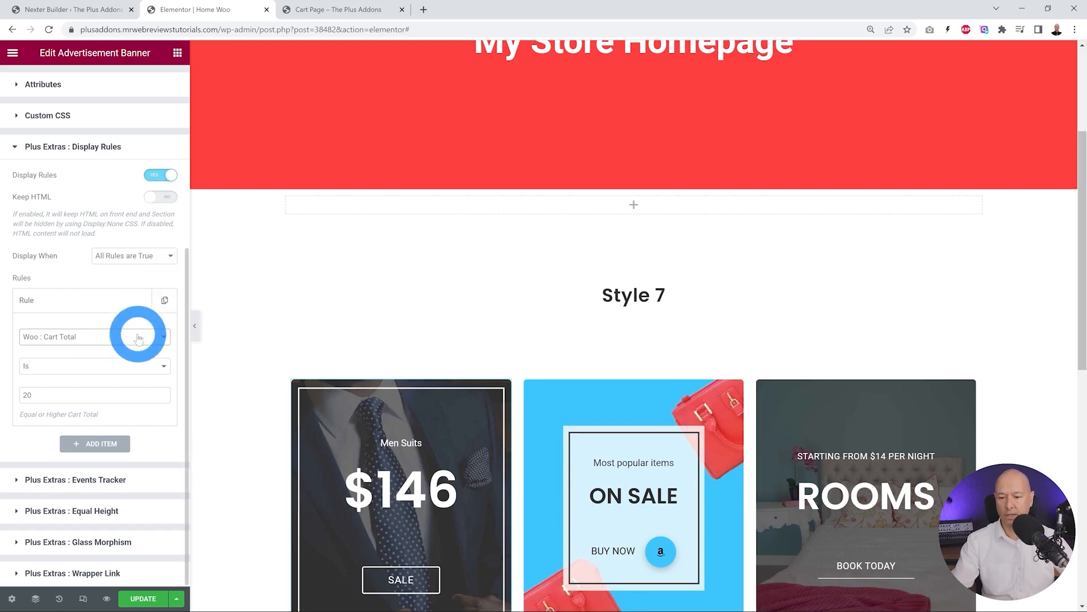
left_click(134, 337)
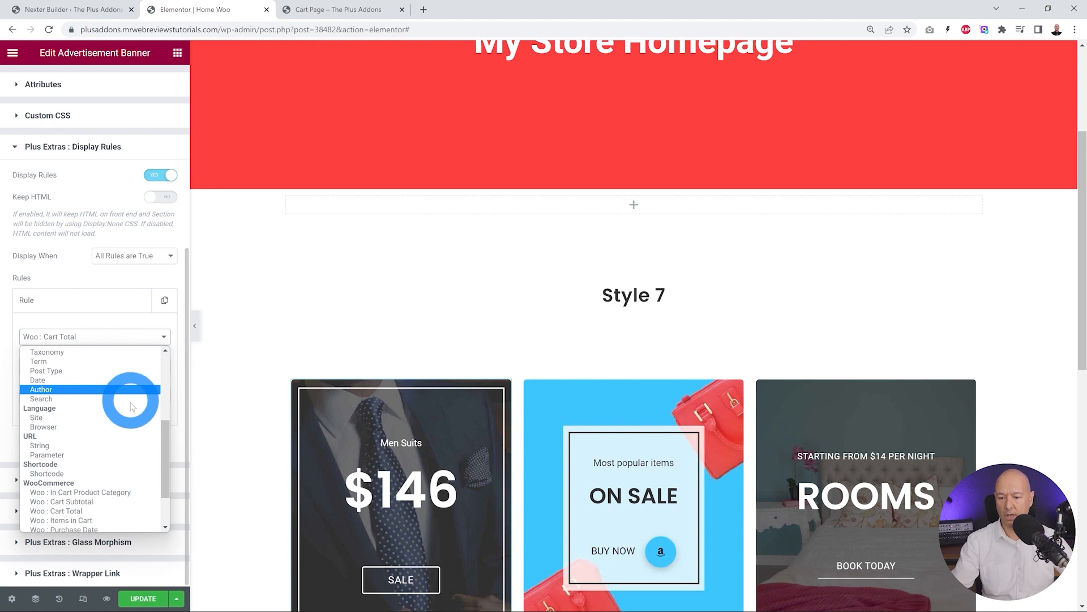
scroll(124, 431, "down", 3)
left_click(118, 463)
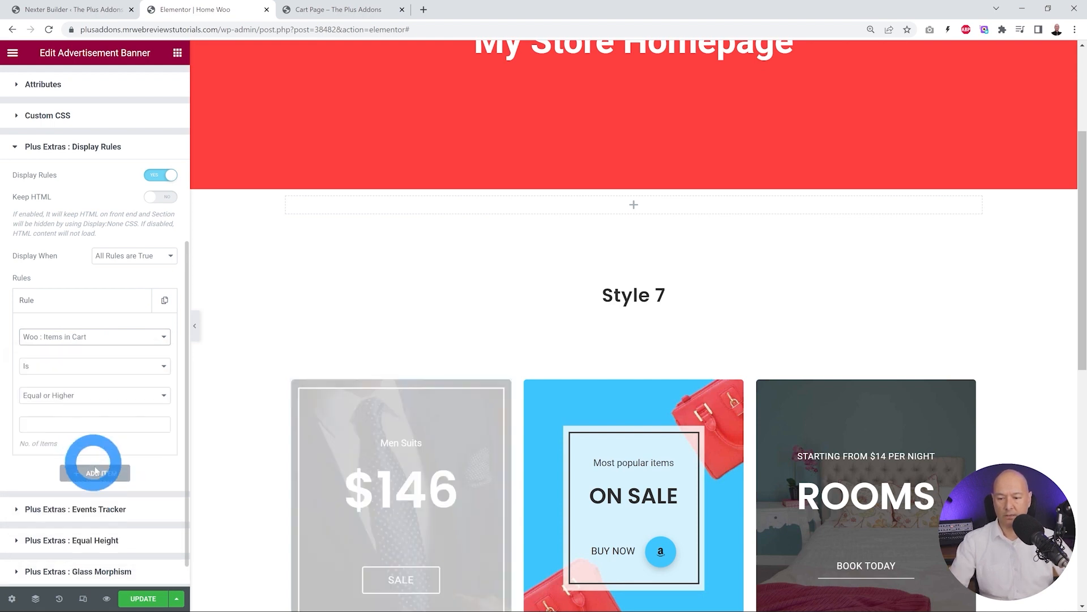
left_click(165, 367)
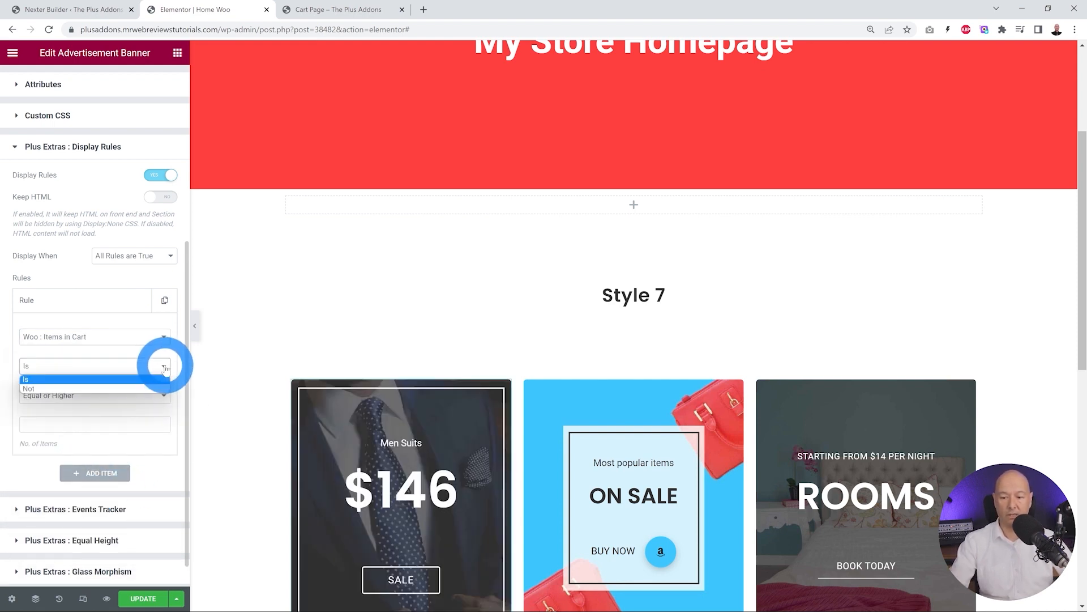
left_click(163, 366)
left_click(163, 394)
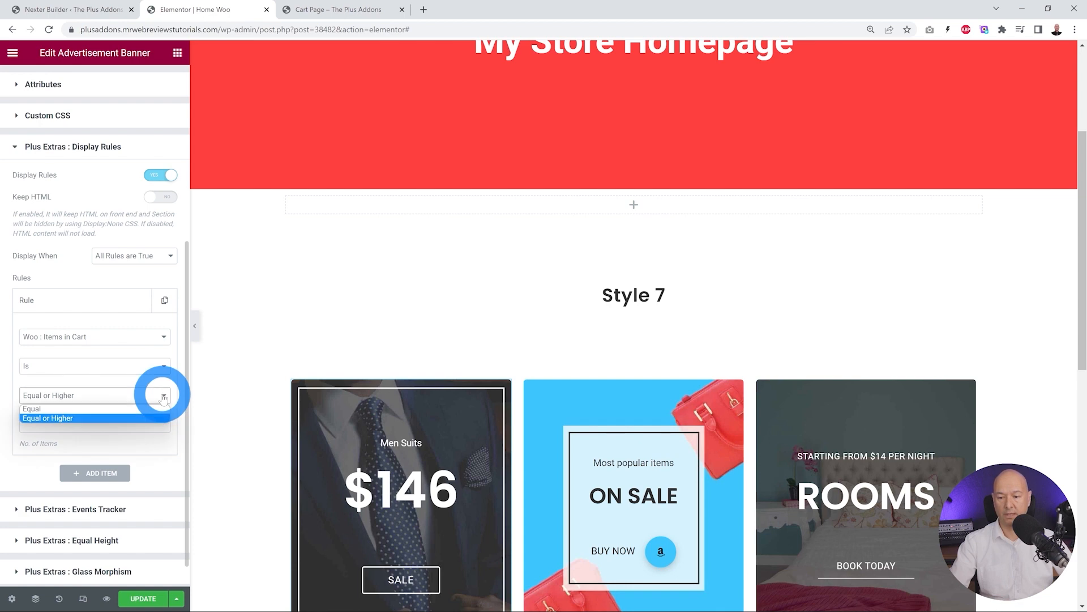
left_click(136, 418)
Step: Check the item quantities on the cart page and save the banner rule with the number of items set to 2
left_click(342, 10)
left_click(1001, 311)
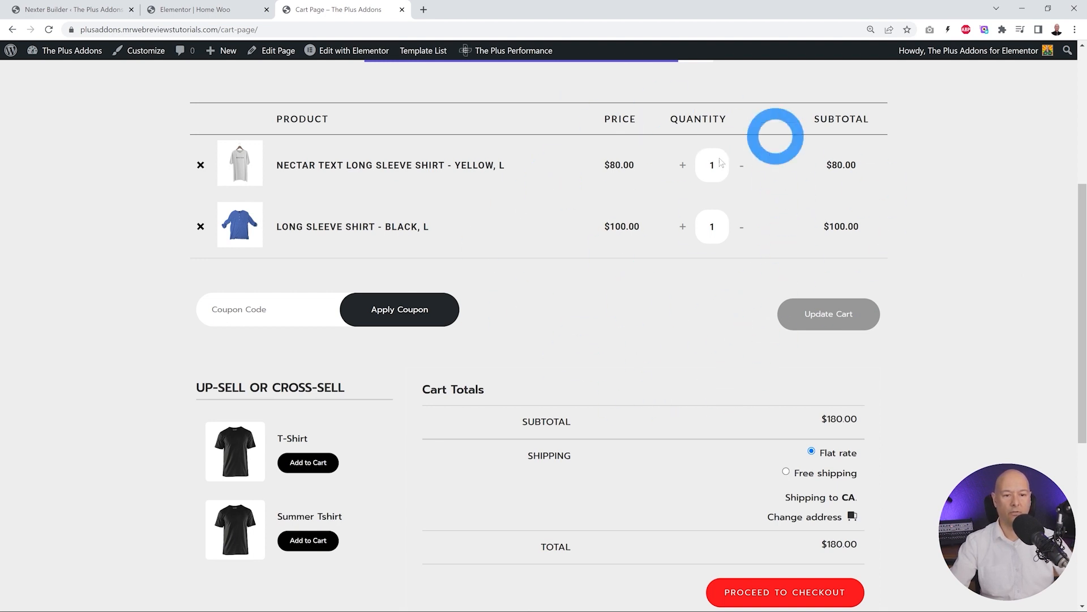
left_click(187, 10)
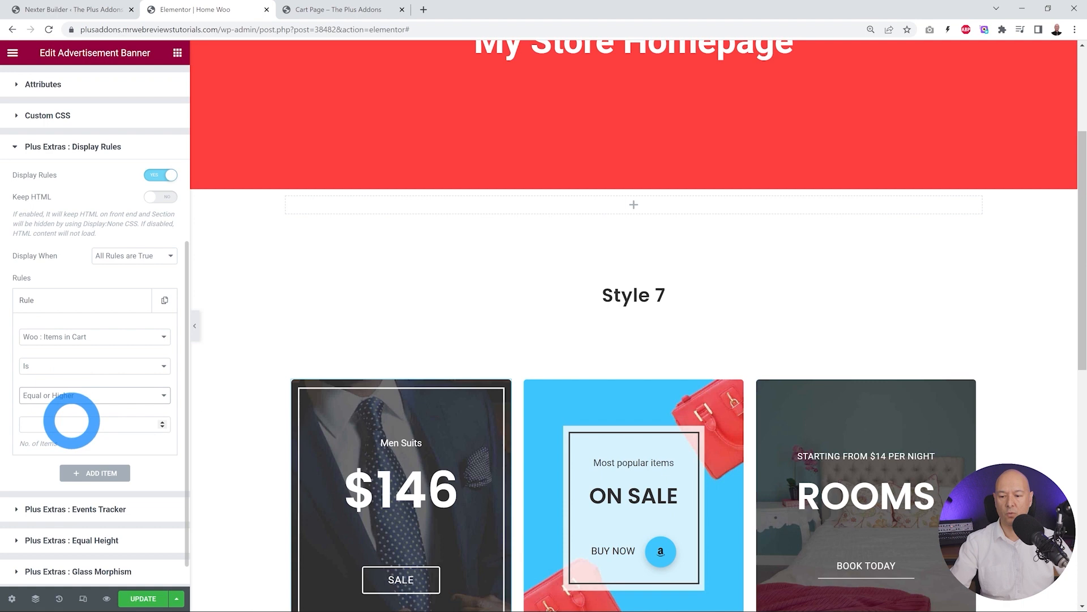
type("2")
left_click(143, 598)
Step: View the Home Woo preview and check whether the Men Suits banner is displayed
left_click(328, 9)
scroll(670, 301, "down", 10)
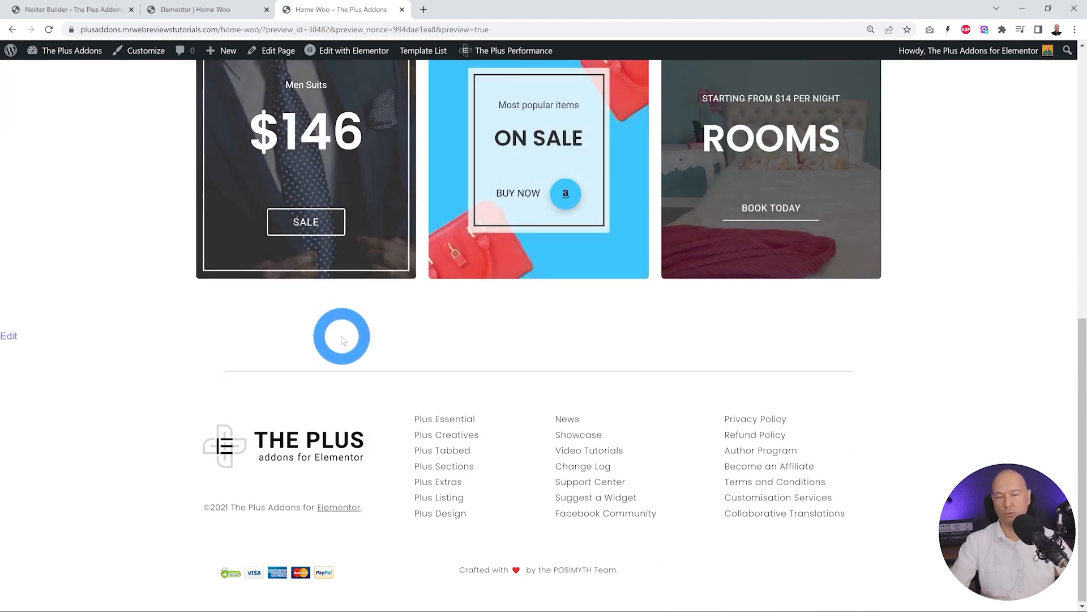
scroll(350, 340, "up", 10)
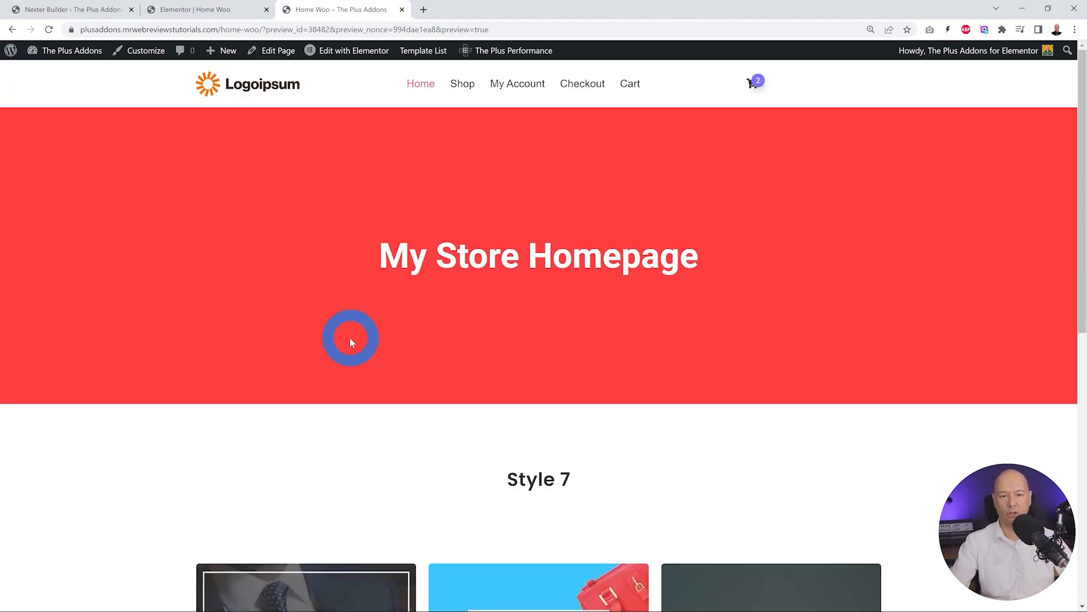
Step: Remove the black Long Sleeve Shirt from the cart and check the store home page for the Men Suits banner
left_click(631, 85)
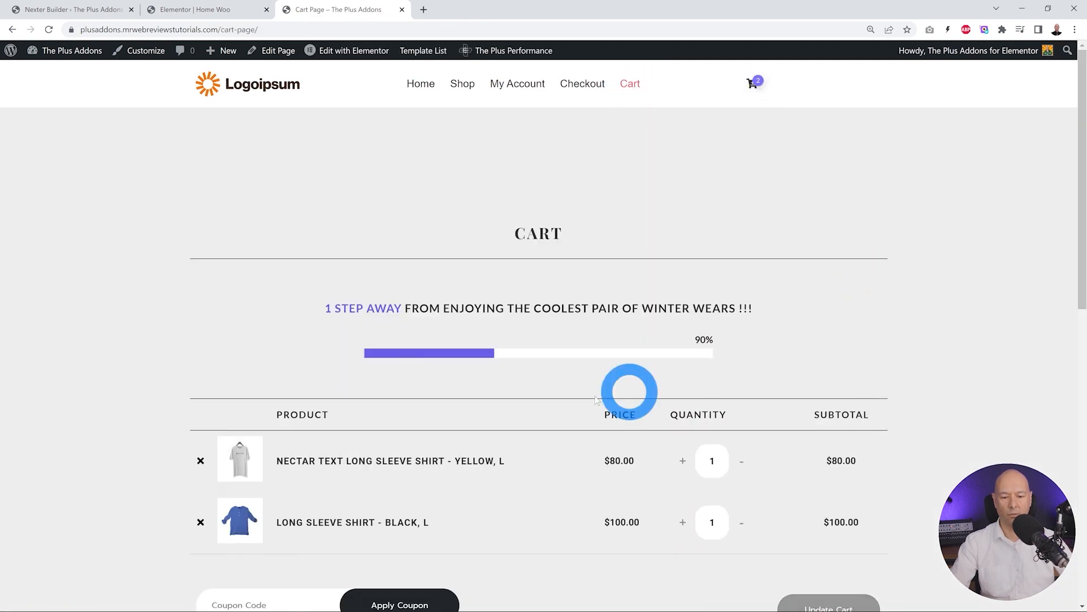
left_click(199, 522)
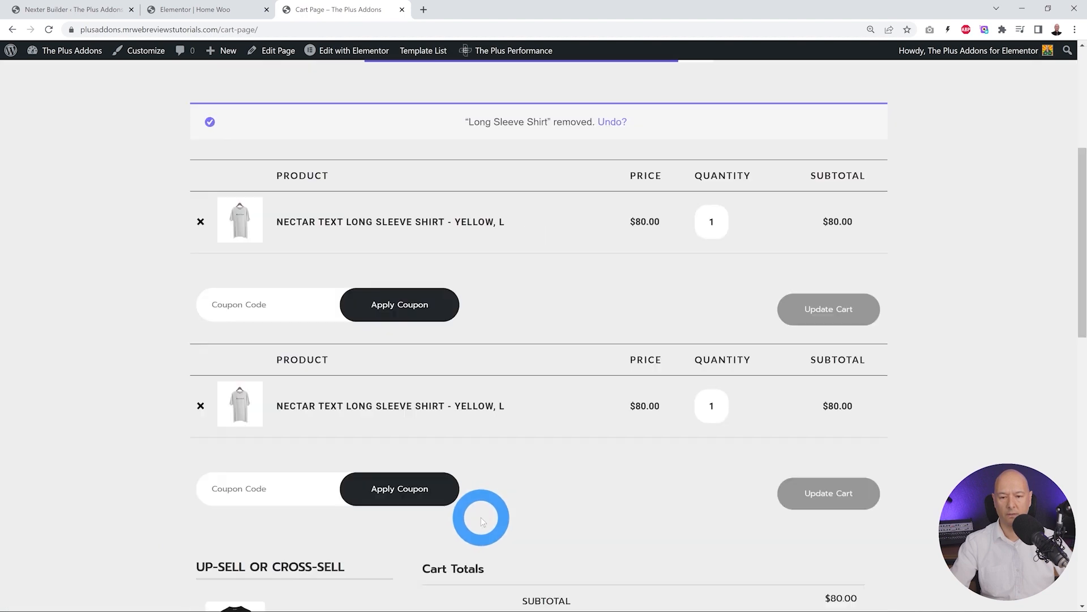
scroll(482, 521, "up", 5)
left_click(420, 84)
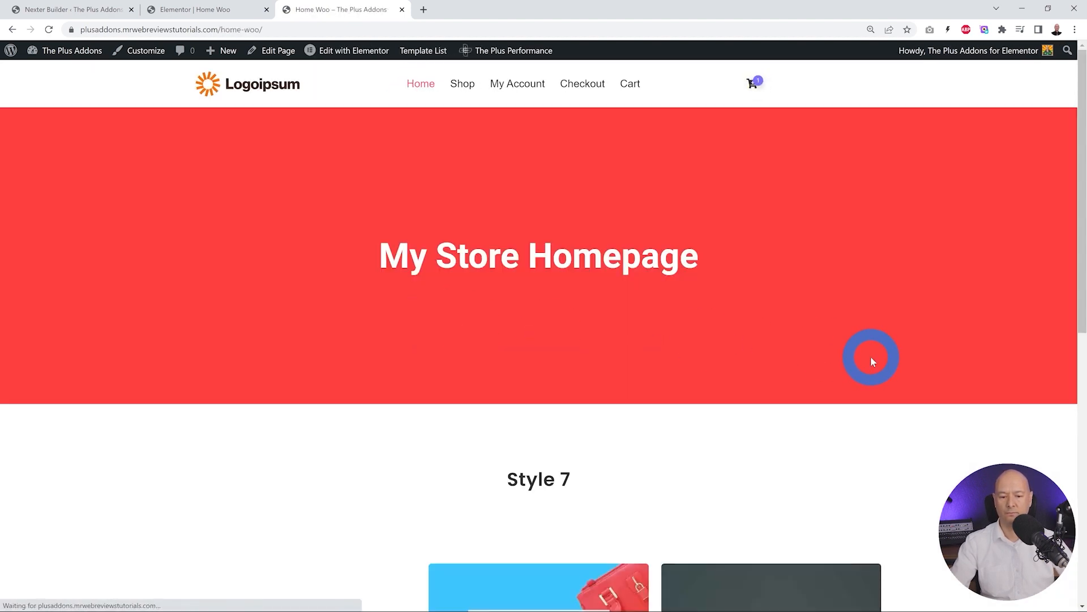
scroll(875, 357, "down", 4)
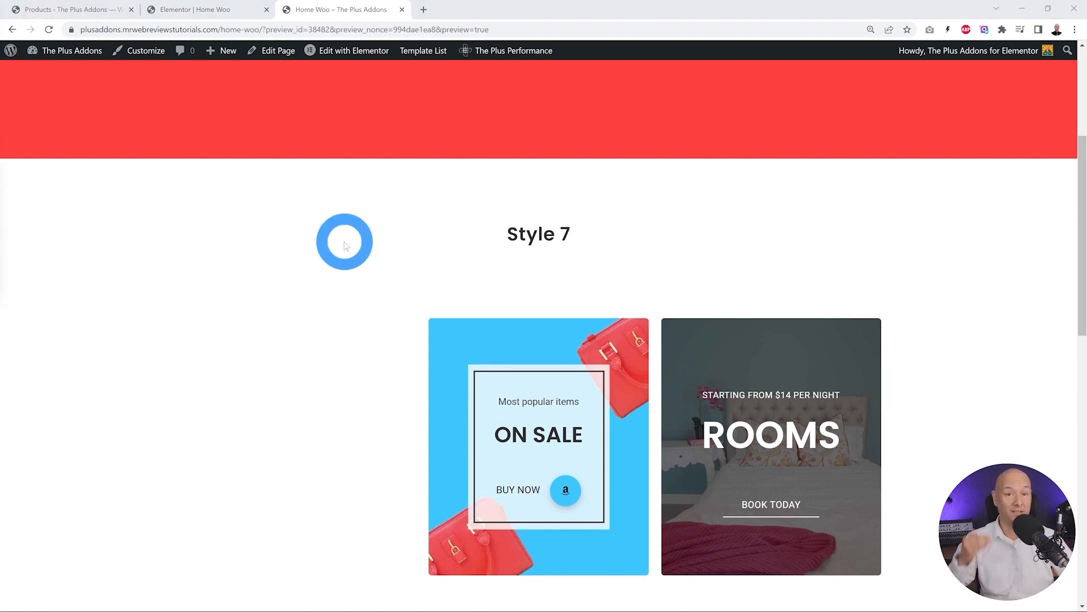
Step: Look at the Woo Product Listing's Include Product(s) field and find the T-Shirt's ID in the WordPress product list
left_click(205, 10)
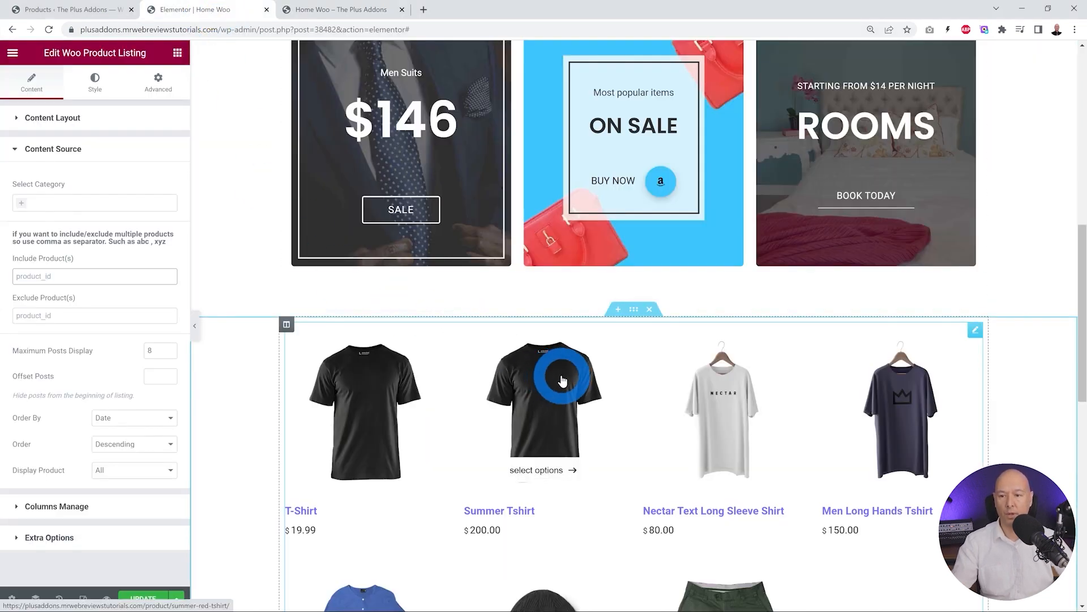
left_click(76, 274)
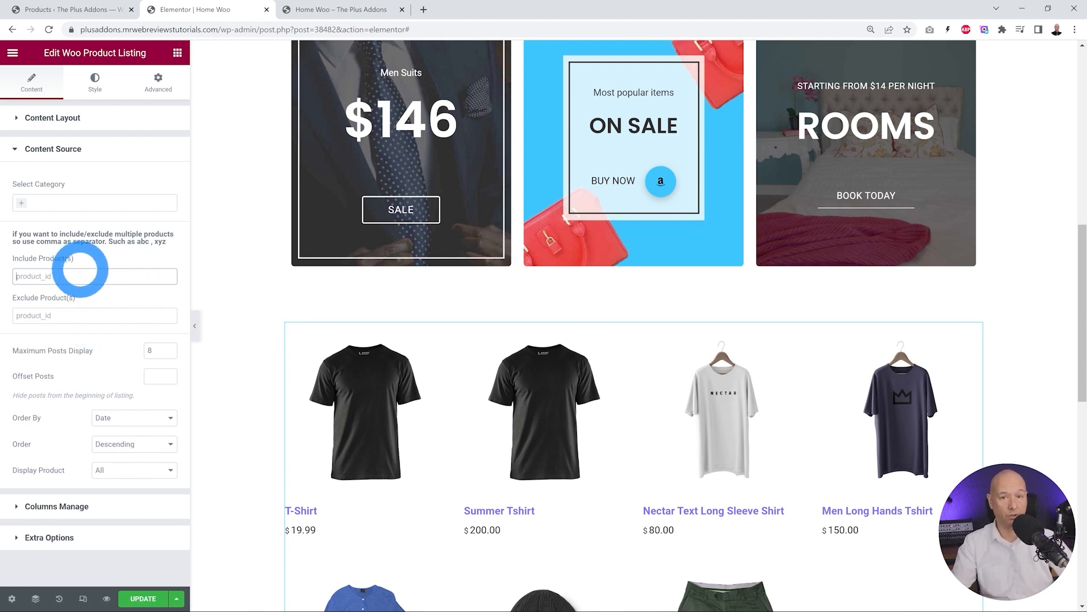
left_click(90, 9)
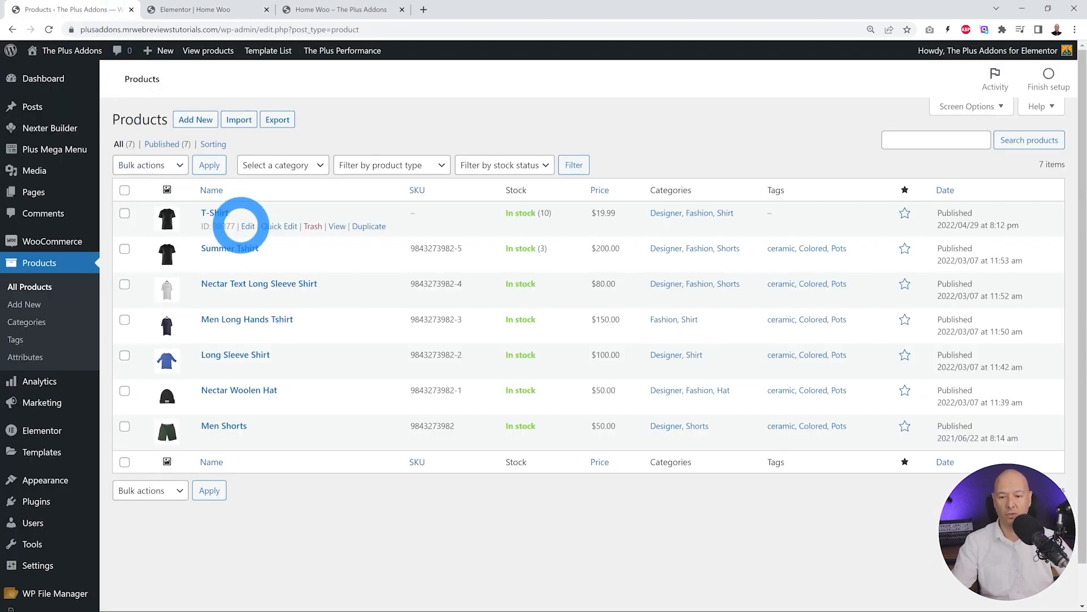
left_click(213, 13)
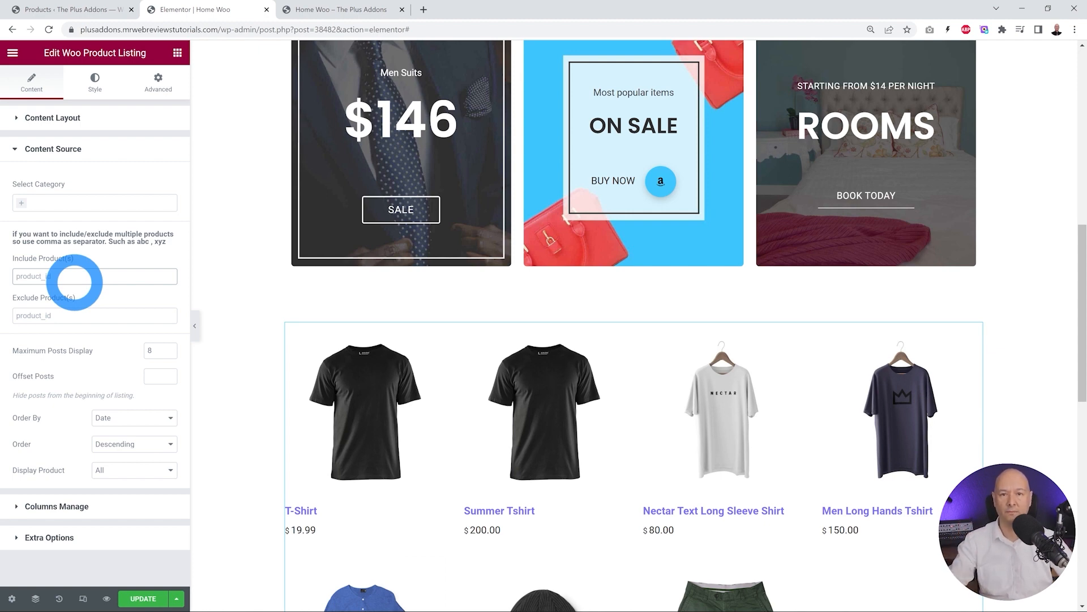
Step: Reopen the Men Suits banner's display rules and change the rule condition to Woo : Purchase Date
scroll(211, 425, "up", 3)
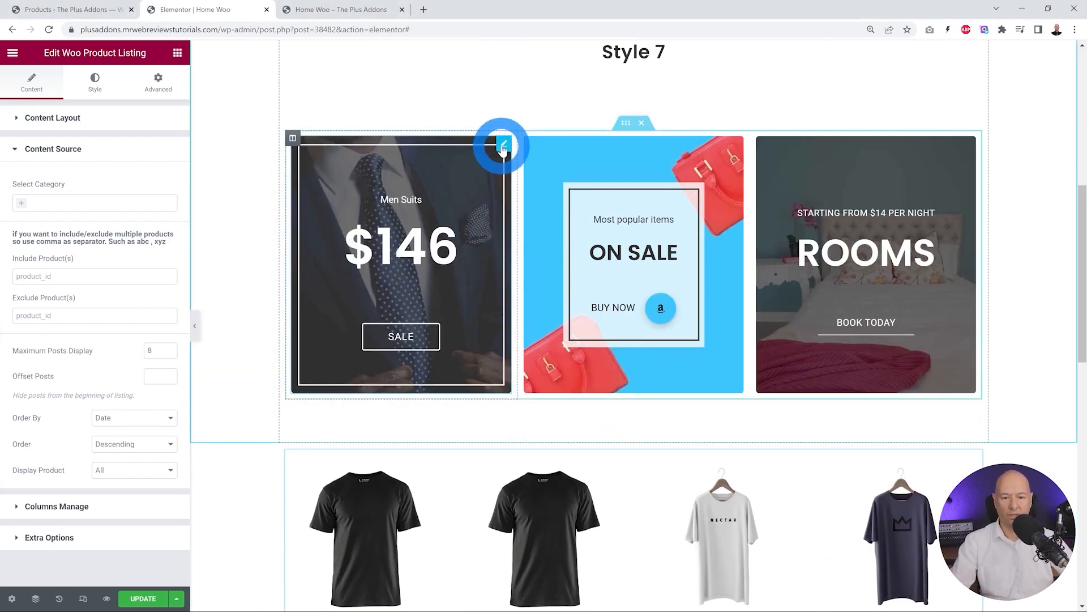
left_click(501, 149)
left_click(68, 116)
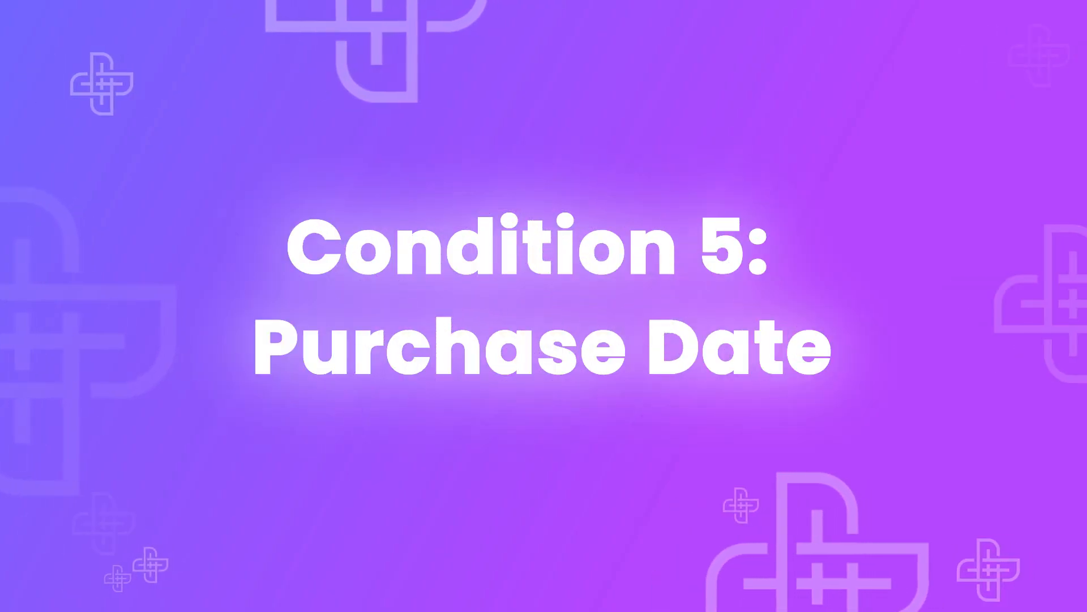
left_click(110, 457)
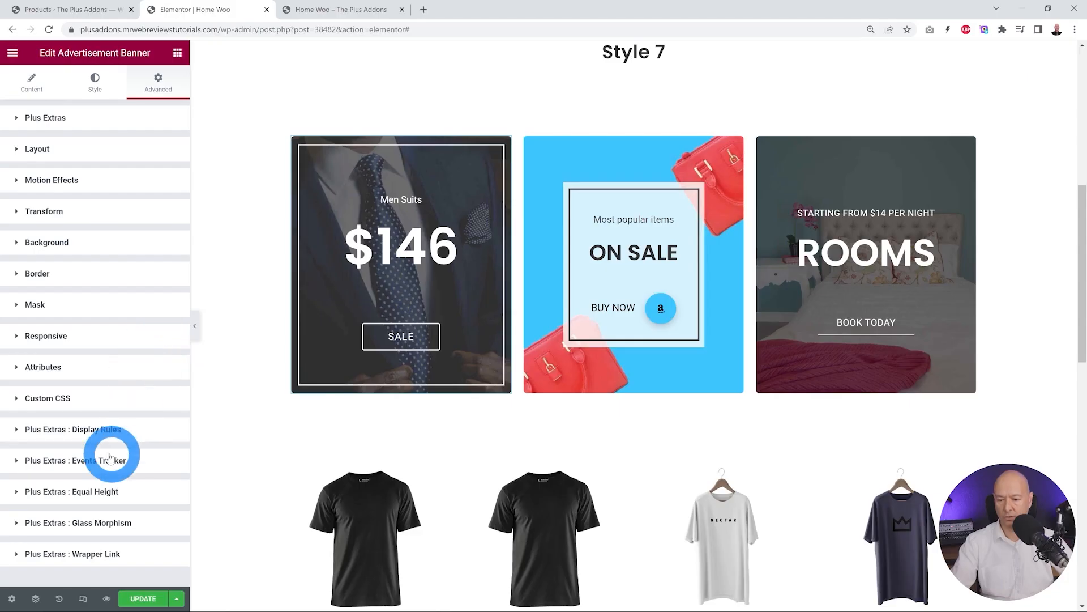
left_click(97, 430)
scroll(109, 465, "down", 3)
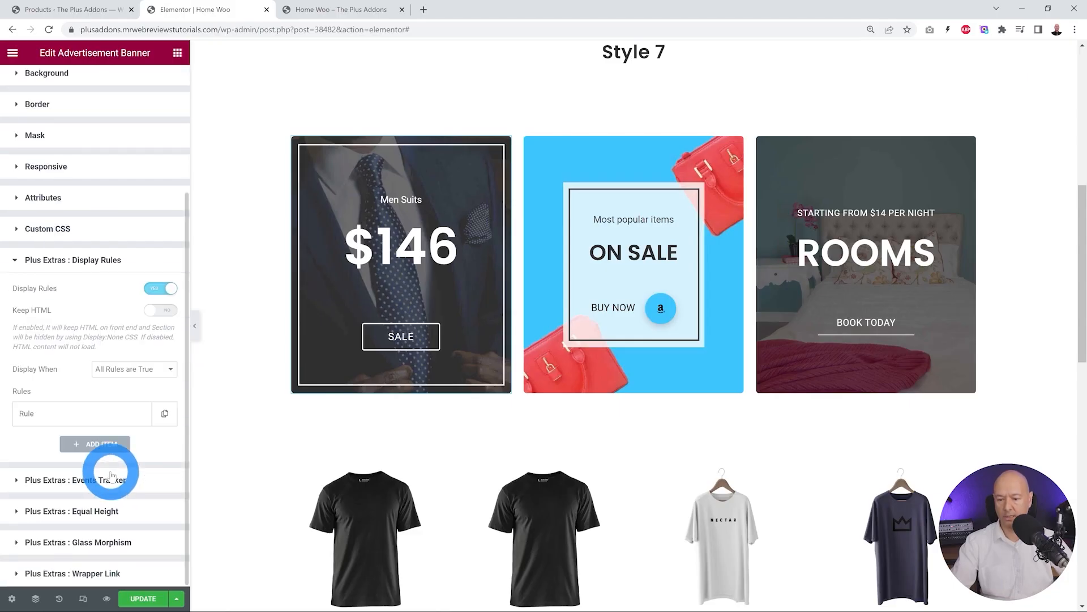
left_click(123, 418)
scroll(136, 369, "down", 2)
left_click(153, 321)
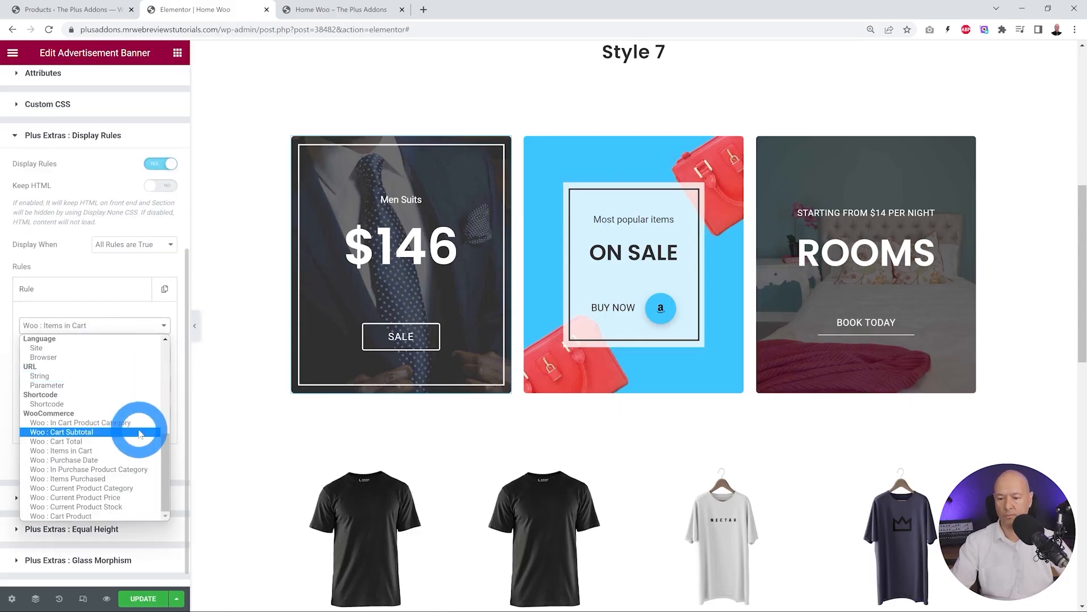
left_click(139, 460)
Step: Review the purchase date rule's Is/Not options and browse its Current or Before calendar back to November 2021
left_click(165, 377)
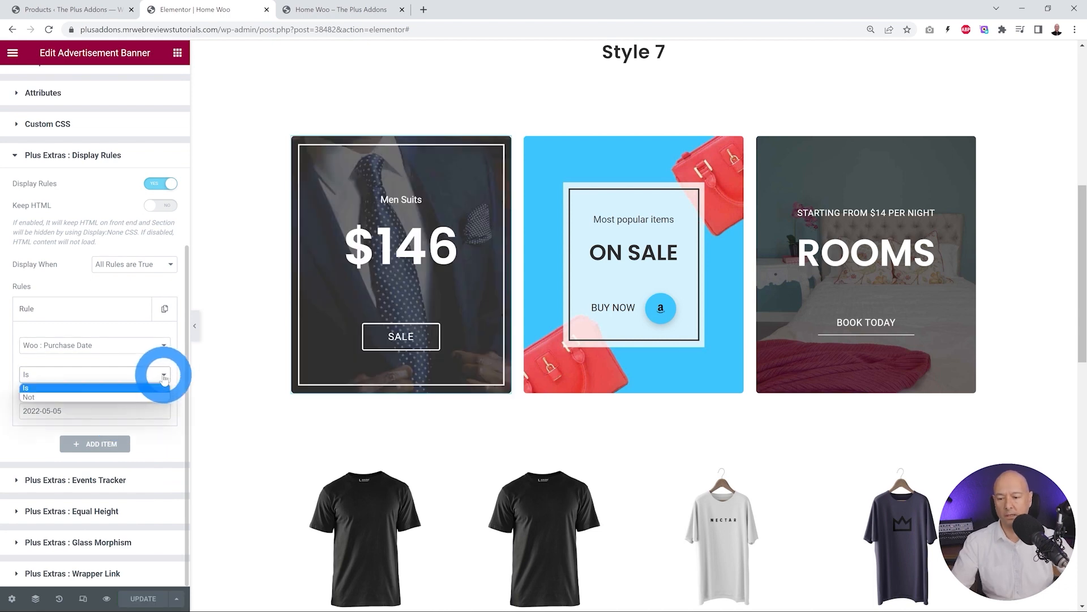
left_click(162, 388)
left_click(145, 412)
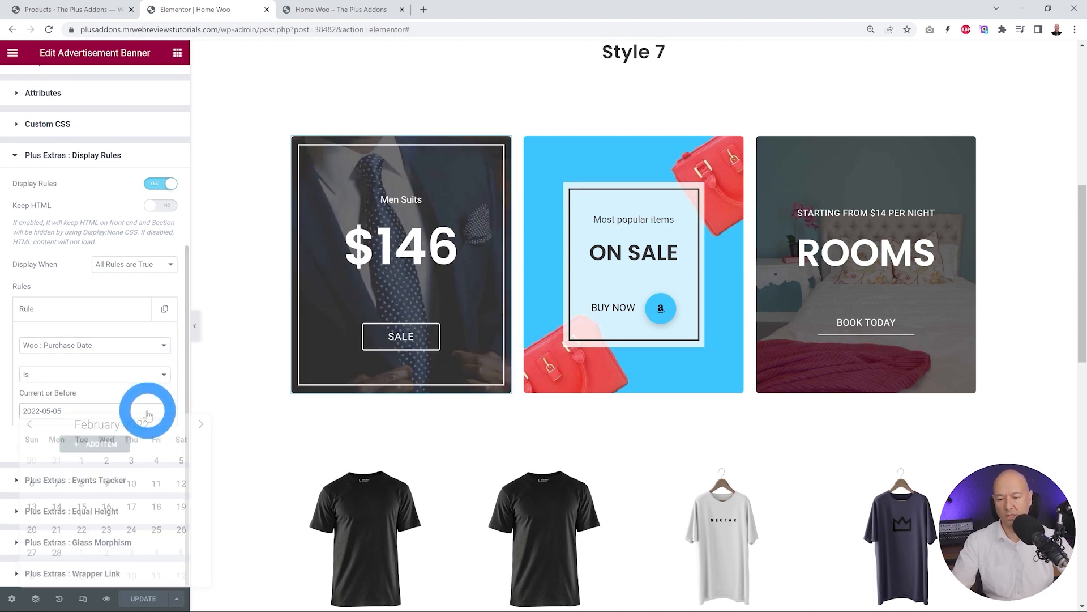
left_click(136, 431)
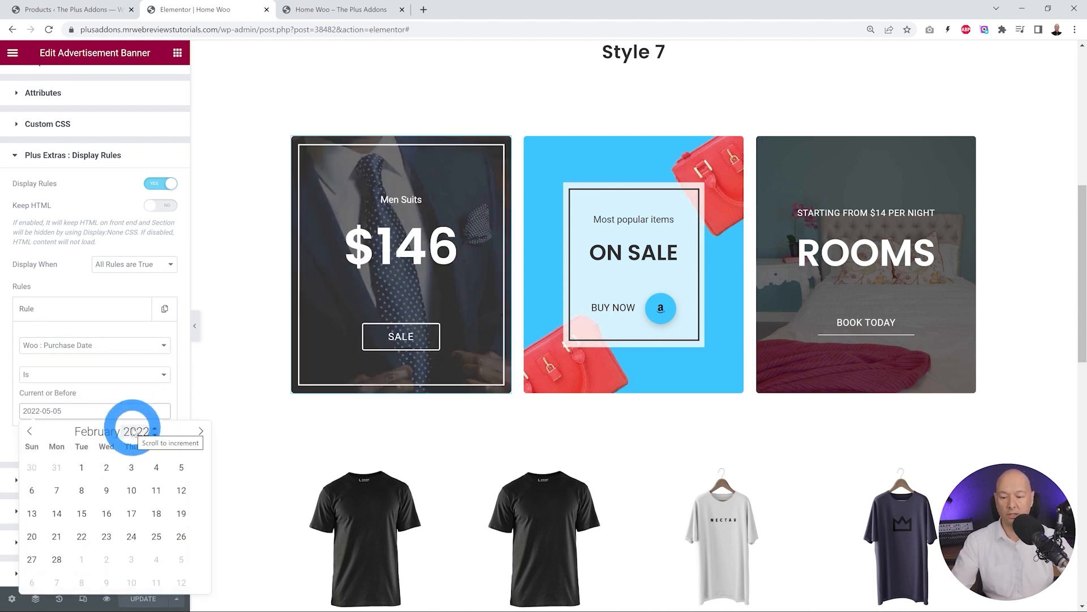
left_click(30, 432)
left_click(30, 432)
left_click(30, 432)
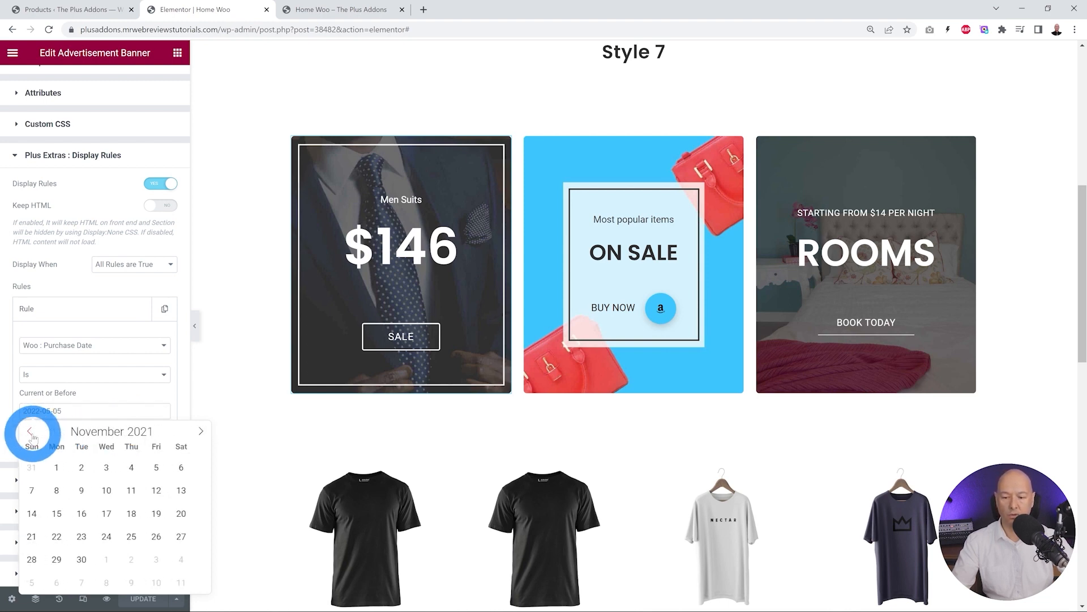
left_click(82, 467)
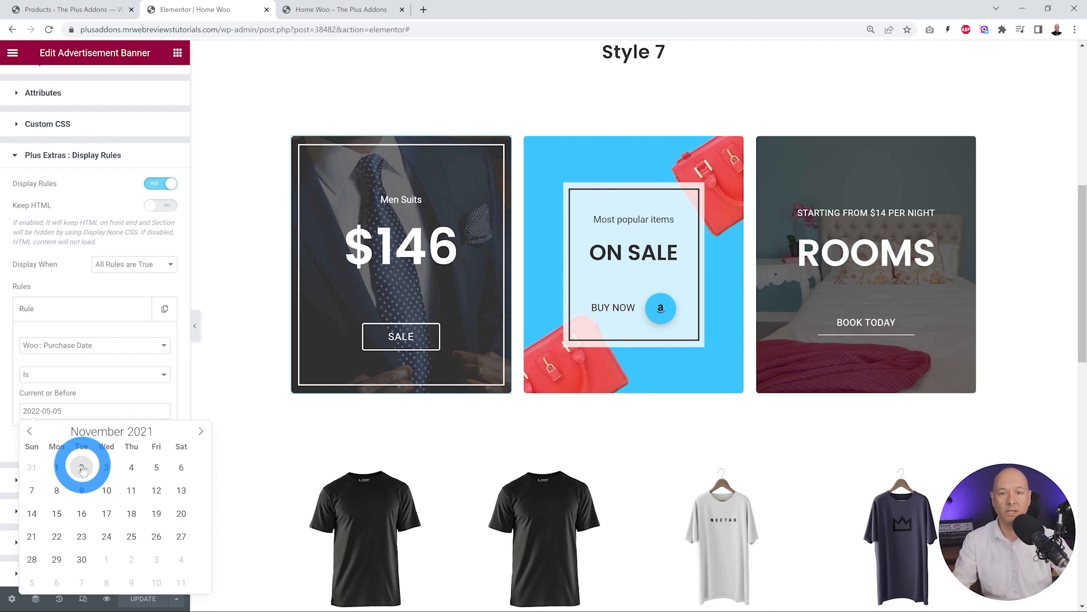
left_click(155, 396)
Step: Change the Men Suits banner's rule condition to Woo : In Purchase Product Category
left_click(162, 346)
scroll(138, 412, "down", 5)
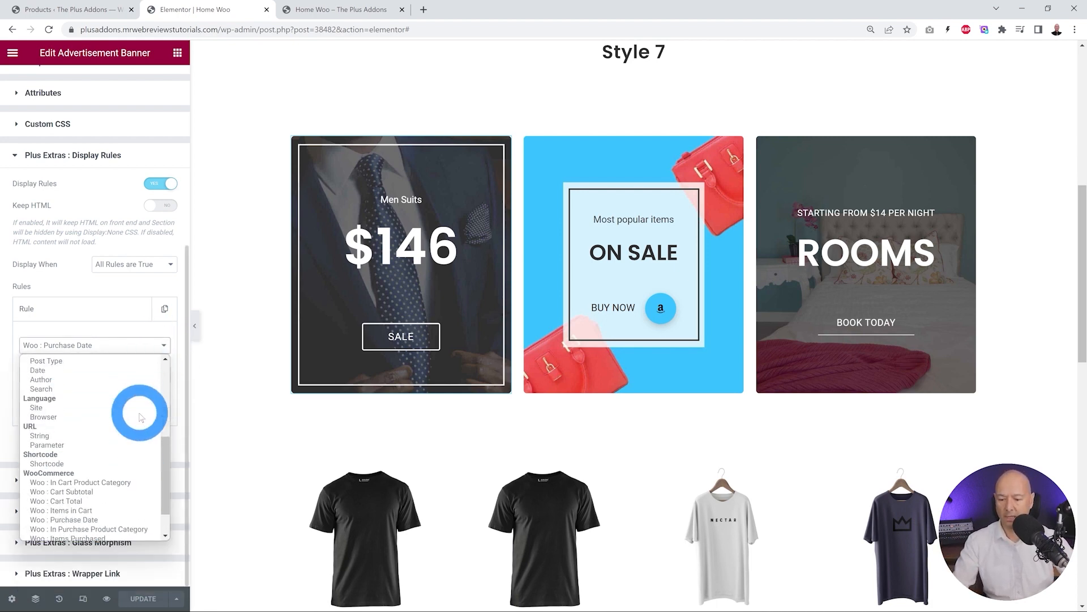
left_click(138, 489)
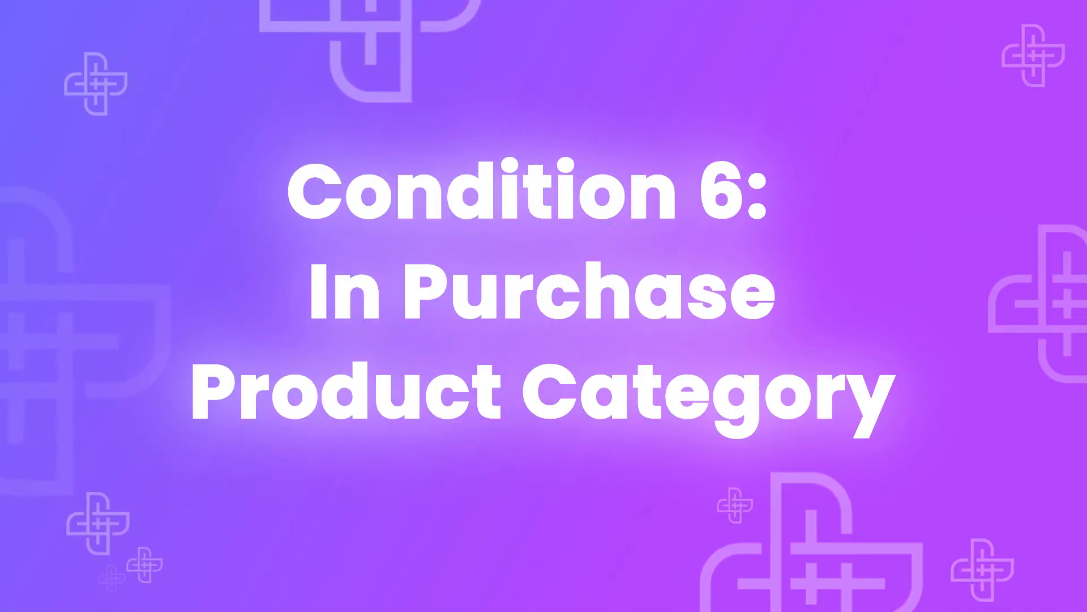
left_click(231, 368)
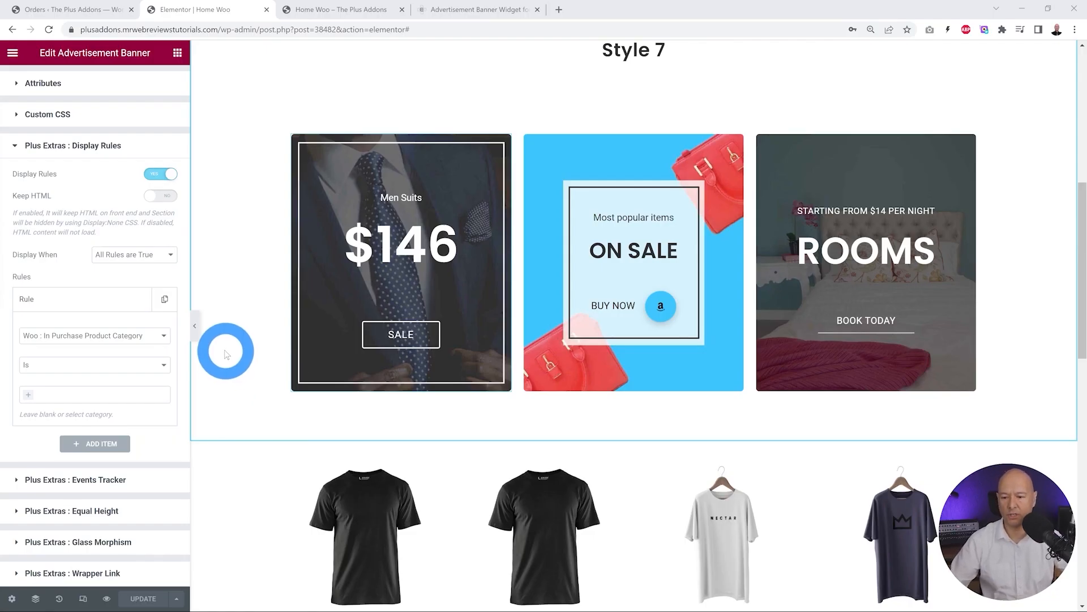
Step: Review the products in the May 4, 2022 order under My Account and view the store's Fashion product category
left_click(363, 18)
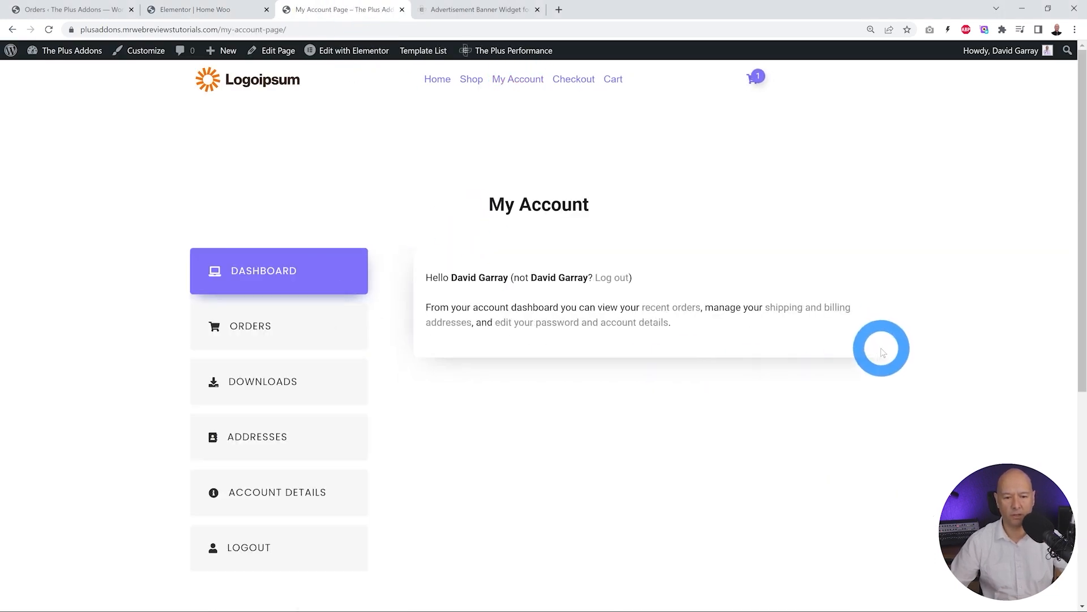
left_click(267, 327)
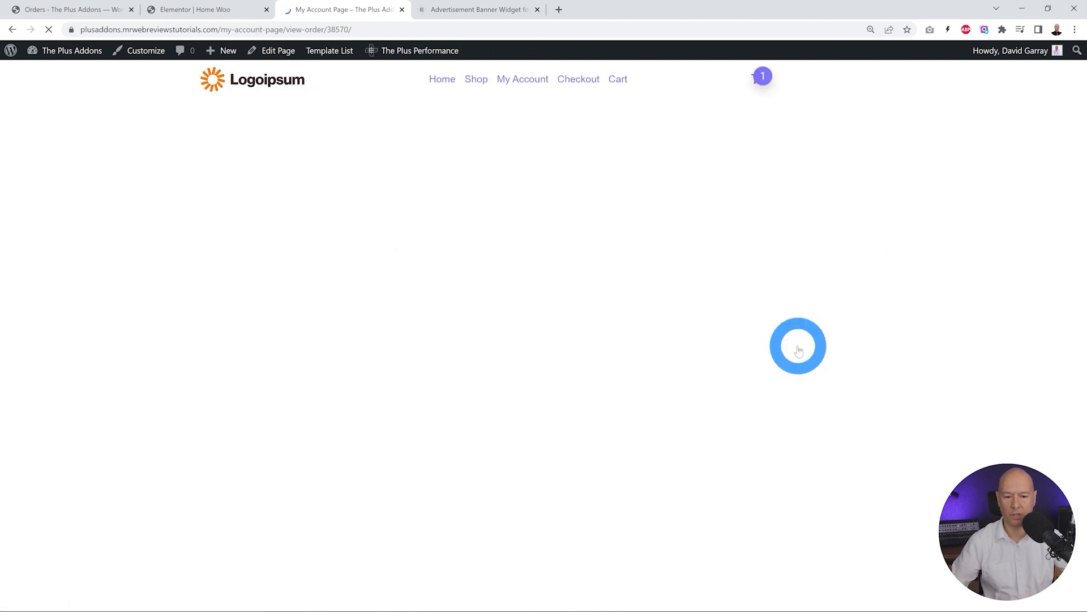
scroll(858, 349, "down", 2)
scroll(858, 348, "down", 1)
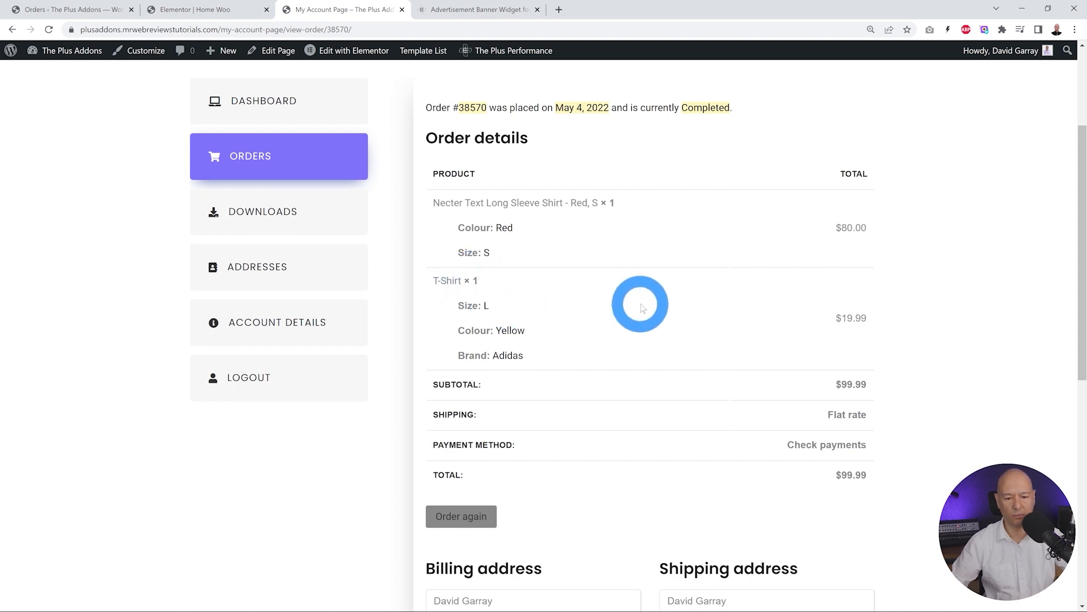
left_click(499, 208)
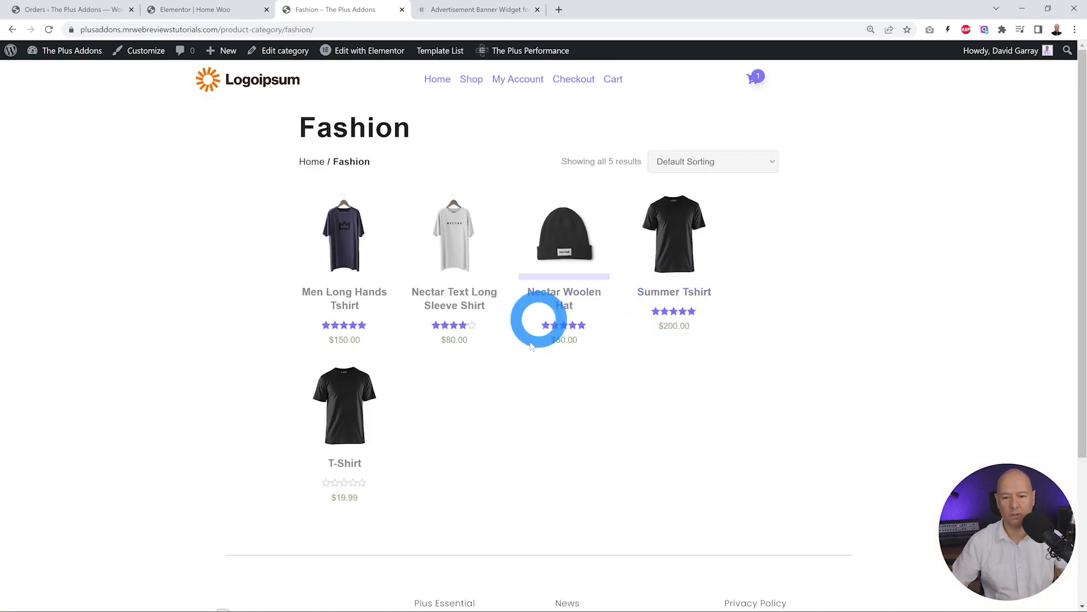
mouse_move(456, 215)
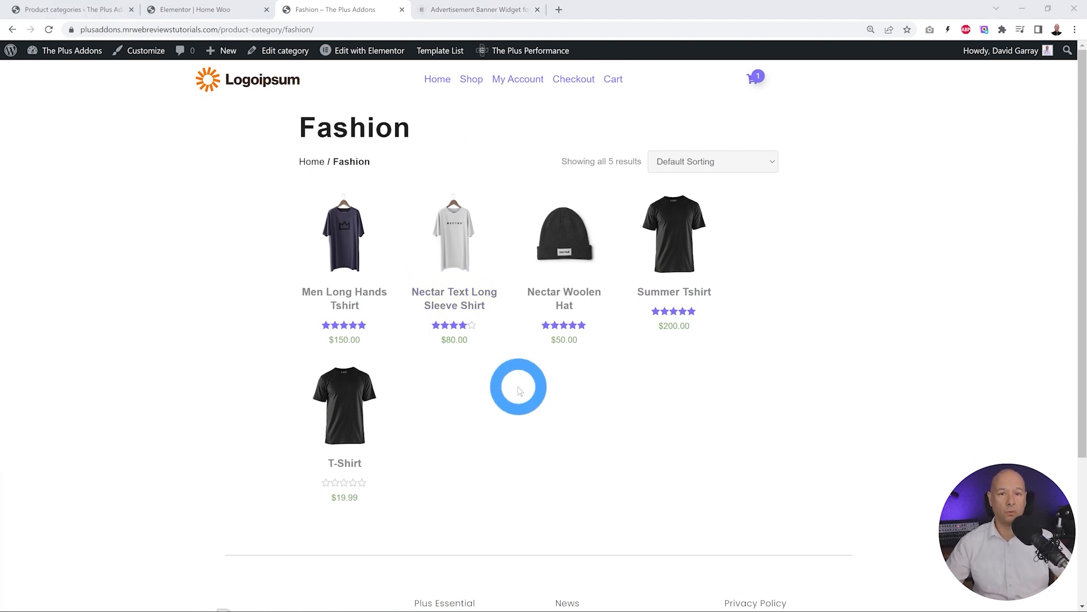
Step: Set the Men Suits banner's purchase category rule to Is with the Fashion category and update the page
left_click(224, 19)
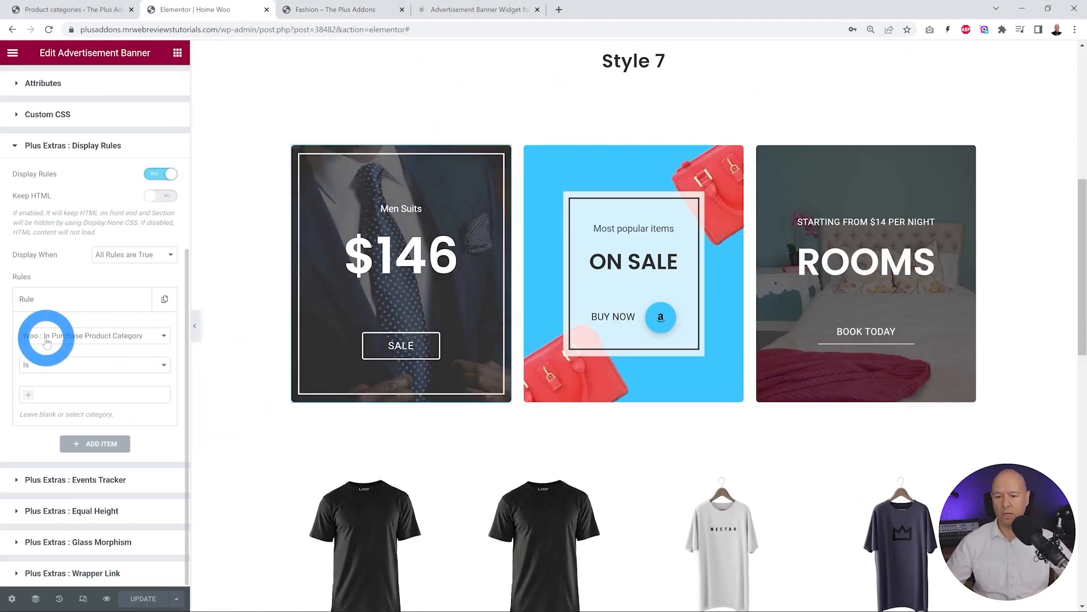
left_click(162, 365)
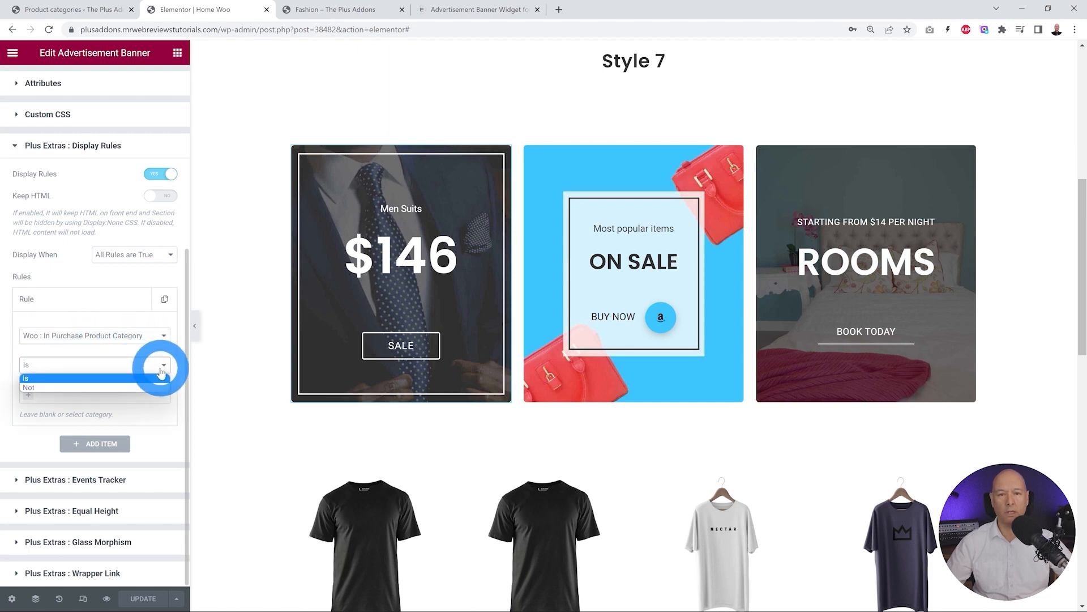
left_click(133, 377)
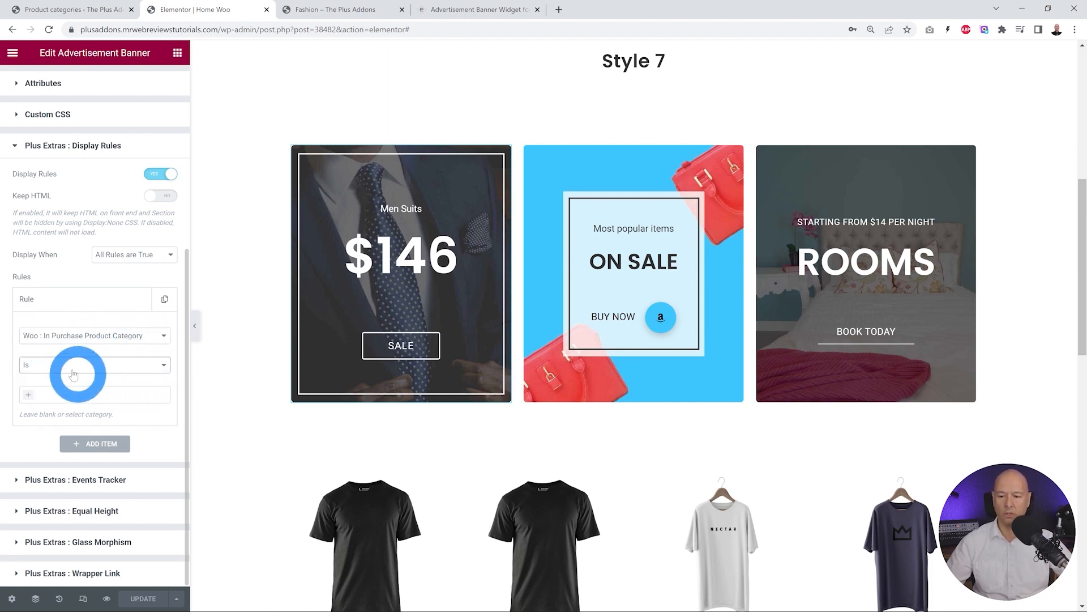
left_click(29, 396)
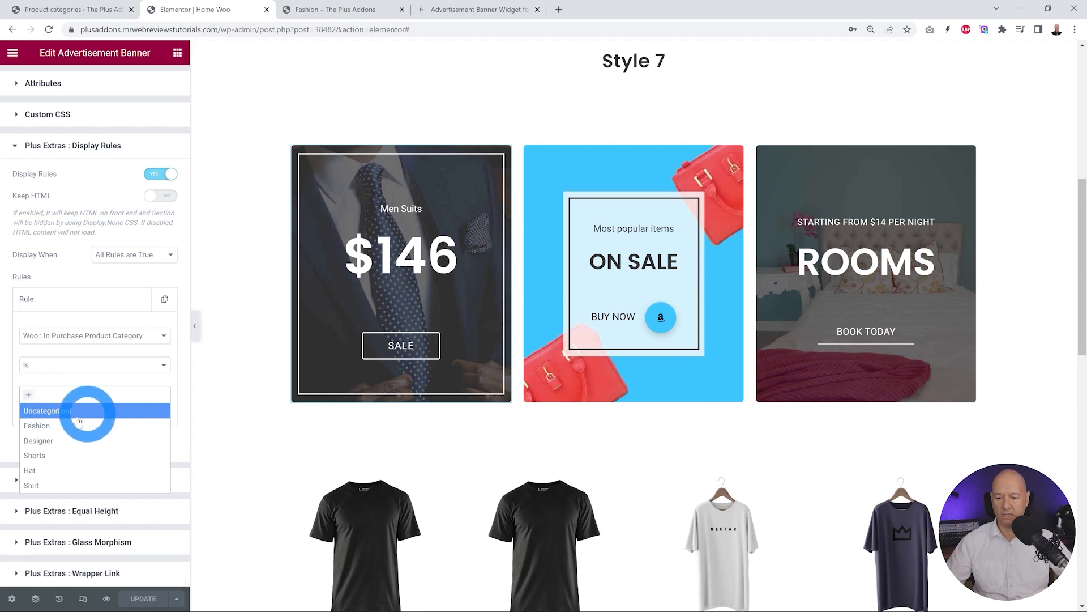
left_click(57, 429)
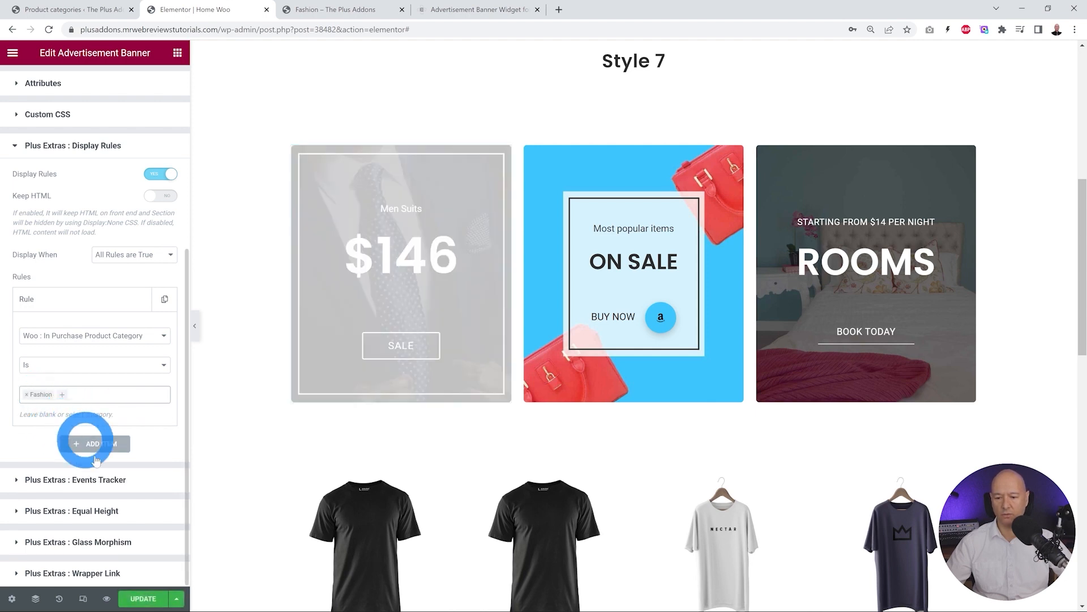
left_click(146, 598)
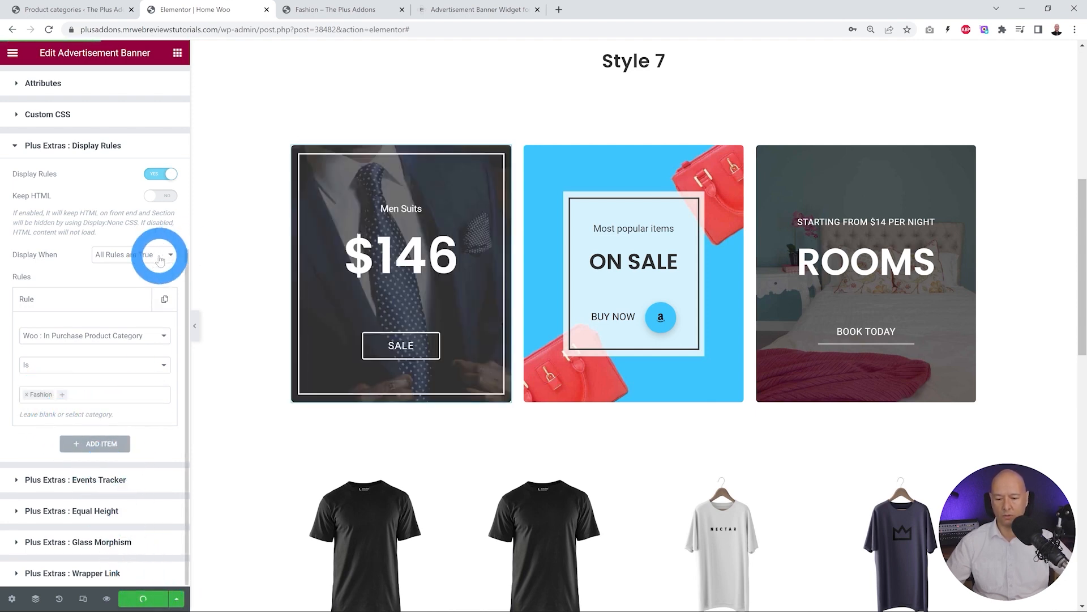
Step: Preview the Home Woo page and check the Men Suits banner under the Fashion category rule
left_click(340, 9)
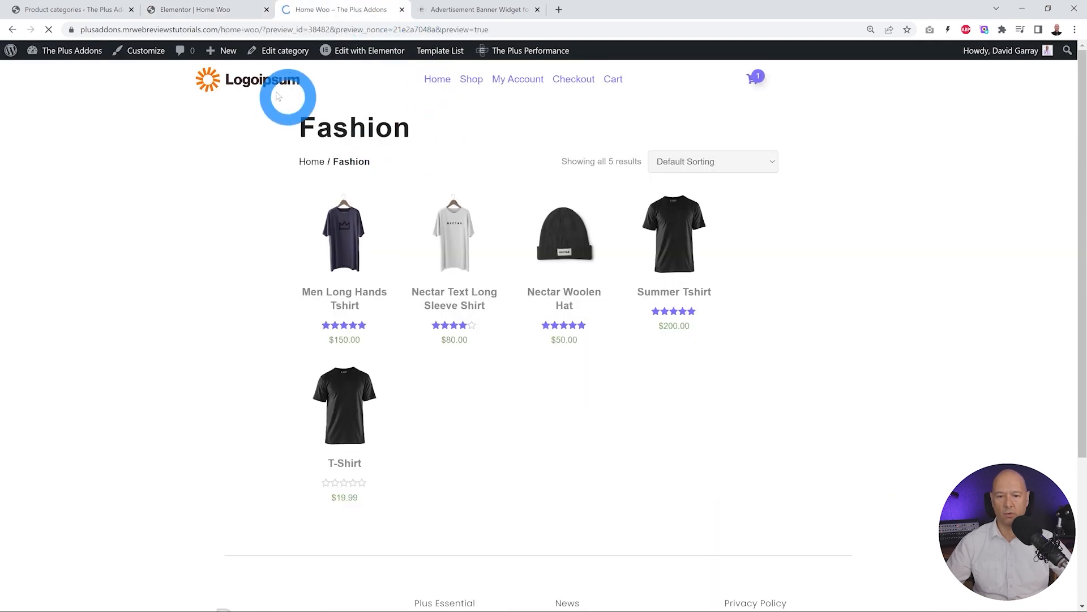
scroll(949, 400, "down", 8)
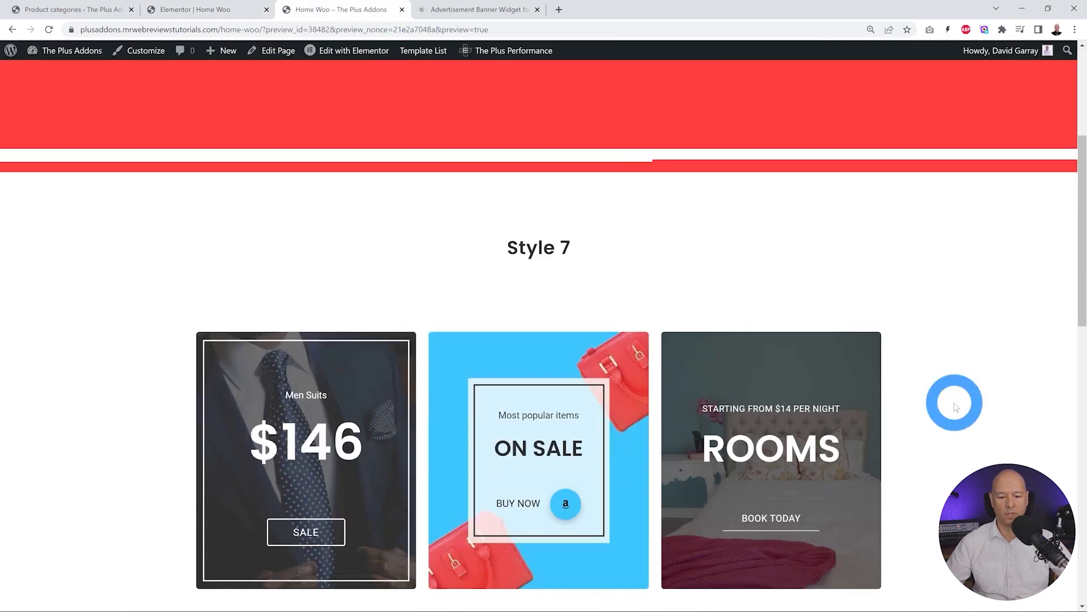
scroll(468, 512, "up", 4)
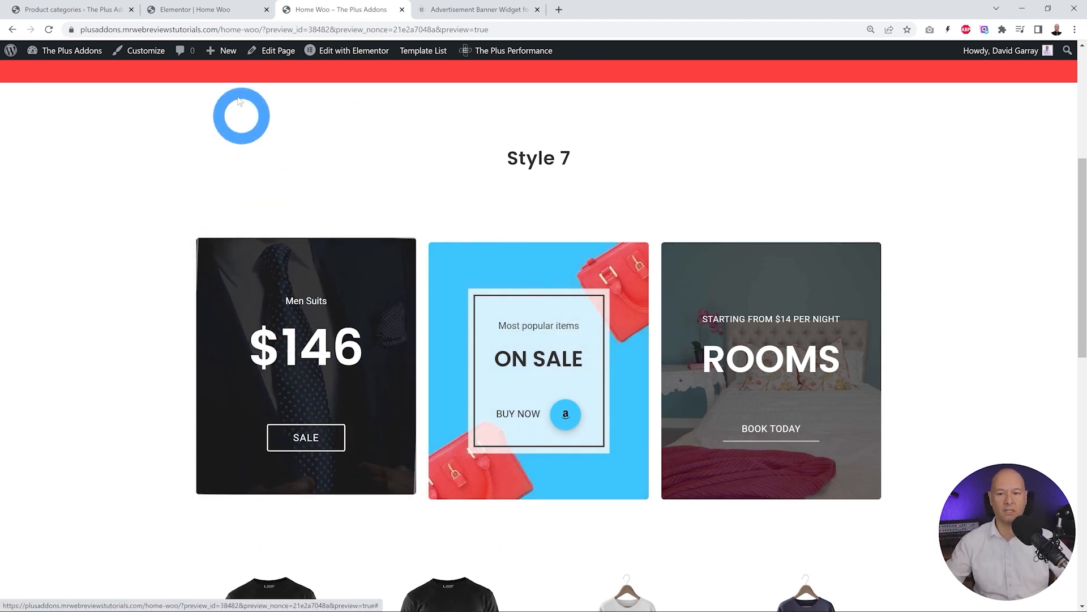
Step: Replace Fashion with the Hat category in the Men Suits banner's rule and update the page
left_click(218, 10)
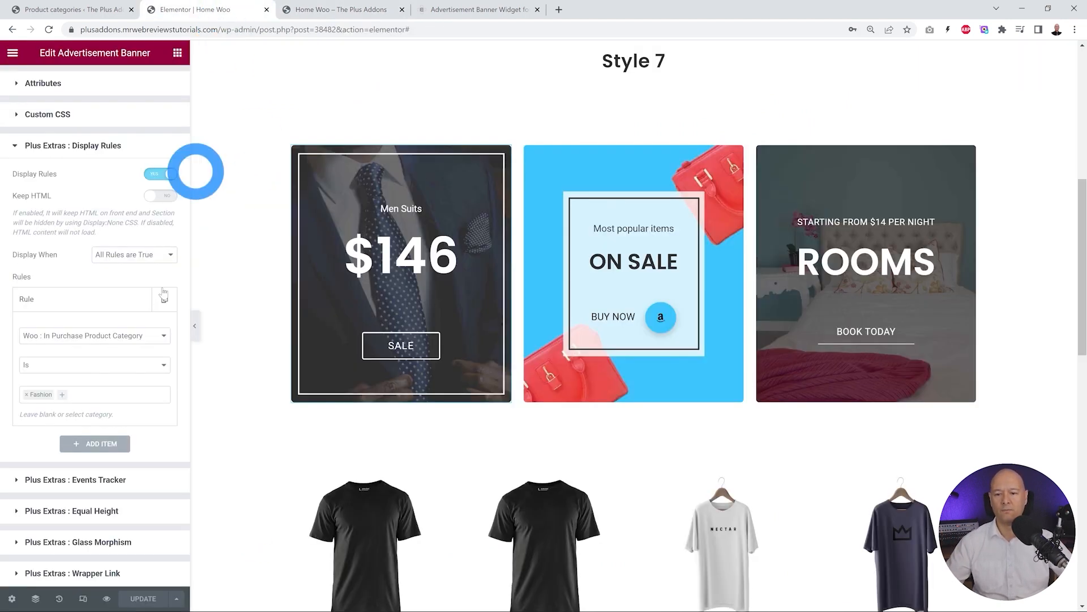
left_click(26, 395)
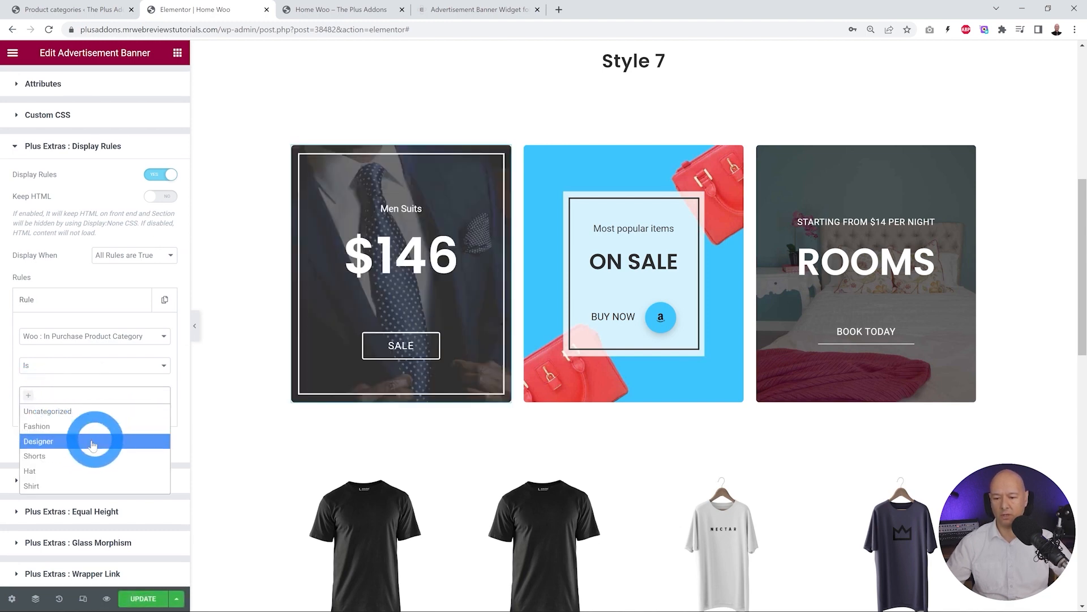
left_click(74, 474)
left_click(144, 596)
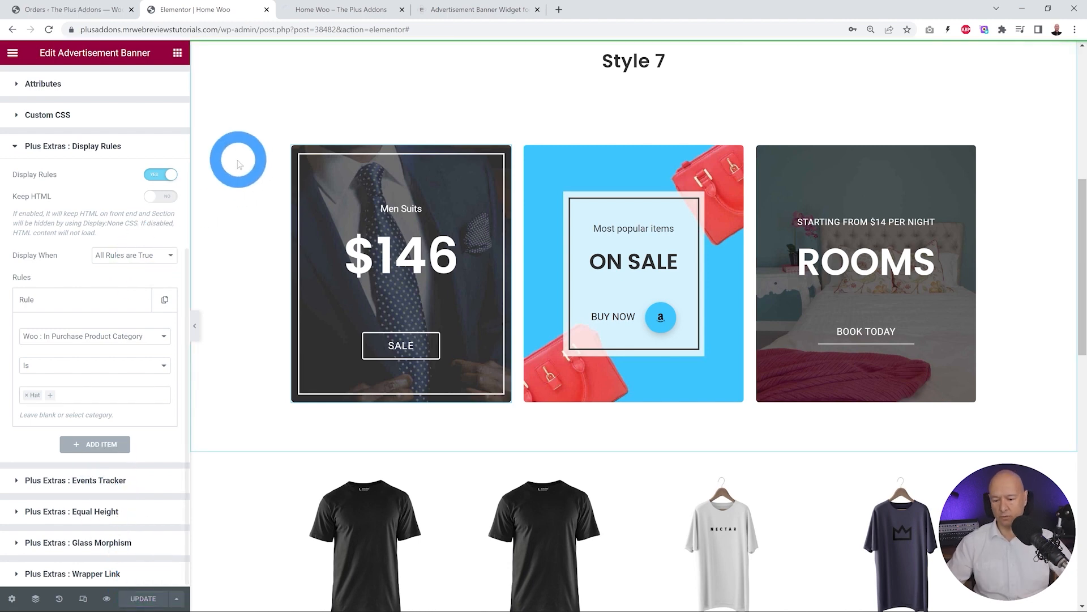
Step: Reload the Home Woo preview and examine the banner row and product grid under the Hat category rule
left_click(333, 17)
left_click(1028, 303)
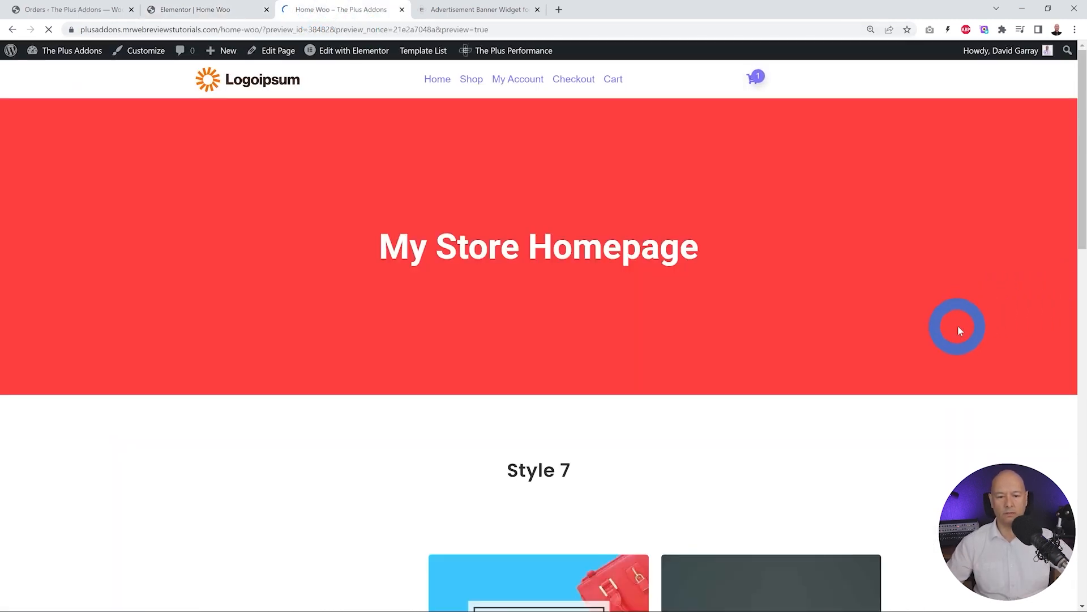
scroll(982, 322, "down", 10)
scroll(985, 324, "up", 2)
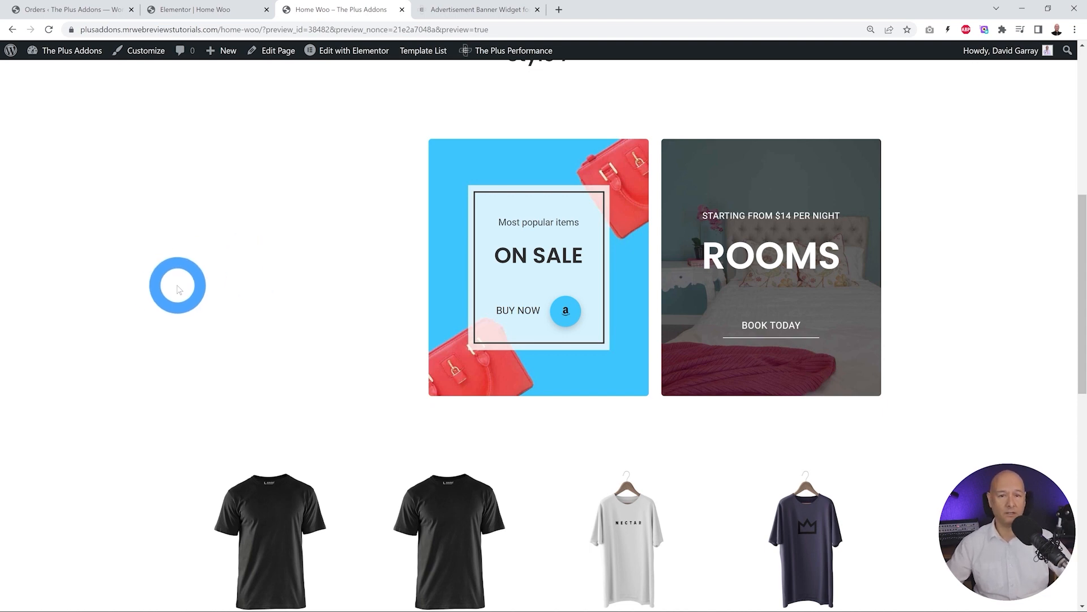
scroll(178, 286, "down", 6)
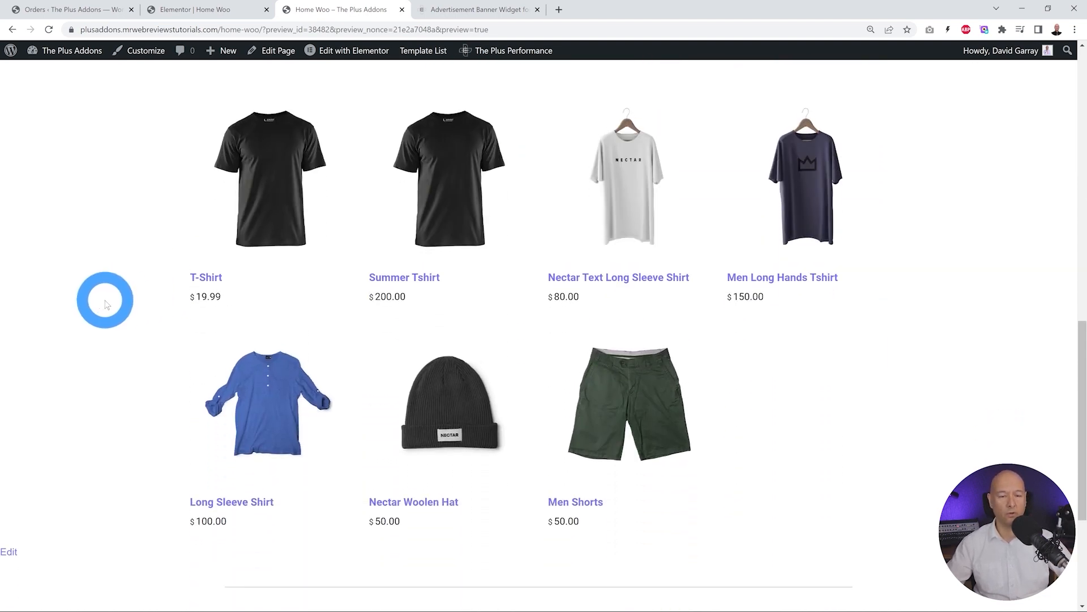
scroll(103, 299, "up", 2)
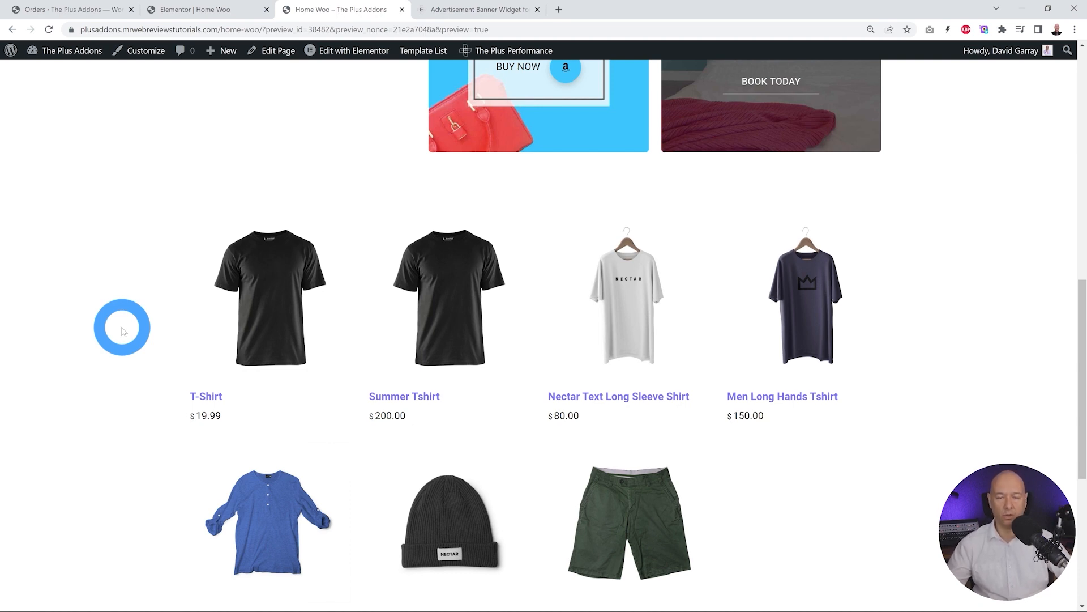
mouse_move(498, 529)
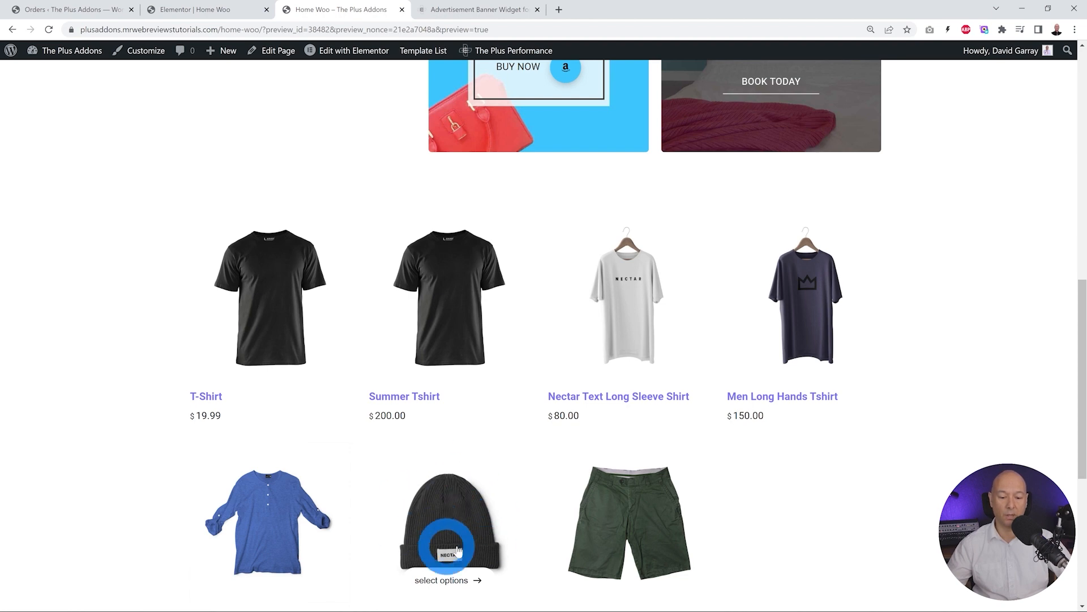
mouse_move(559, 347)
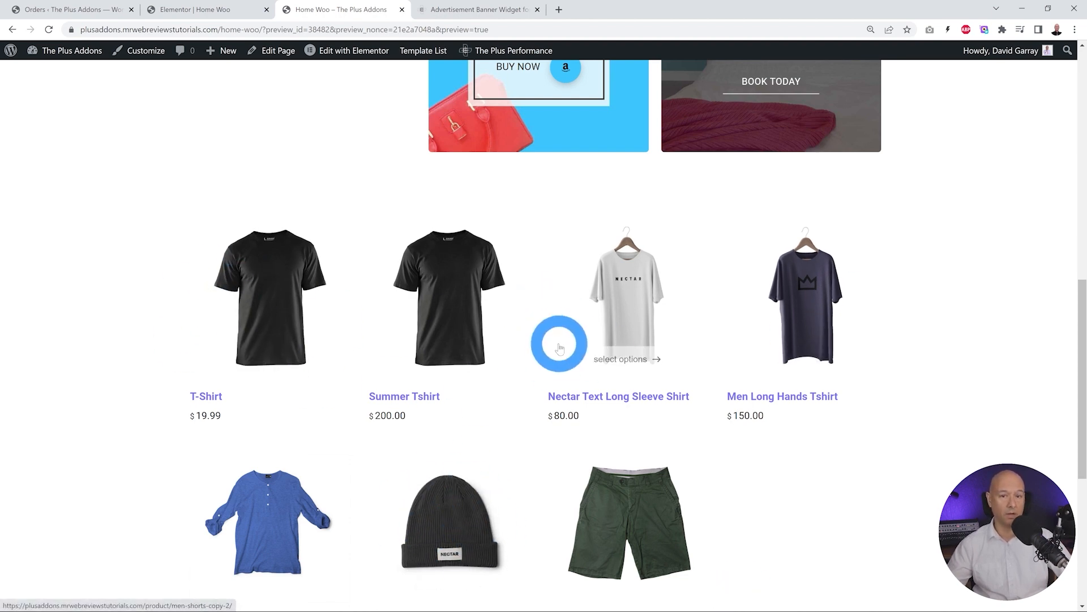
Step: Change the Men Suits banner's rule condition to Woo : Order(s) Placed
left_click(209, 9)
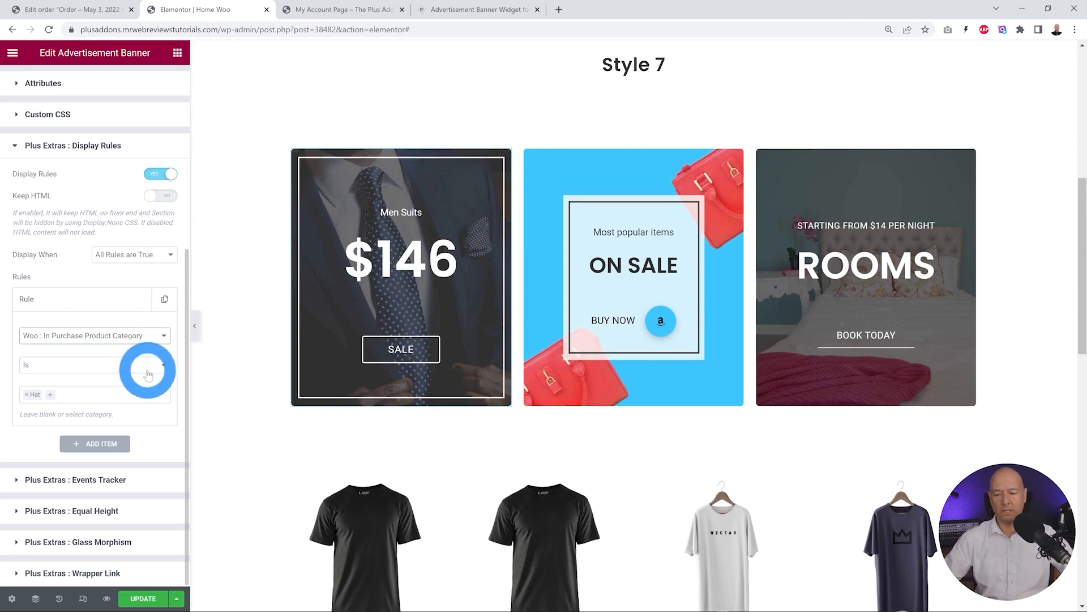
left_click(163, 335)
scroll(154, 456, "down", 2)
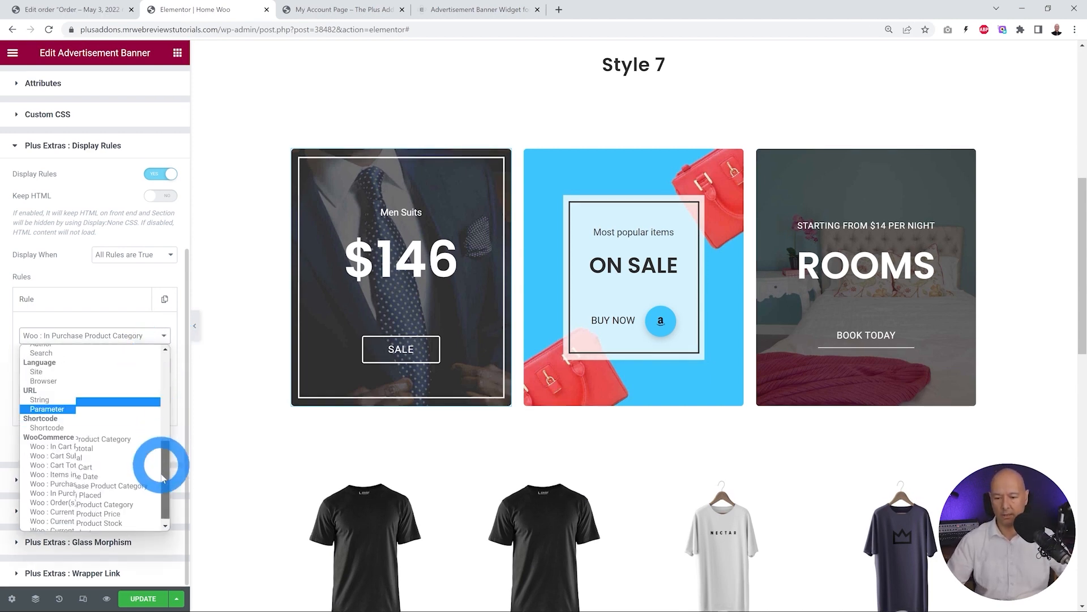
left_click(82, 490)
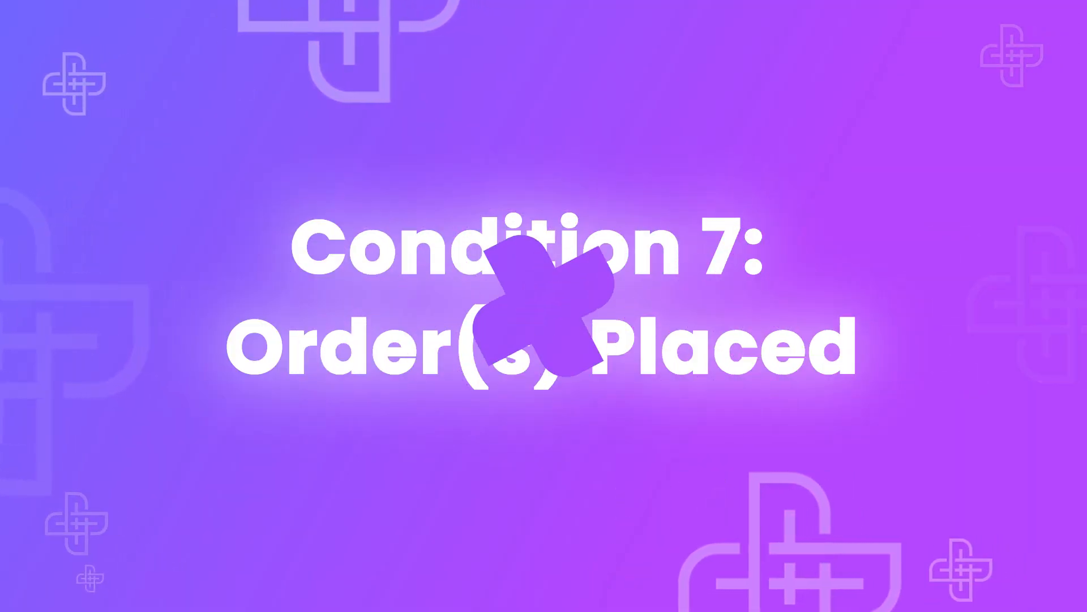
left_click(134, 403)
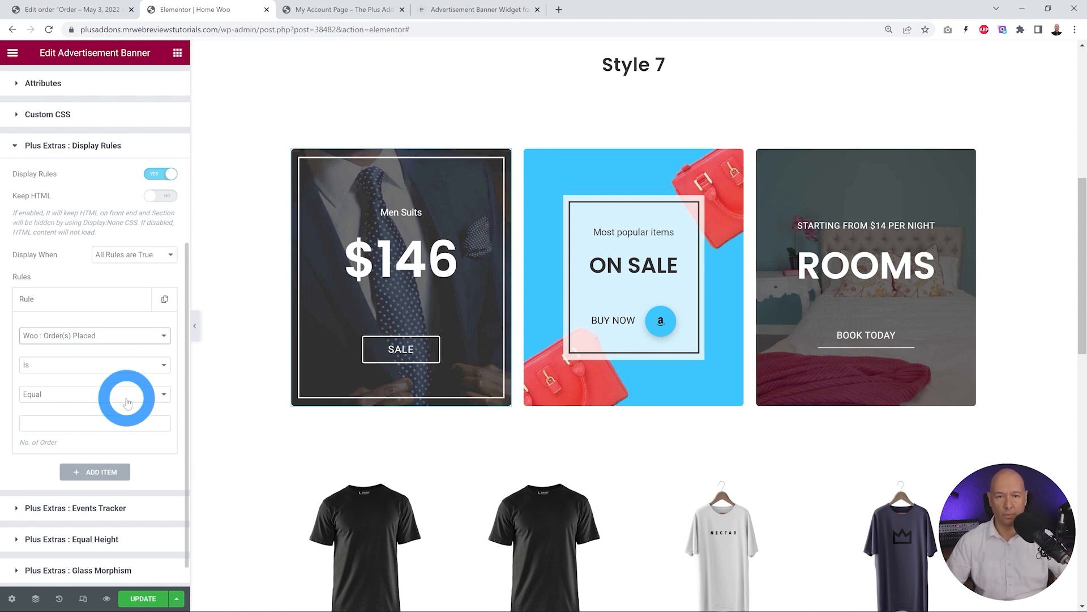
Step: Review the order list in My Account and the Order(s) Placed rule's Is/Not and Equal/Equal or Higher options
left_click(340, 10)
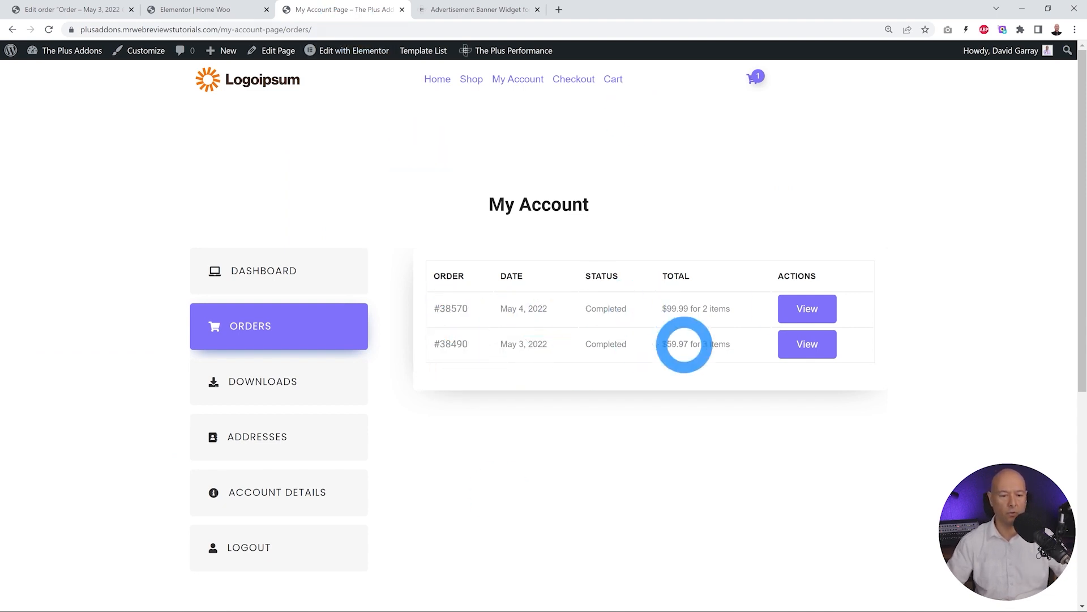
left_click(201, 12)
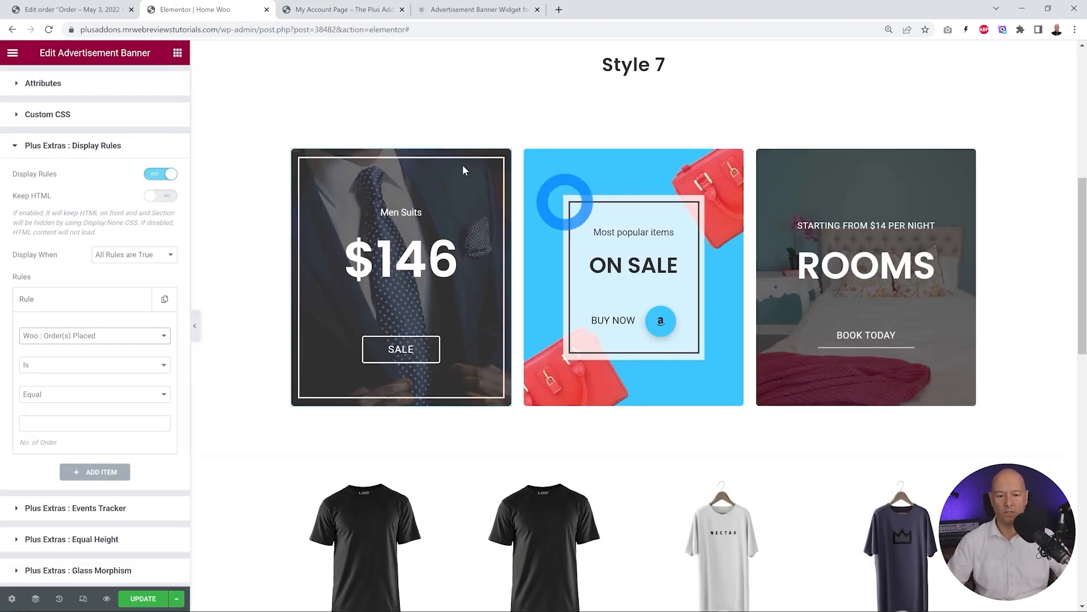
left_click(165, 365)
left_click(164, 368)
left_click(161, 394)
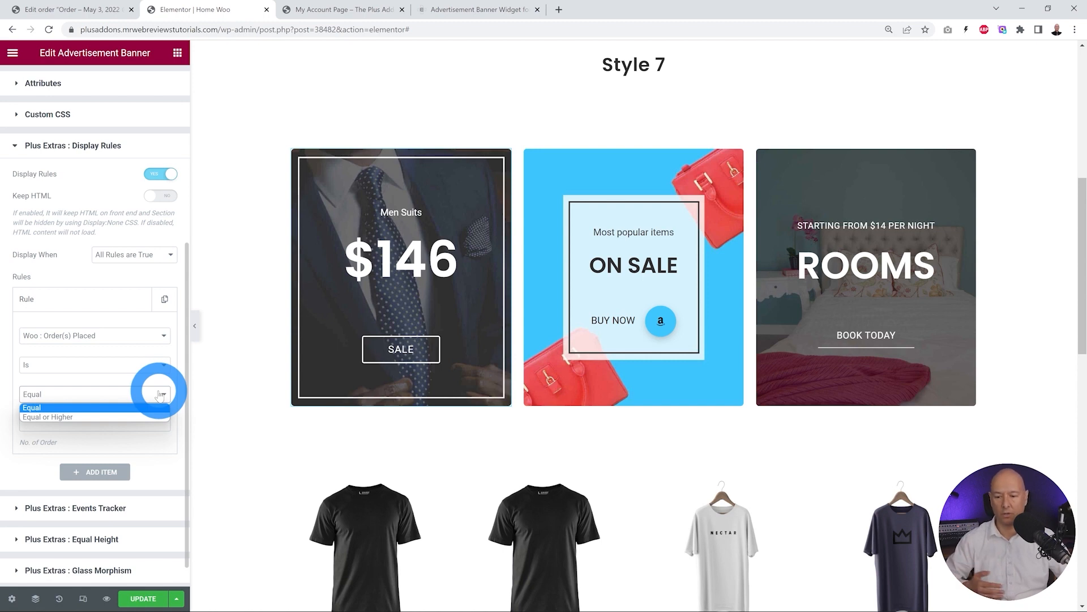
left_click(160, 395)
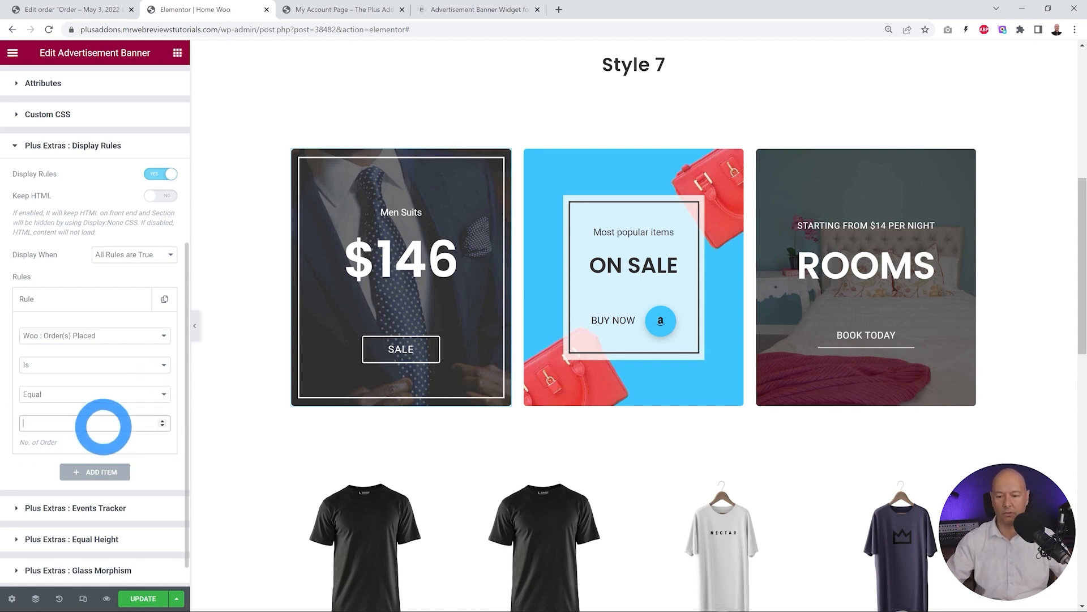
left_click(331, 11)
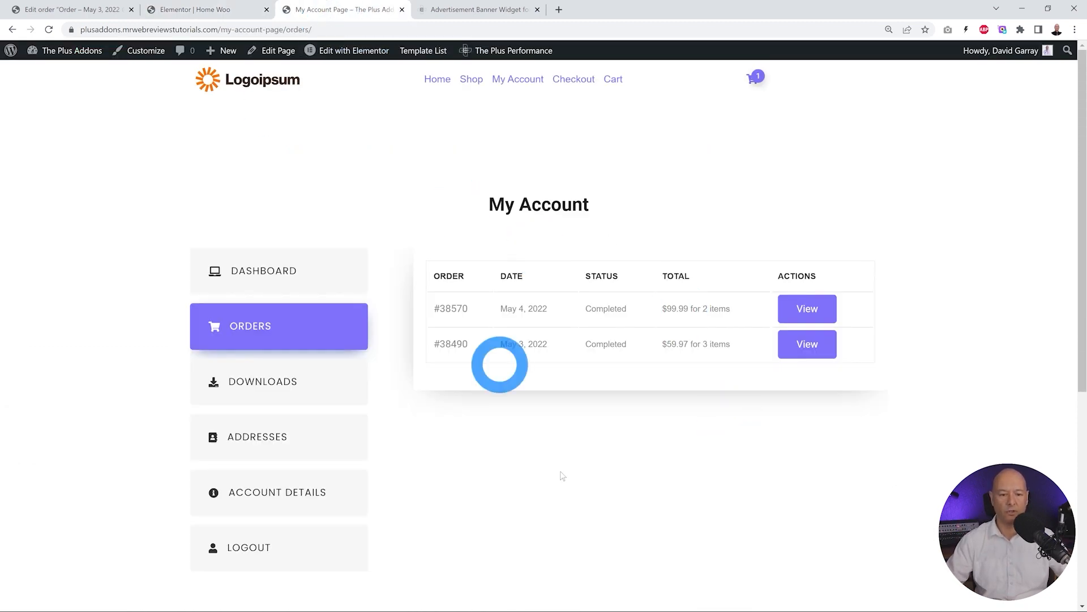
Step: Set the Order(s) Placed rule's number of orders to 2 and update the page
left_click(207, 8)
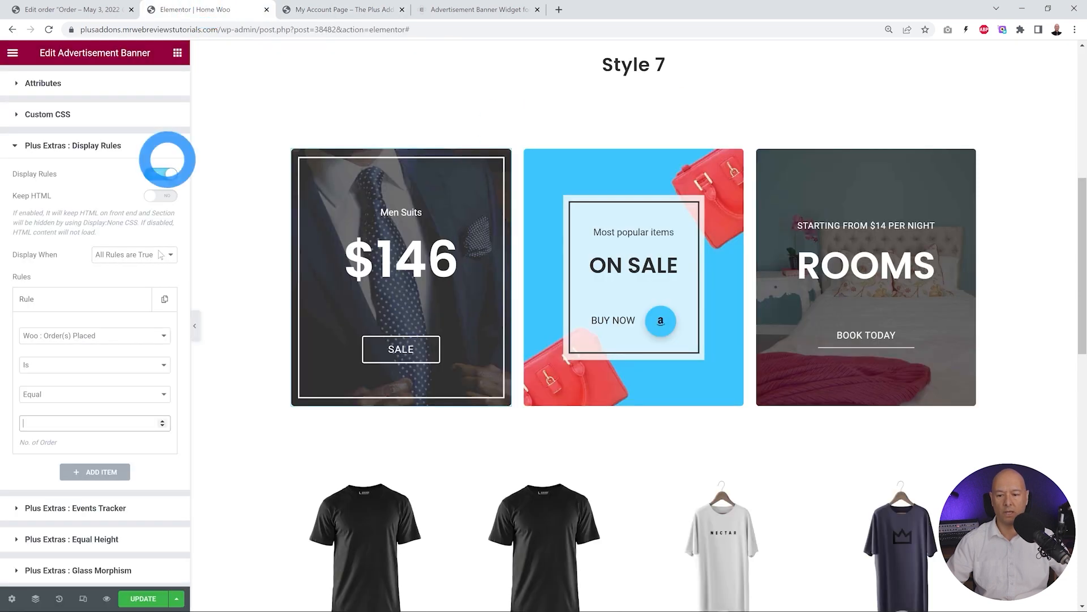
left_click(97, 422)
type("2")
left_click(143, 598)
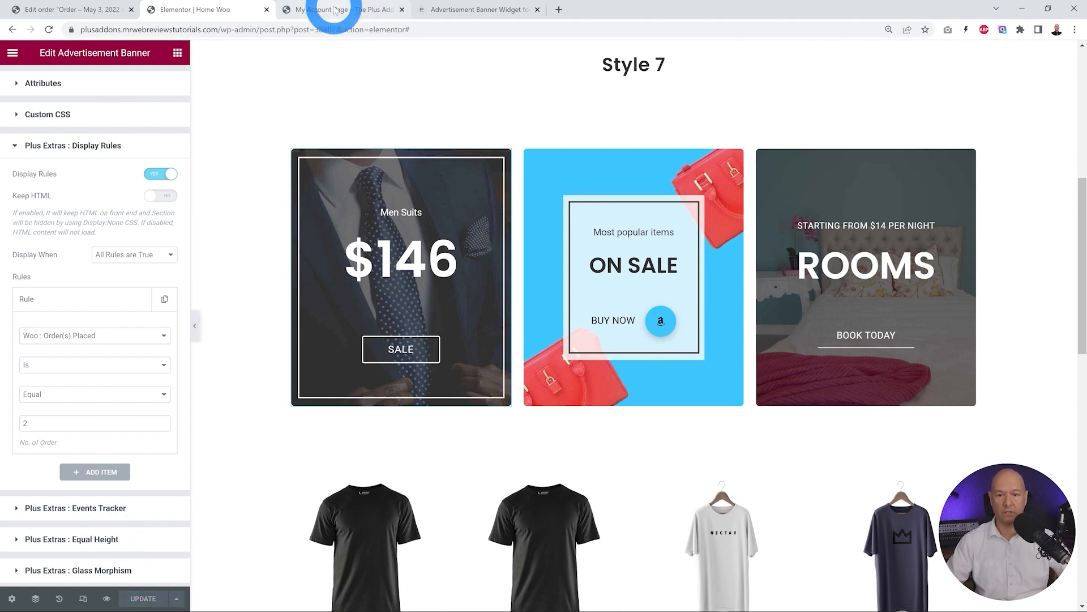
Step: Open the store's Home page and examine the banner row under the rule of 2 orders placed
left_click(331, 11)
left_click(442, 83)
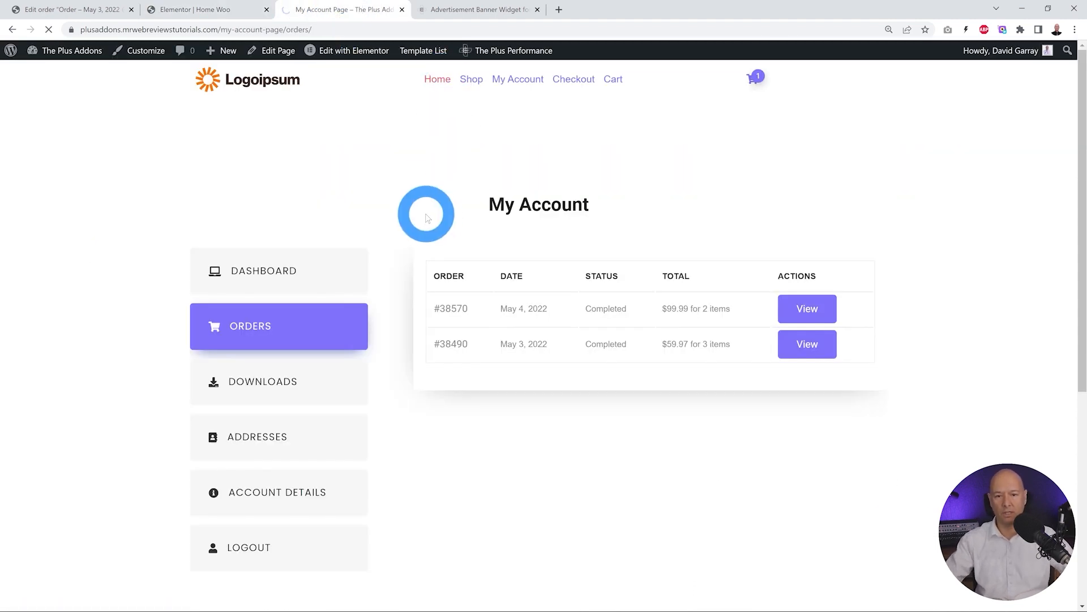
scroll(594, 289, "down", 7)
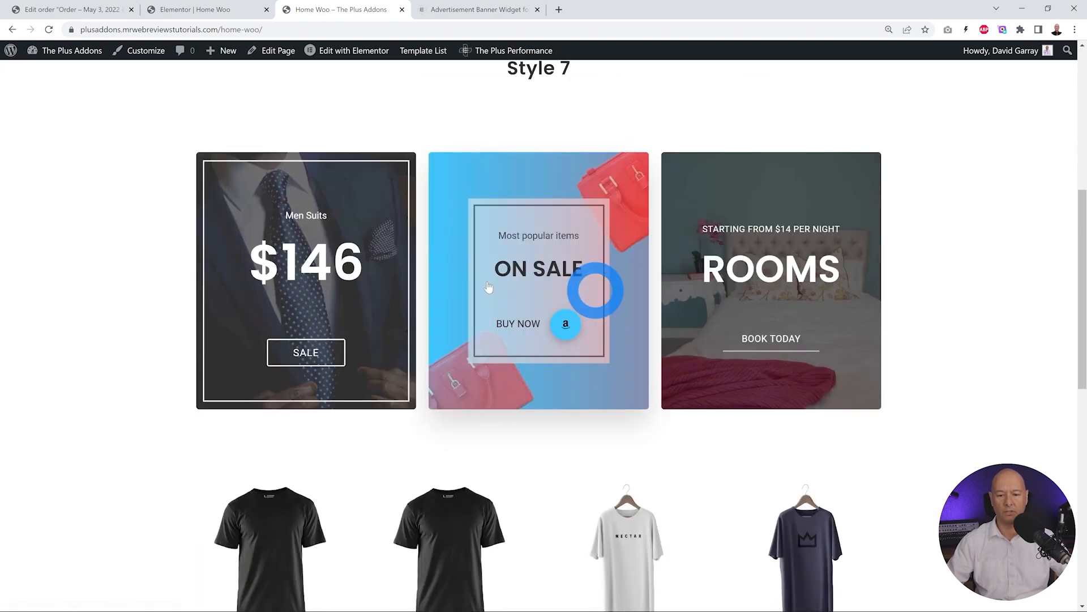
scroll(488, 287, "down", 4)
scroll(376, 306, "up", 4)
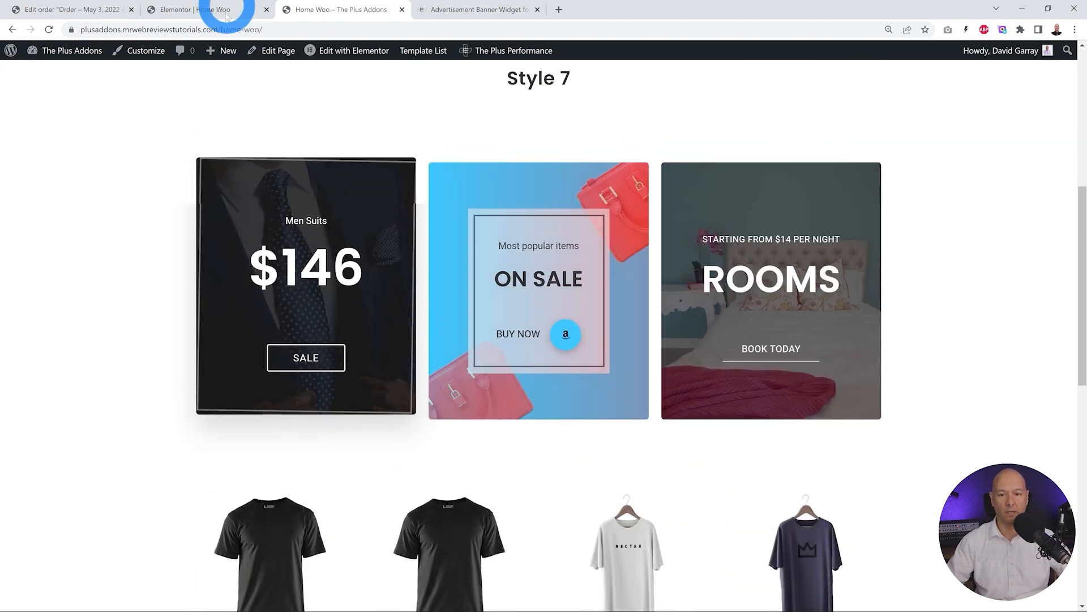
Step: Set the Order(s) Placed rule's number of orders to 3 and update the page
left_click(227, 15)
left_click(162, 424)
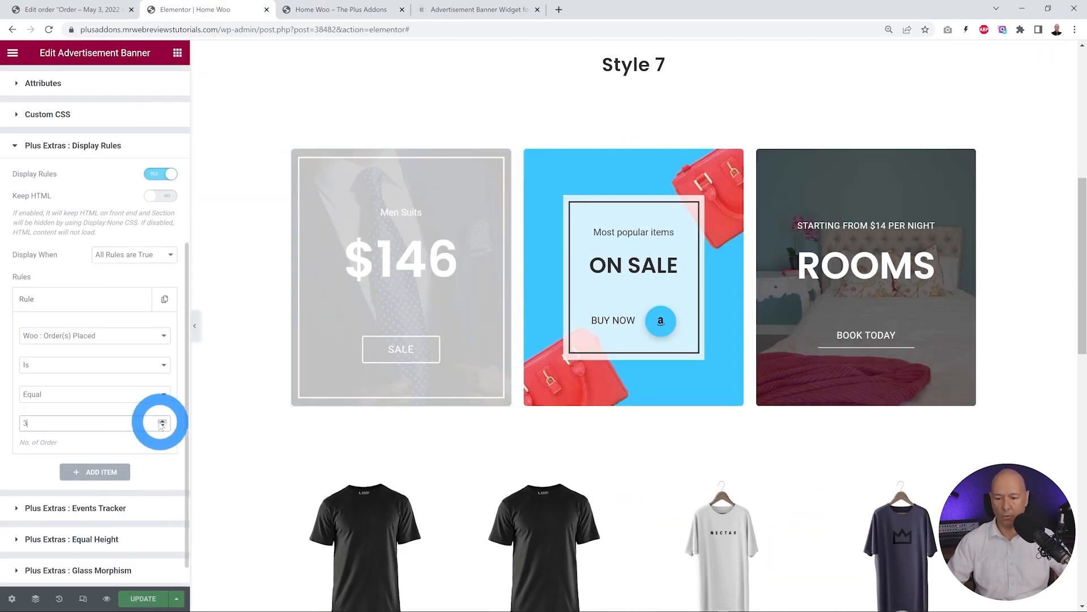
left_click(143, 598)
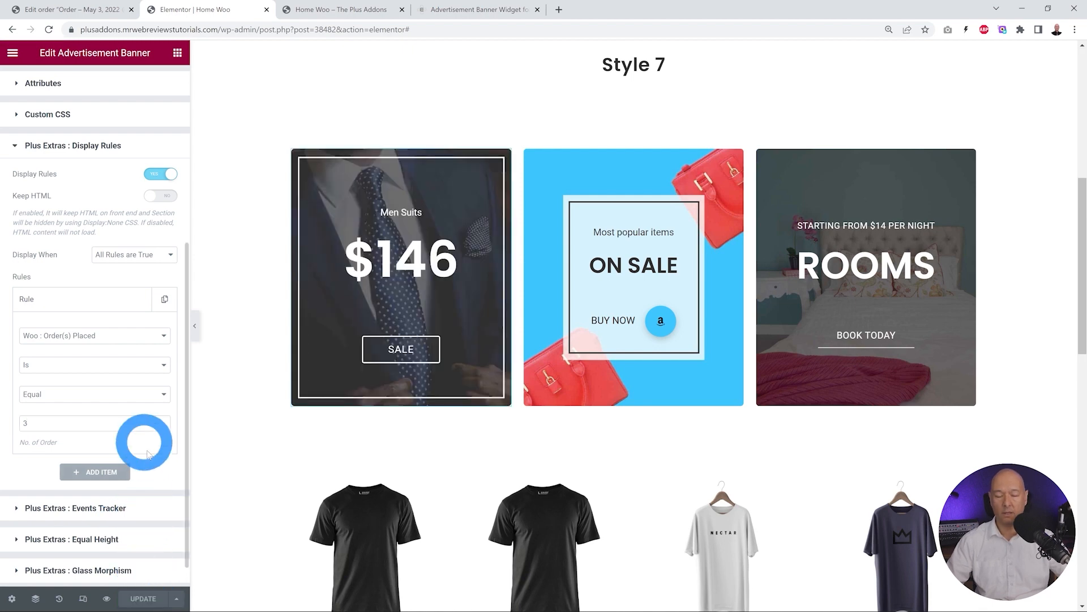
Step: Reload the Home Woo preview and examine the banner row under the rule of 3 orders placed
left_click(329, 9)
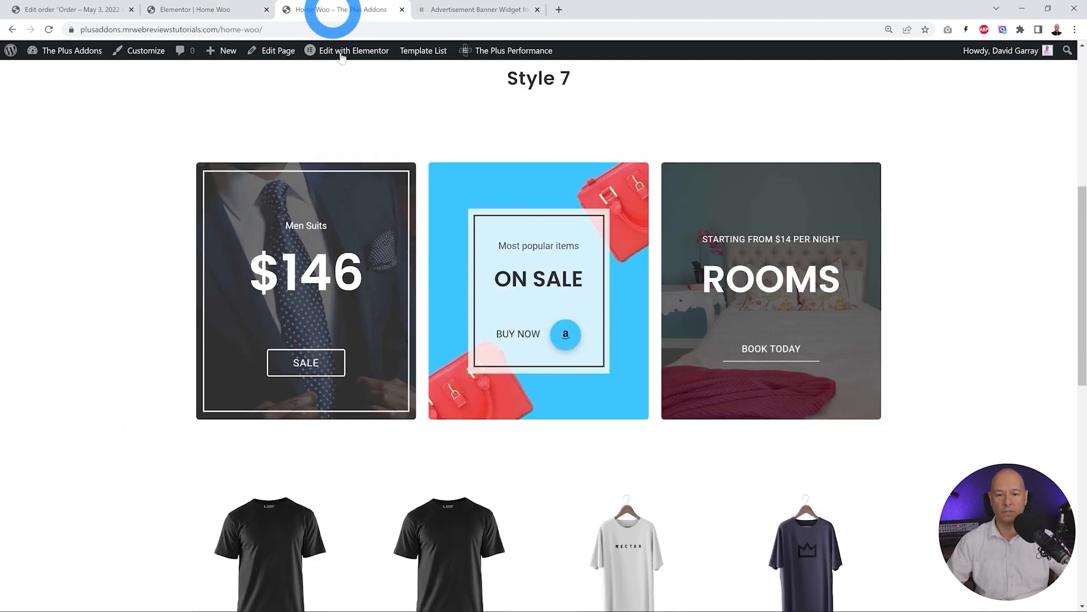
key("F5")
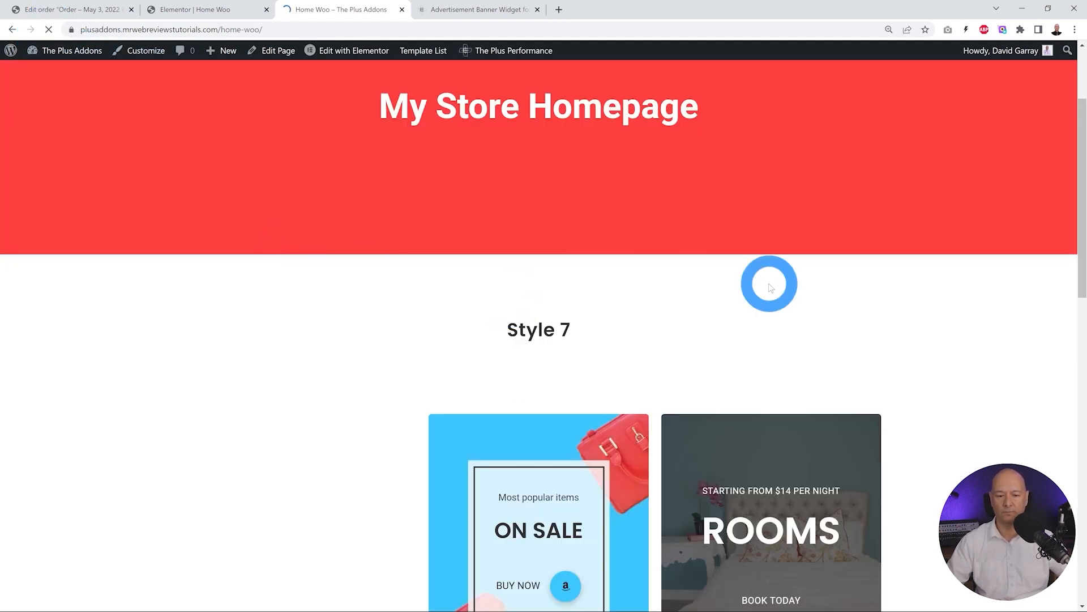
scroll(885, 303, "down", 4)
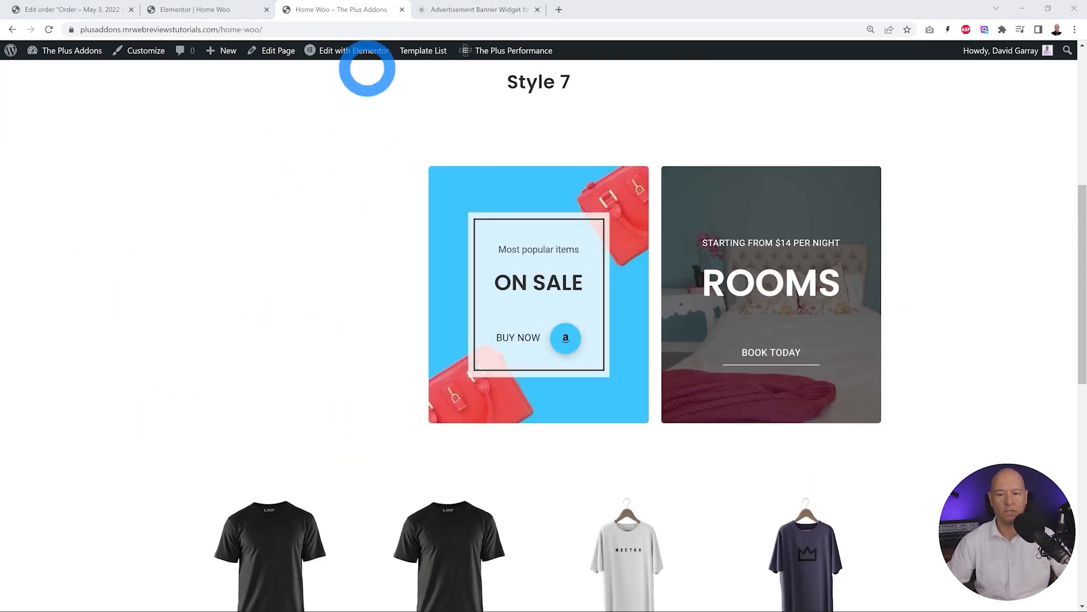
Step: Change the Men Suits banner's rule condition to Woo : Cart Product, Is, with the product Nectar Text Long Sleeve Shirt
left_click(205, 10)
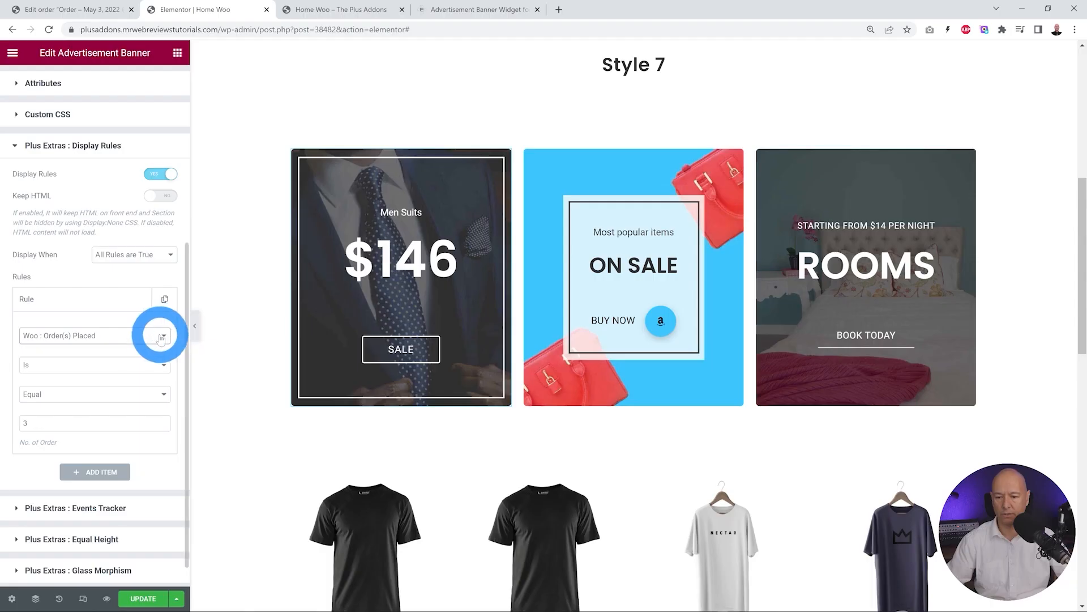
left_click(158, 334)
scroll(158, 431, "down", 5)
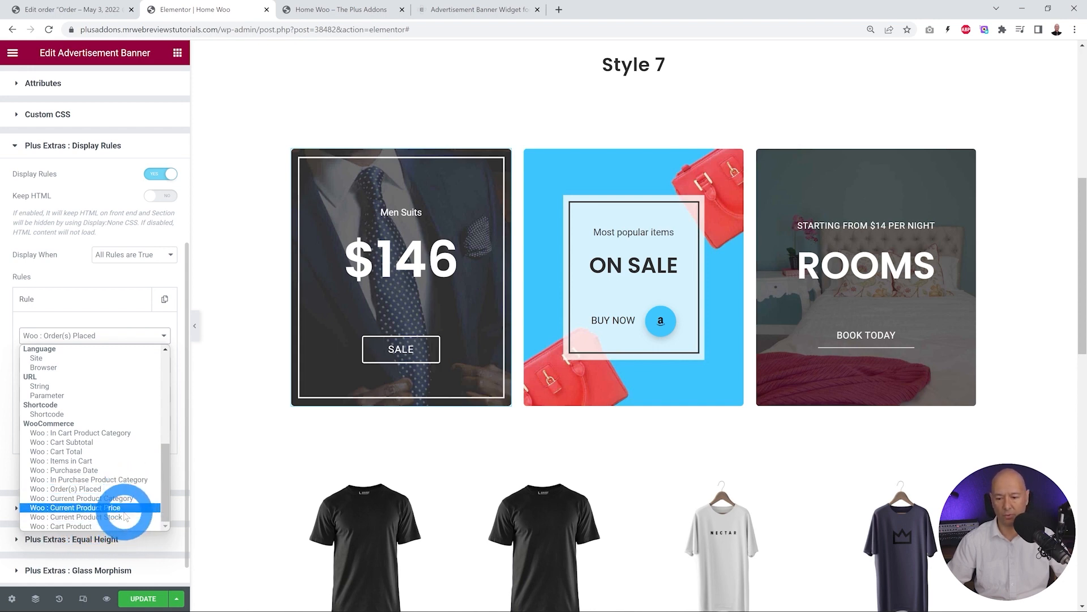
left_click(74, 529)
left_click(164, 367)
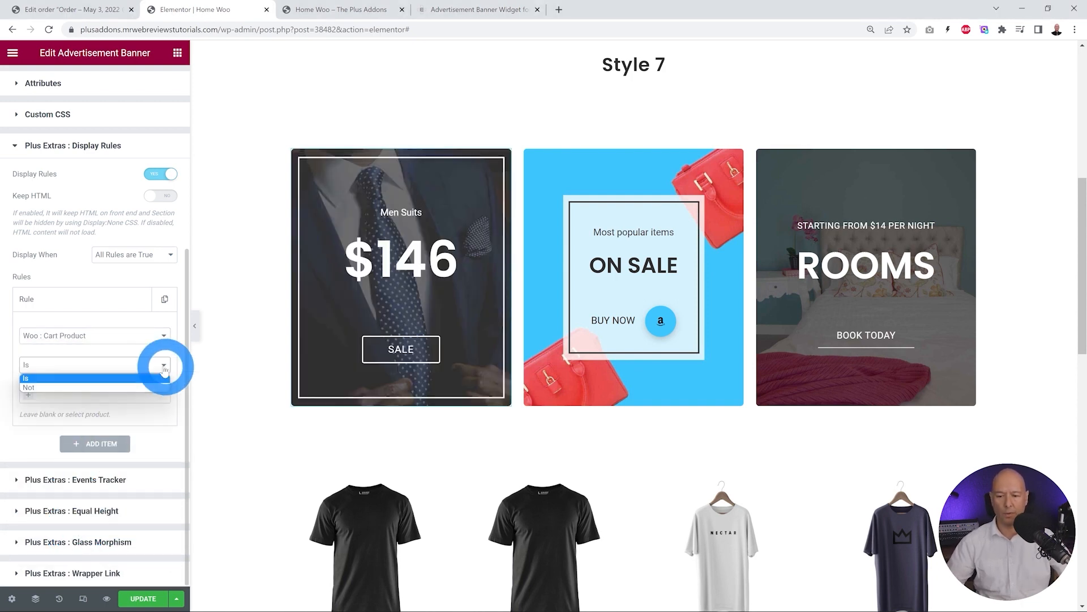
left_click(164, 368)
left_click(46, 395)
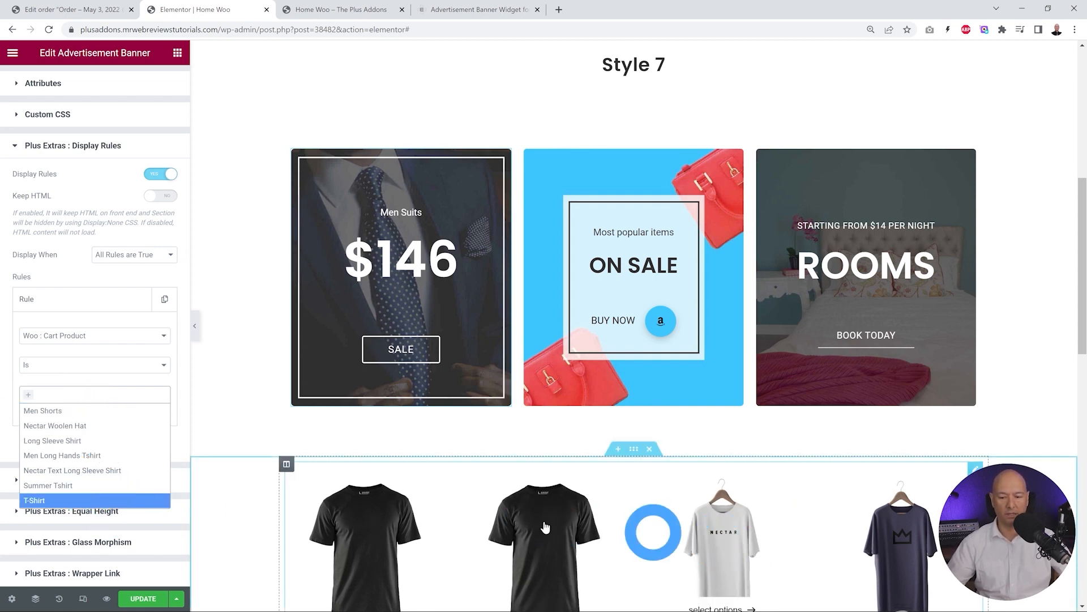
left_click(89, 470)
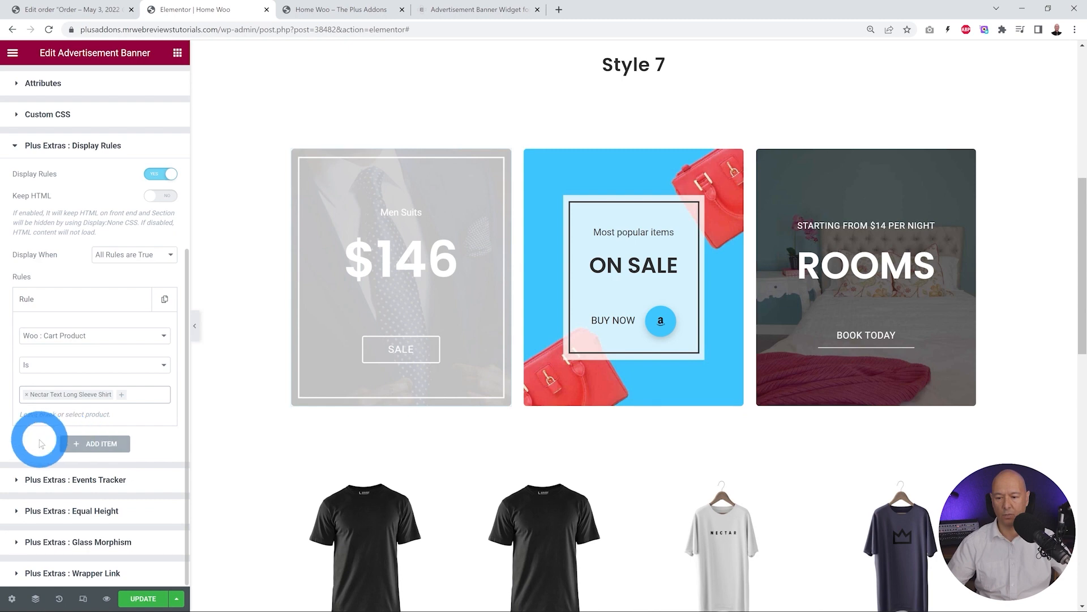
left_click(164, 336)
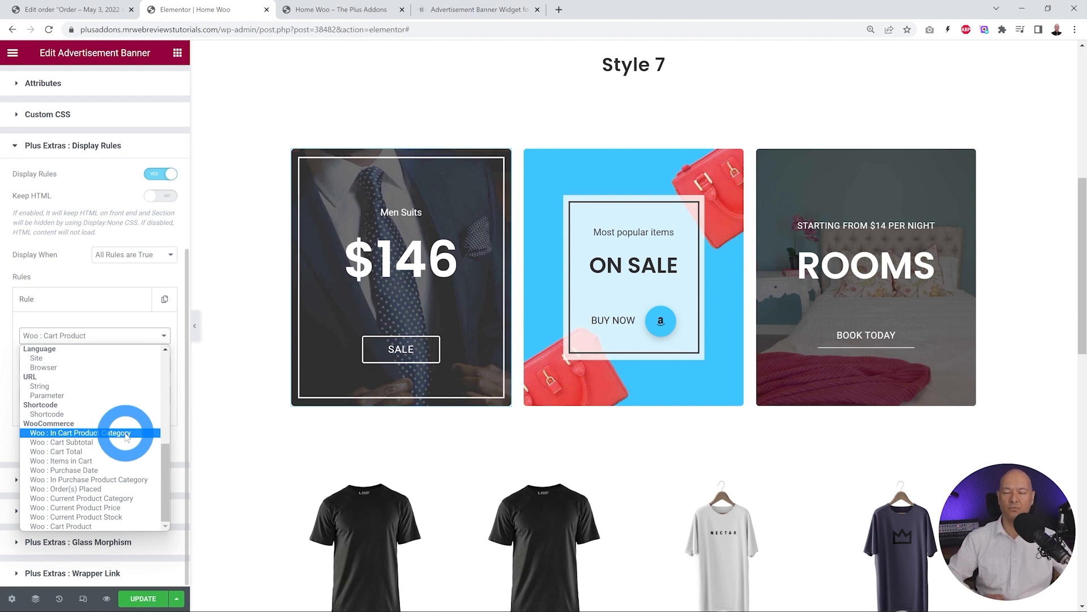
left_click(120, 525)
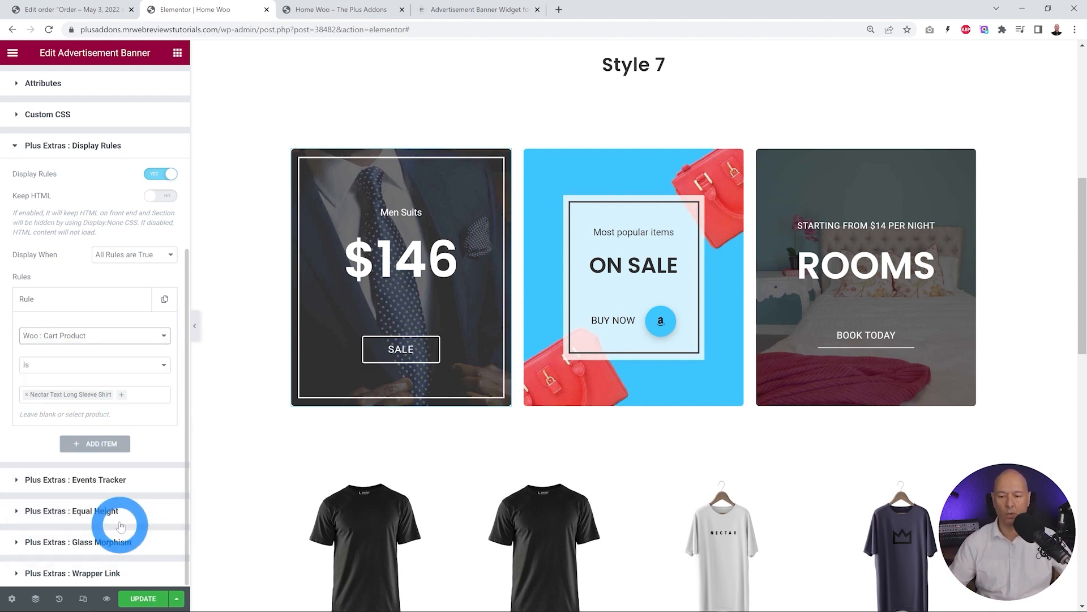
left_click(117, 384)
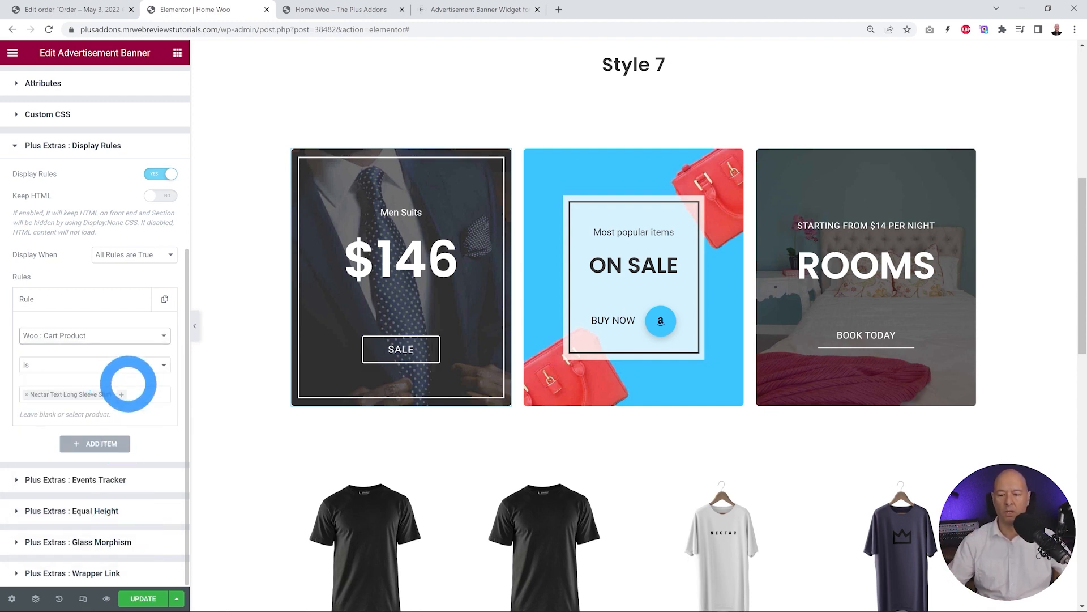
left_click(158, 350)
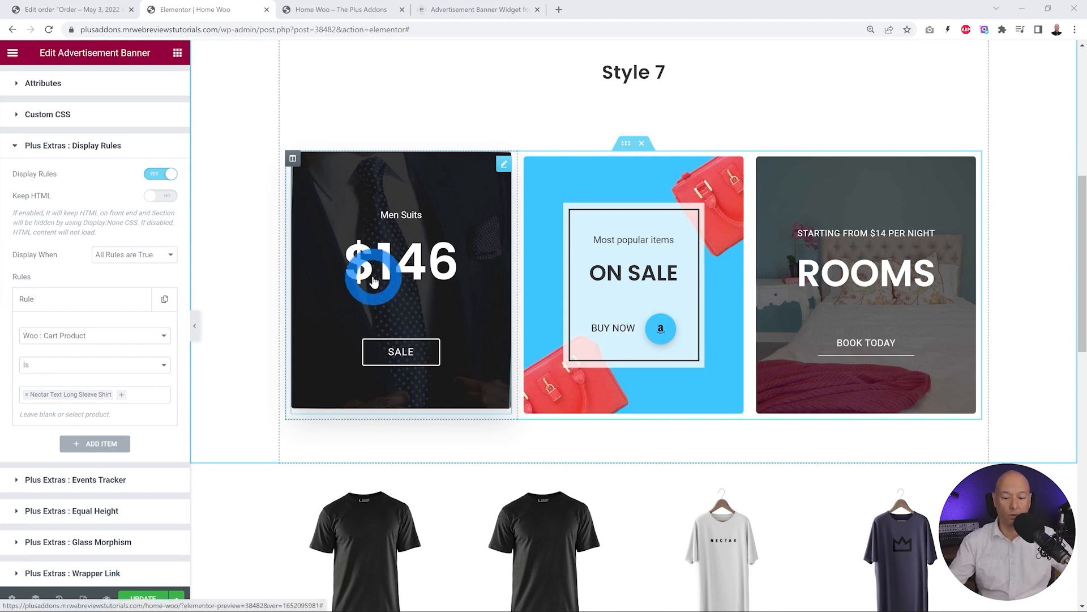
Step: Update the page with the Cart Product rule and check the banner row on the Home Woo preview
left_click(153, 598)
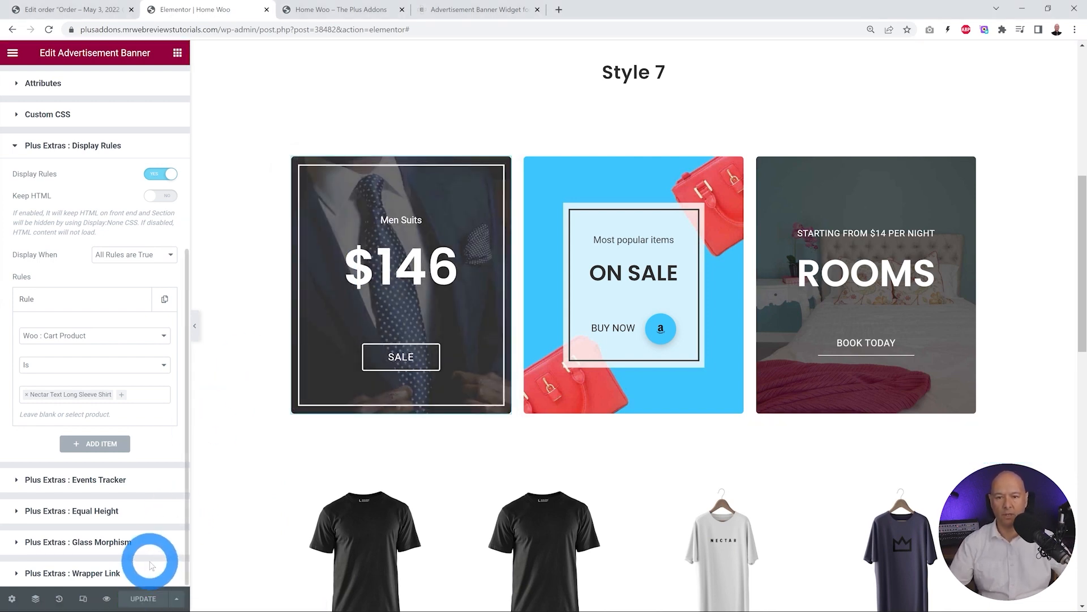
left_click(335, 17)
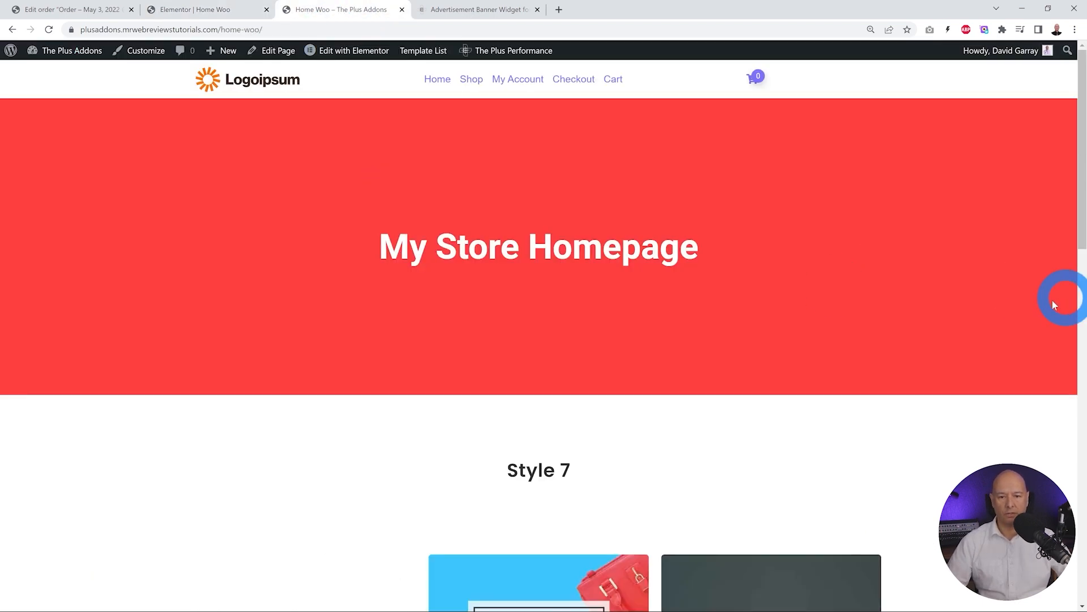
scroll(1037, 301, "down", 6)
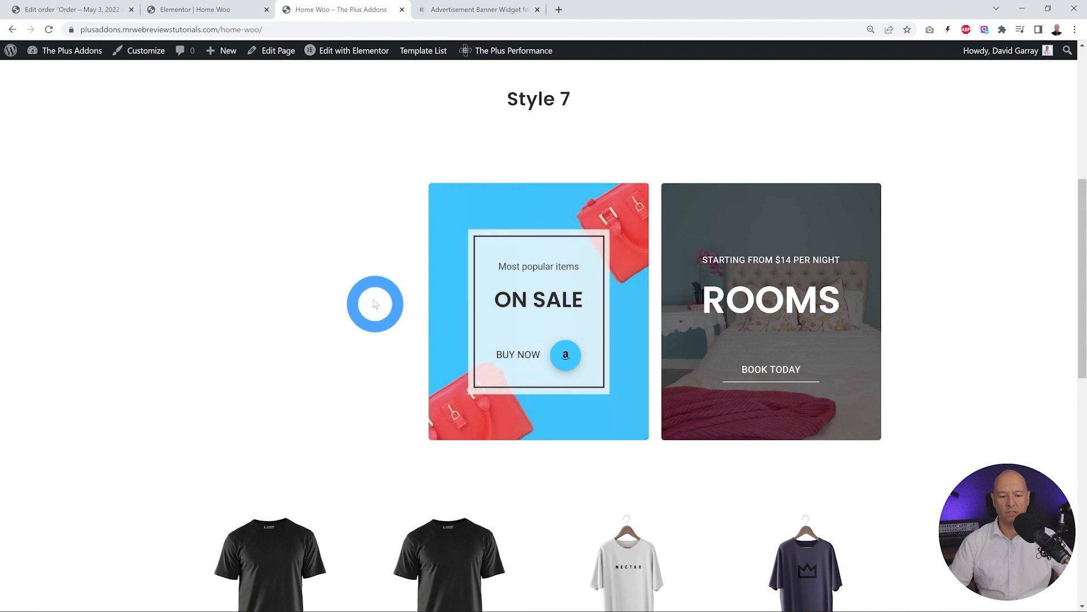
Step: Open the Nectar Text Long Sleeve Shirt product, choose size S and the red colour, and add it to the cart
scroll(363, 288, "down", 4)
left_click(629, 362)
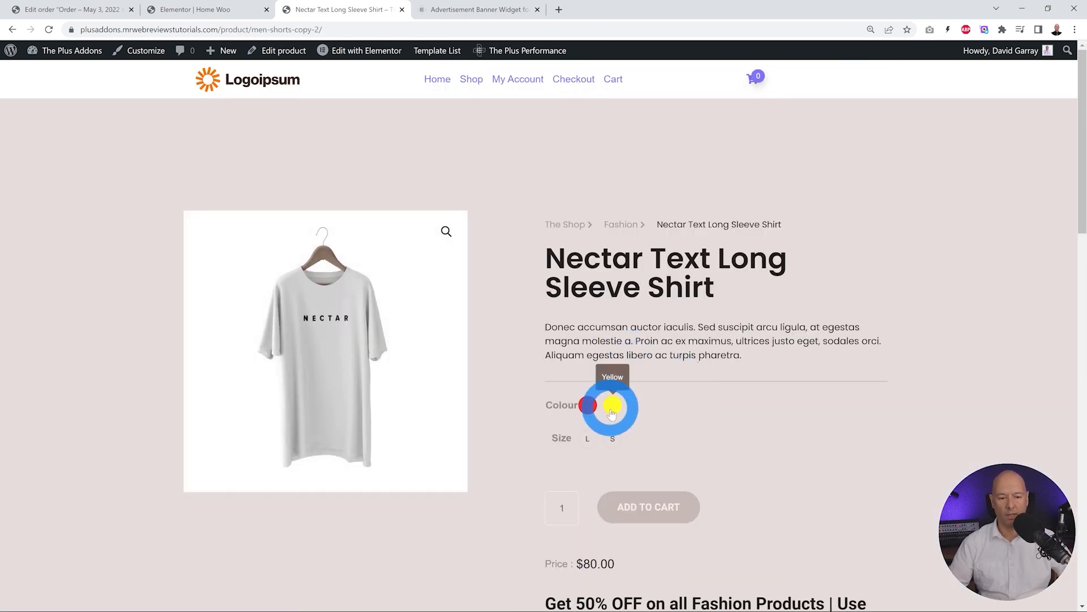
left_click(593, 440)
left_click(611, 439)
left_click(730, 401)
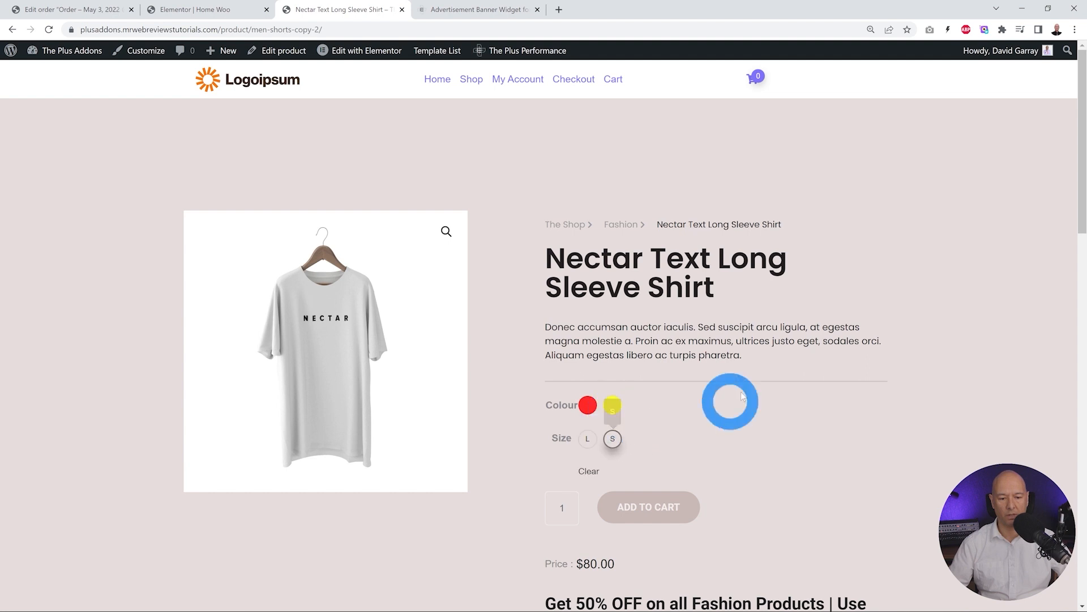
left_click(588, 405)
left_click(654, 509)
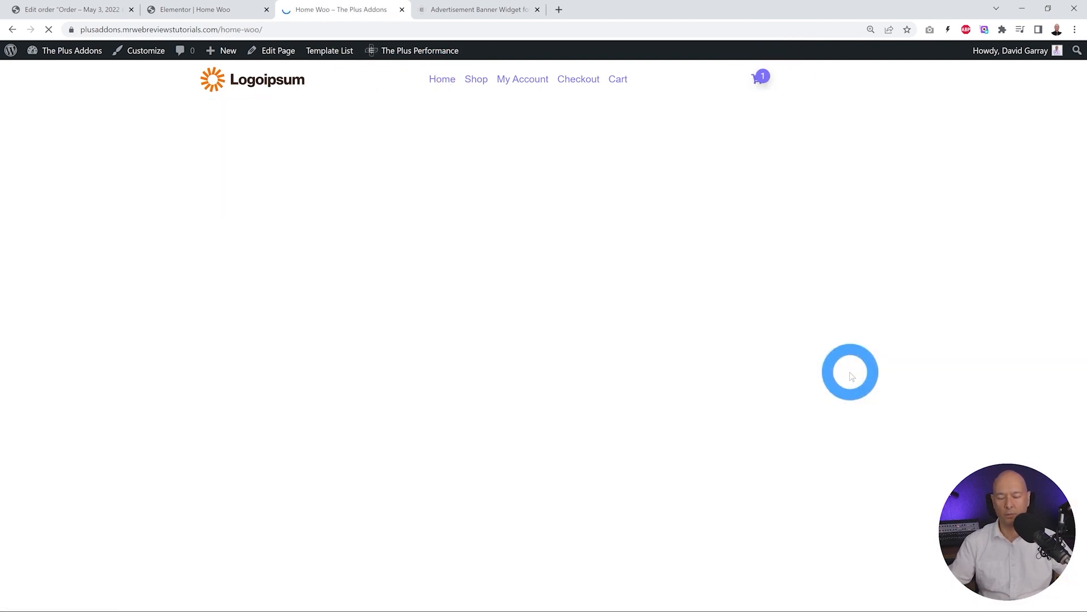
Step: Examine the Home Woo banner row with the shirt in the cart and review the banner rule's WooCommerce conditions
scroll(926, 368, "down", 3)
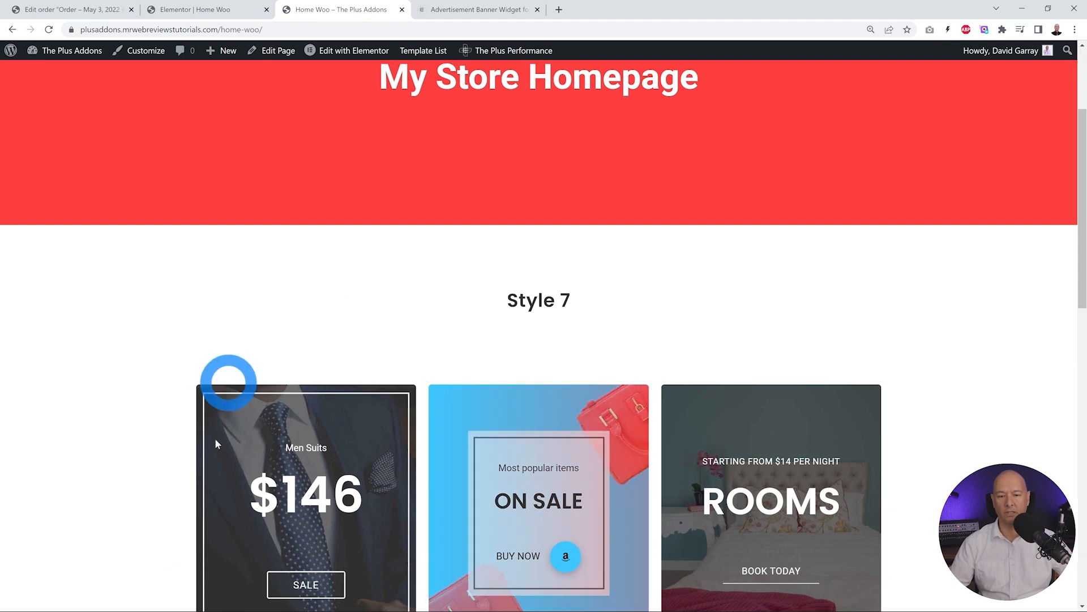
scroll(185, 290, "down", 1)
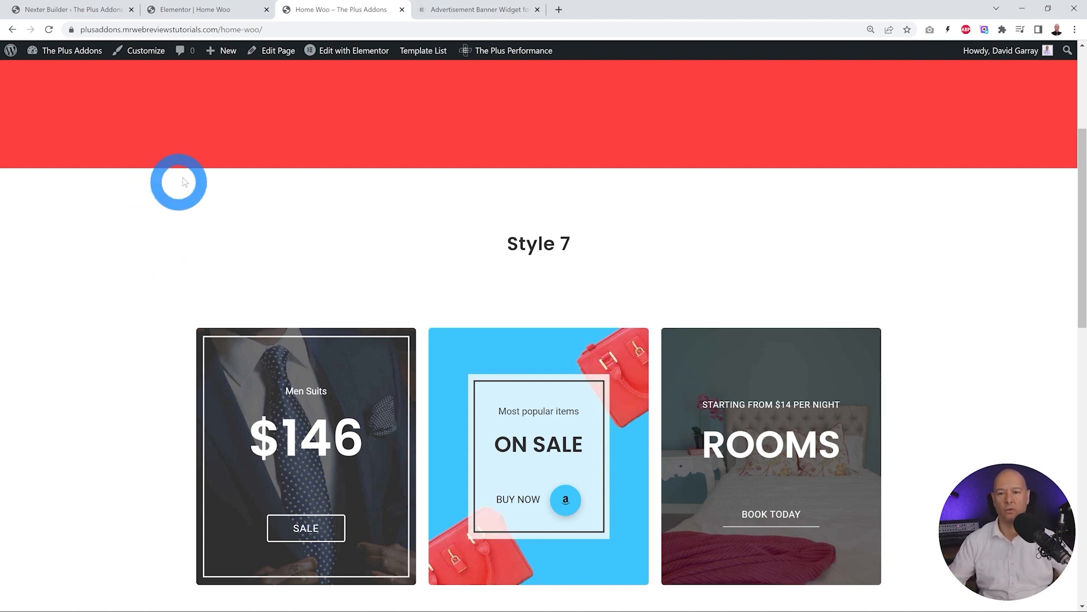
left_click(215, 10)
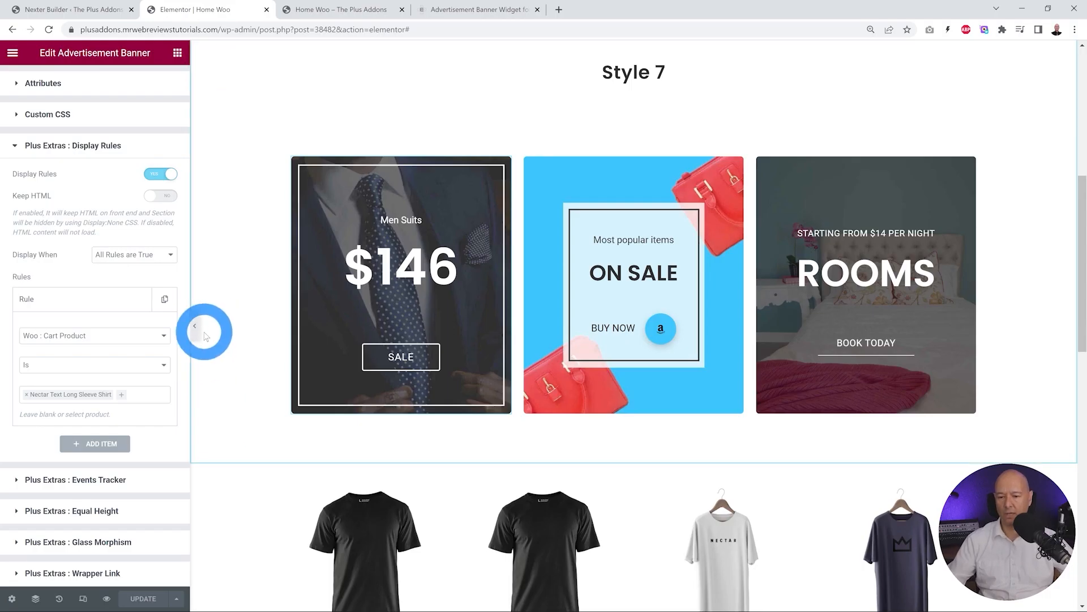
left_click(163, 336)
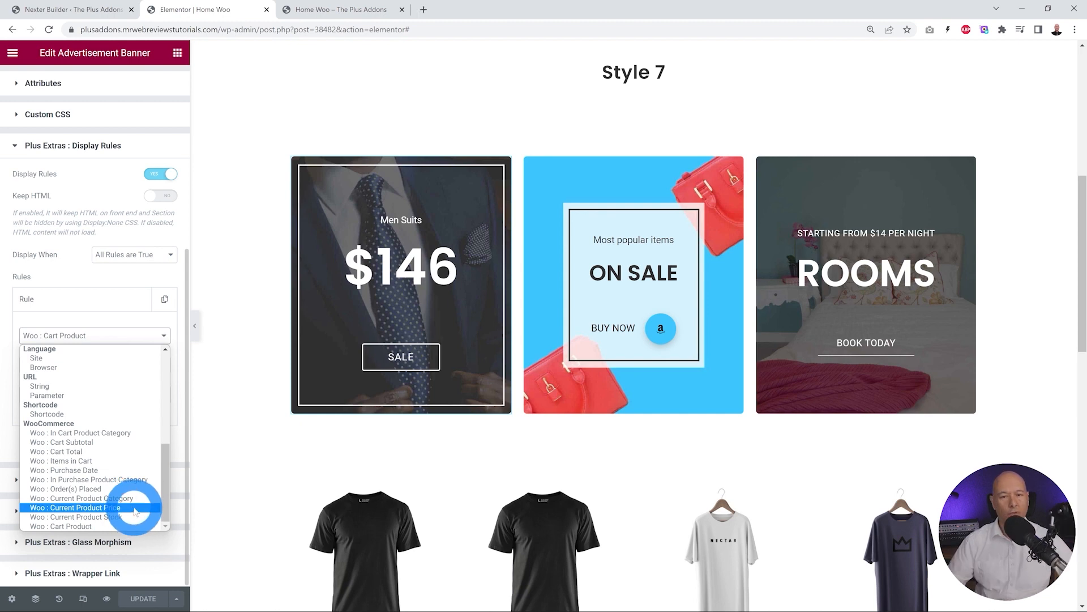
Step: Open the Woocommerce Single Page template from Nexter Builder for editing in Elementor
left_click(91, 9)
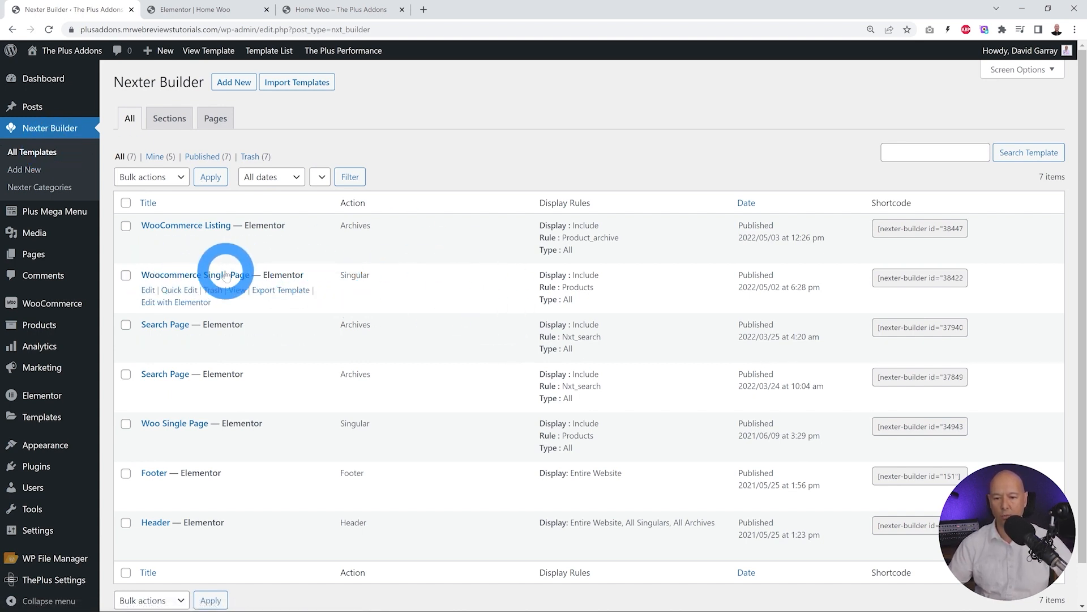
left_click(171, 306)
left_click(269, 313)
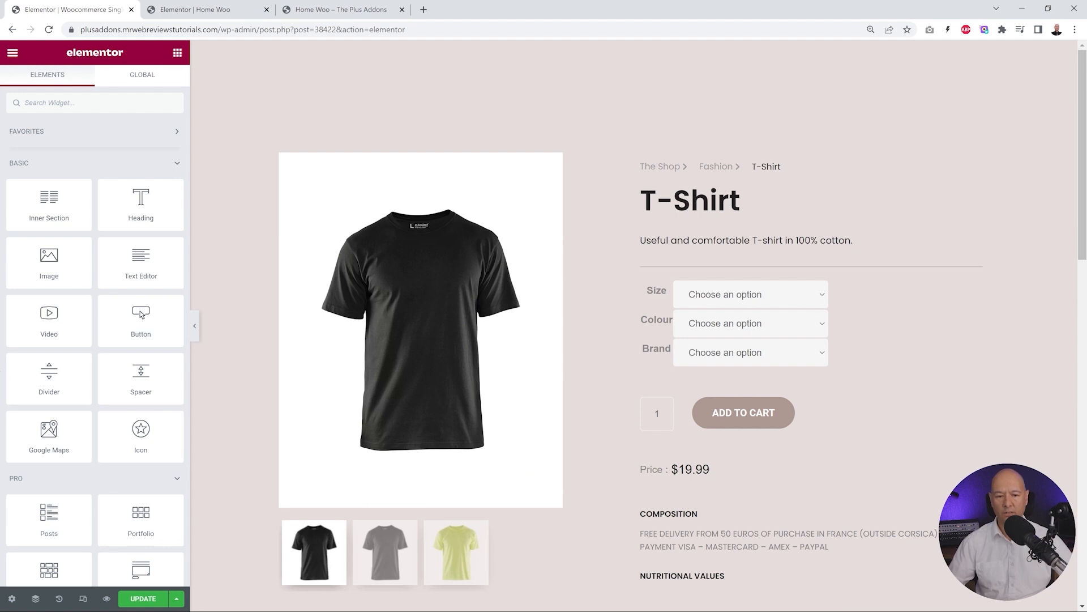
left_click(90, 244)
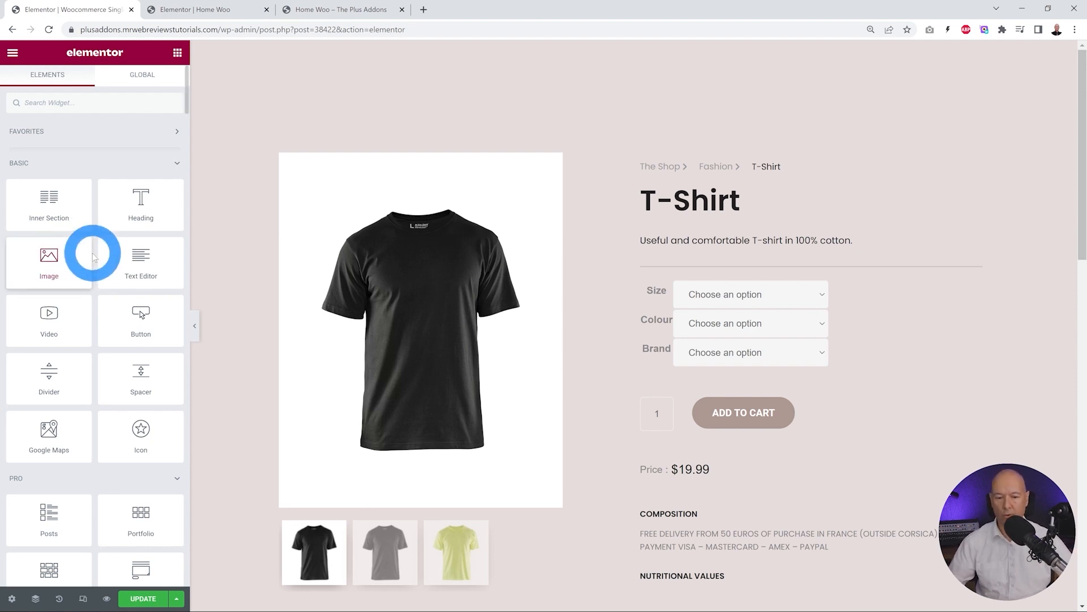
left_click(1034, 322)
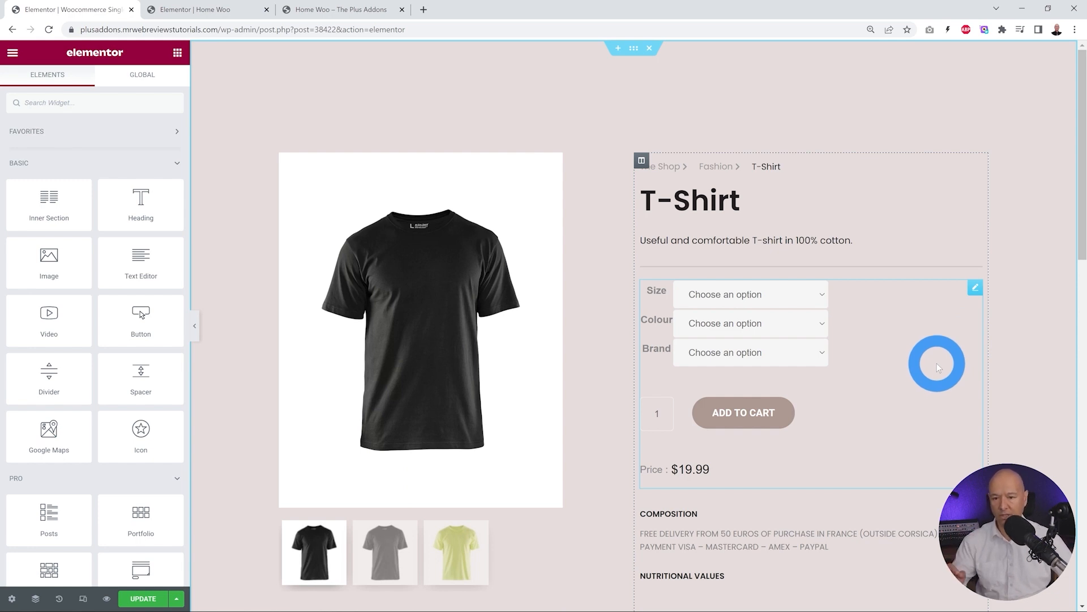
Step: Add a heading below the product price reading "Get 50% OFF on all Fashion Products | Use code FASHION50"
left_click_drag(147, 210, 798, 445)
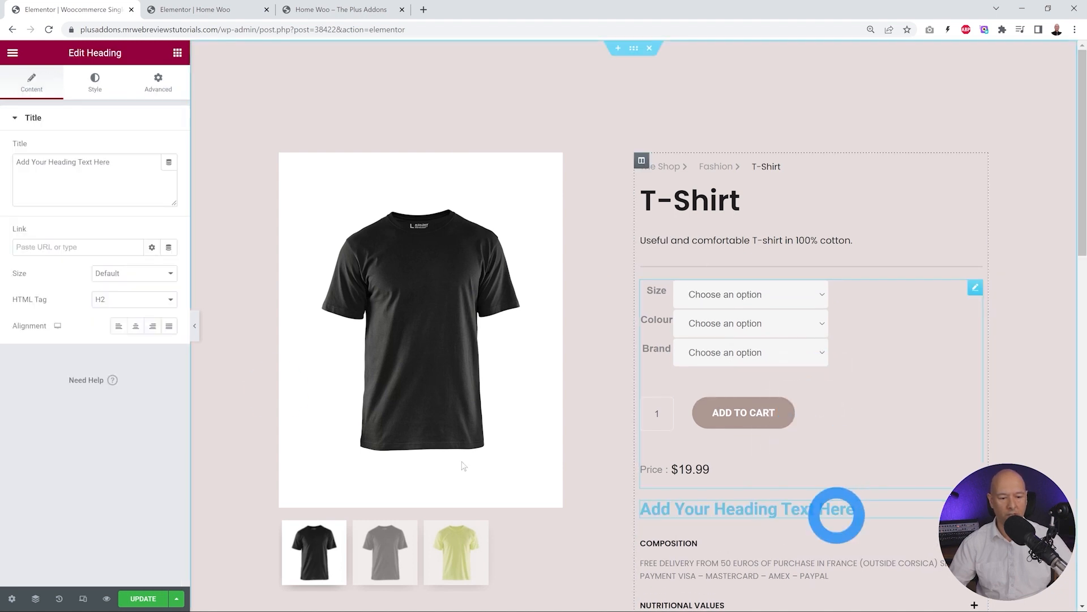
left_click_drag(109, 182, 15, 173)
type("Get 50% OFF on all Fashion Products | Use code FASHION50")
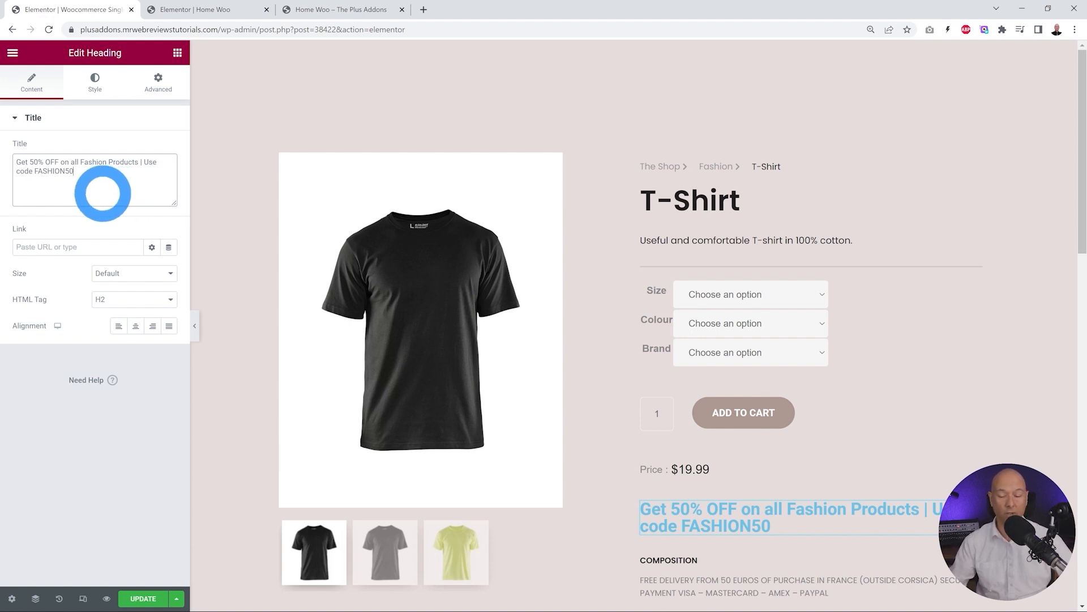
Step: Set the promotional heading's text color to dark grey #2D2D2D
left_click(95, 82)
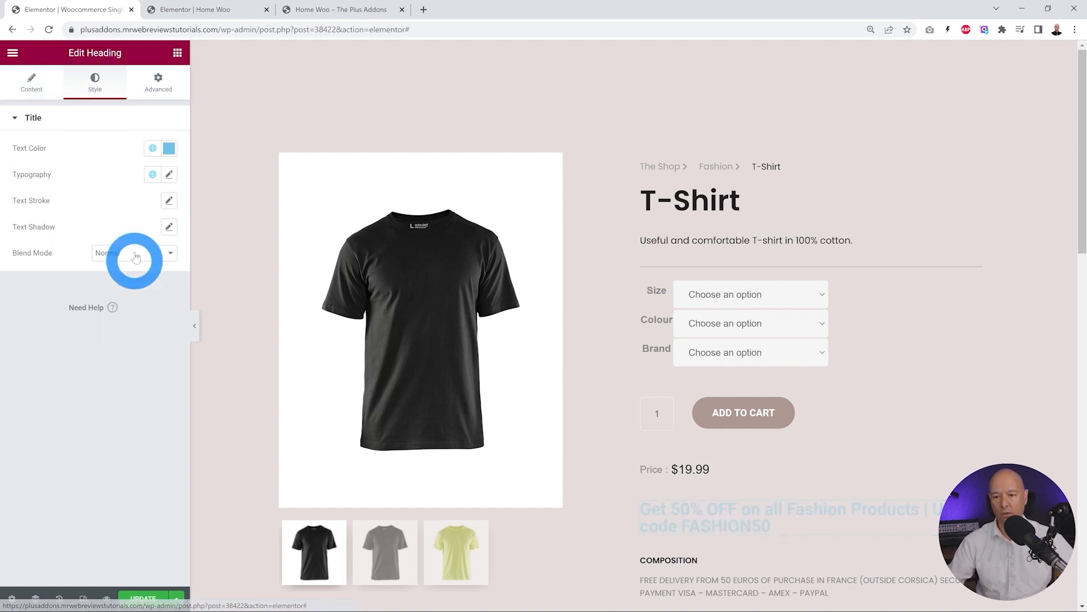
left_click(169, 148)
left_click_drag(62, 275, 20, 287)
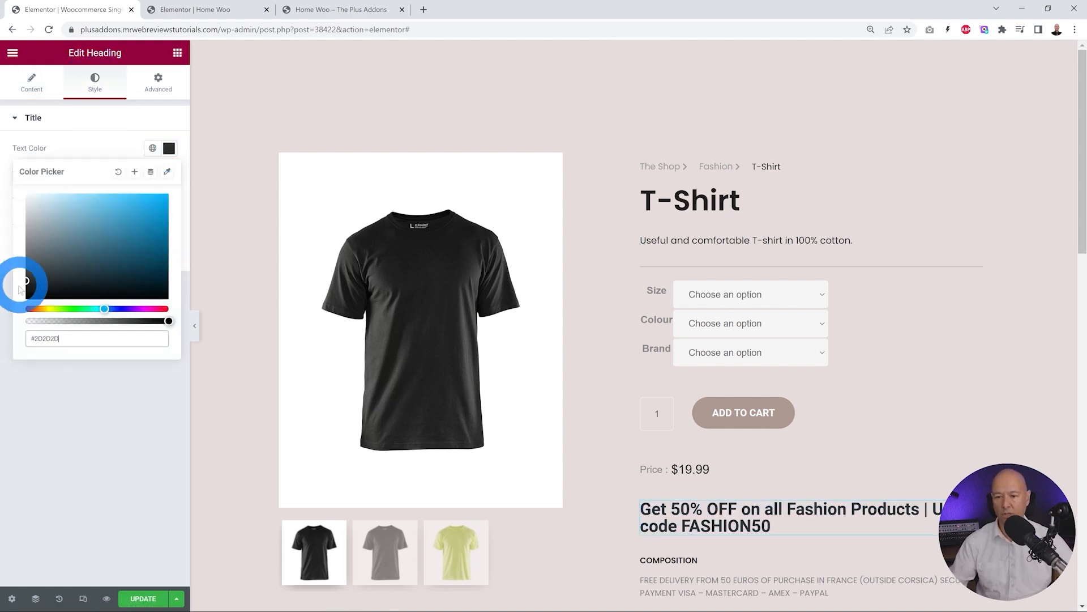
Step: Enable the Plus Extras Display Rules for the promotional heading below the product price
left_click(79, 454)
left_click(31, 82)
left_click(492, 381)
left_click(824, 505)
left_click(158, 84)
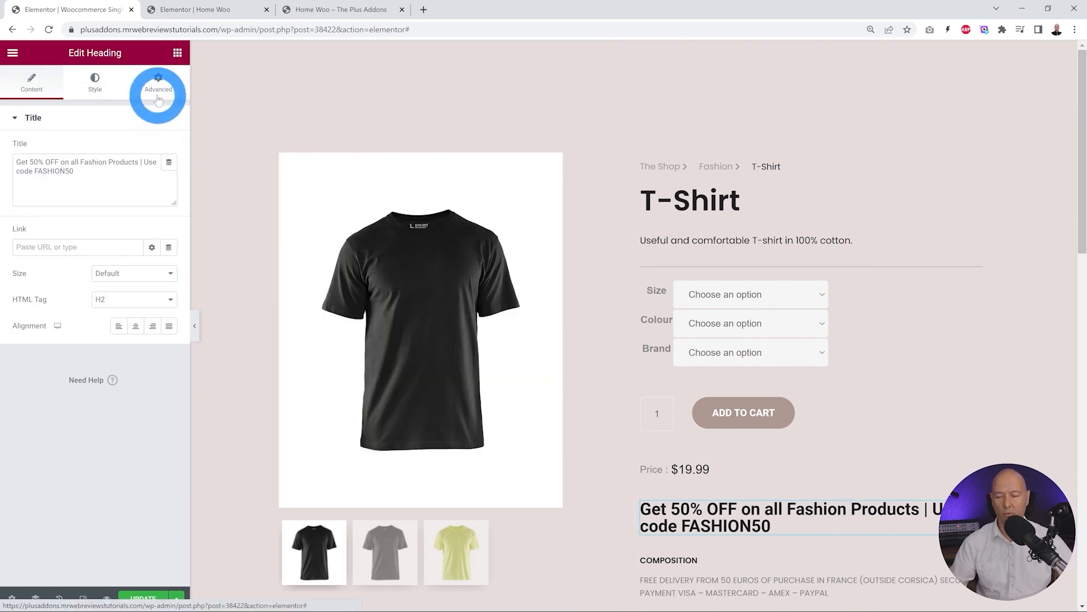
left_click(138, 244)
scroll(145, 283, "down", 5)
left_click(110, 376)
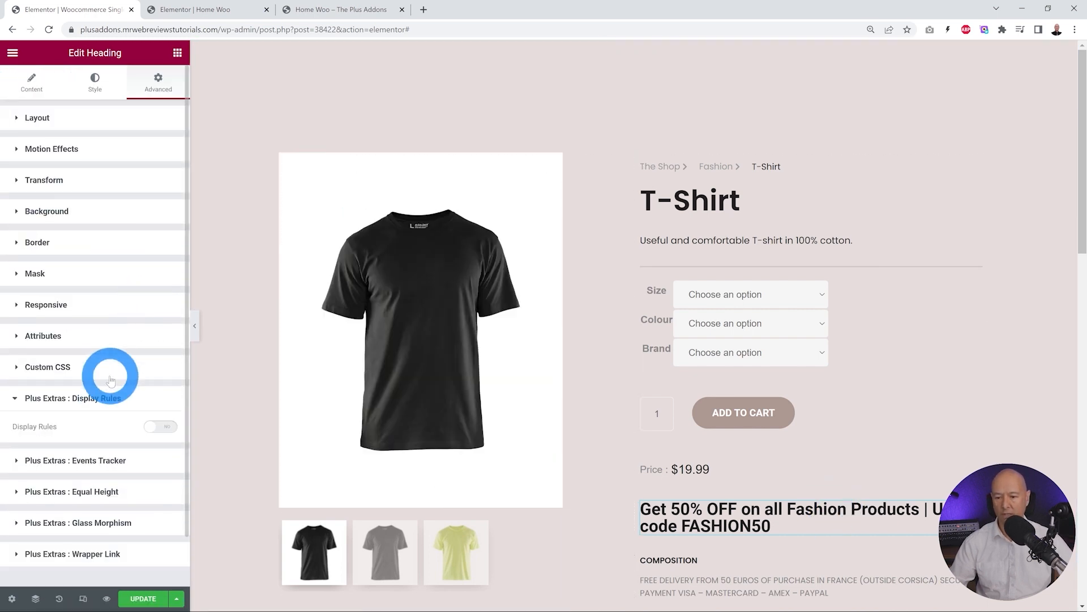
left_click(162, 370)
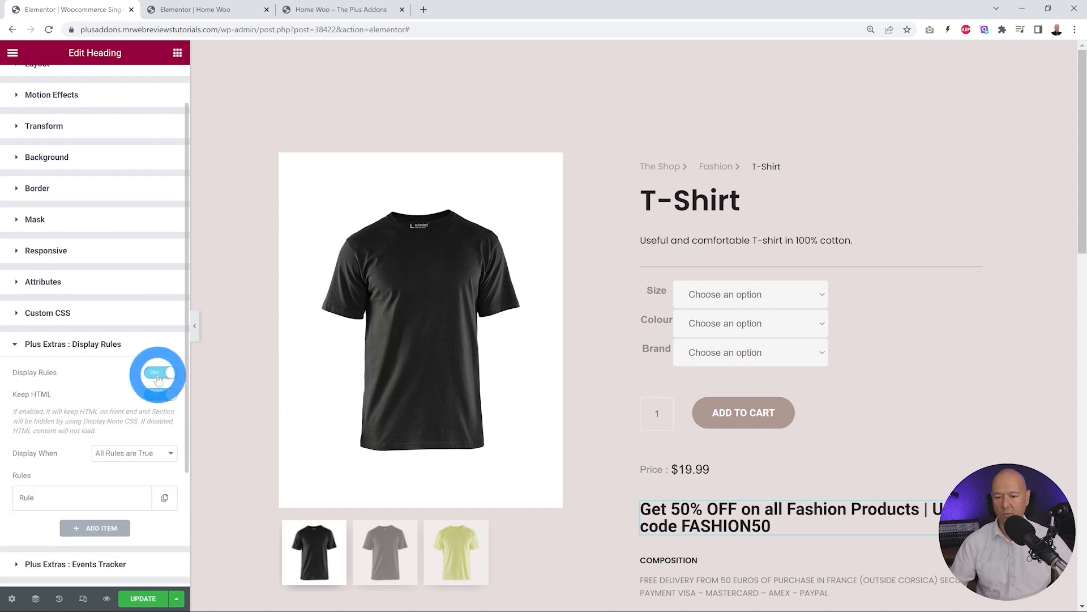
Step: Set the heading's display rule to Woo : Current Product Category Is Fashion, and update the template
scroll(85, 385, "down", 3)
left_click(56, 340)
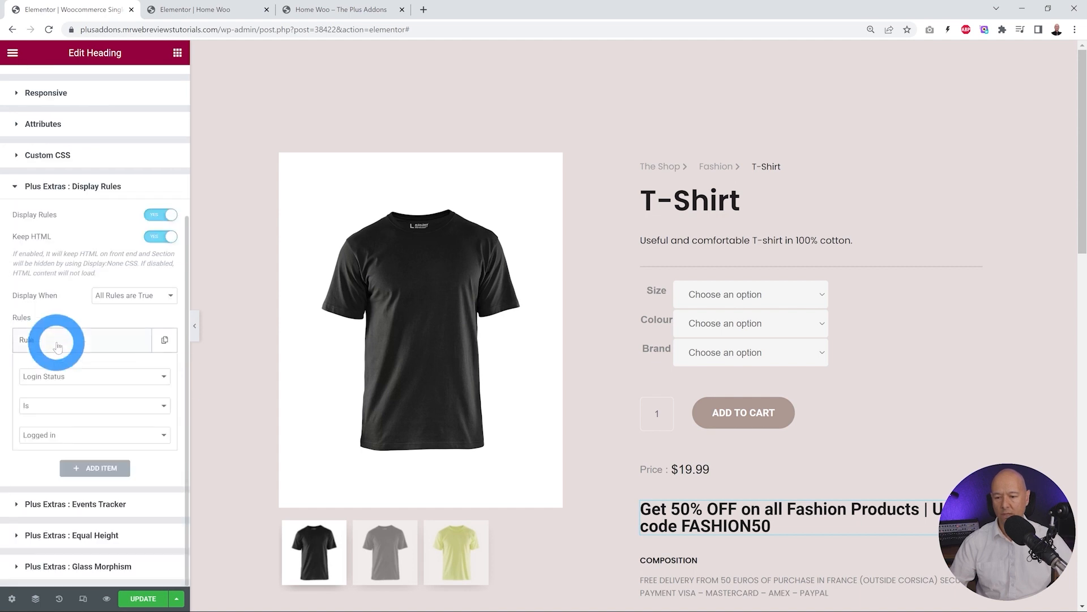
left_click(162, 376)
scroll(148, 439, "down", 8)
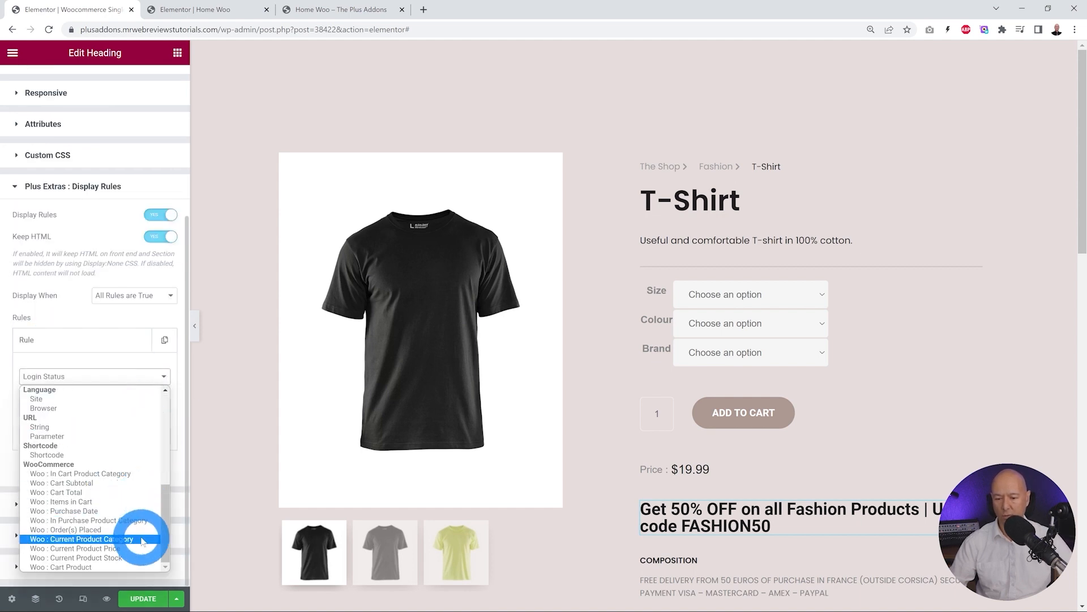
left_click(65, 542)
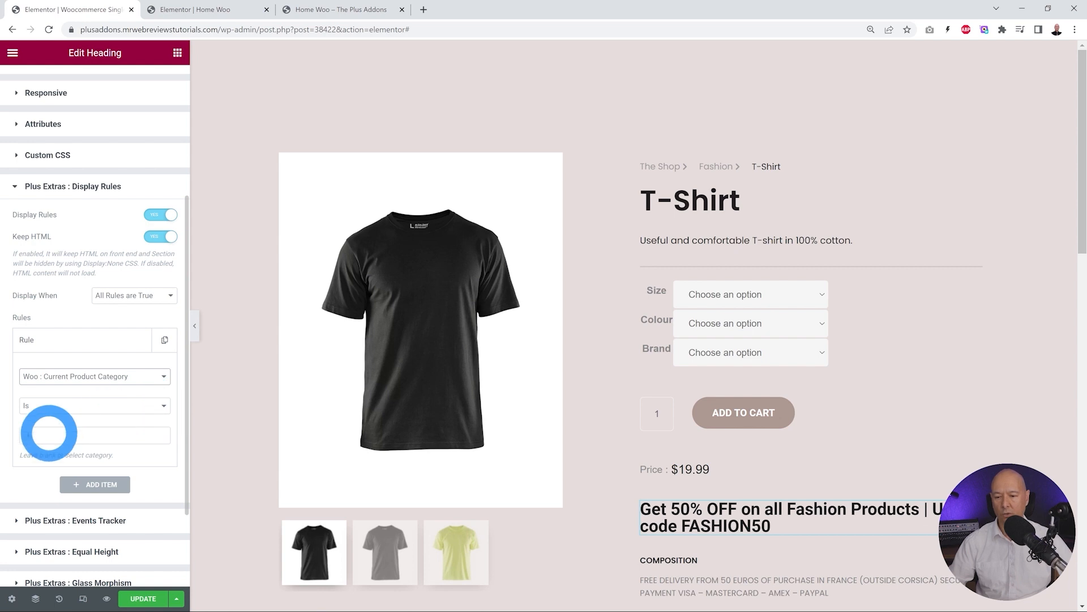
left_click(28, 436)
left_click(34, 463)
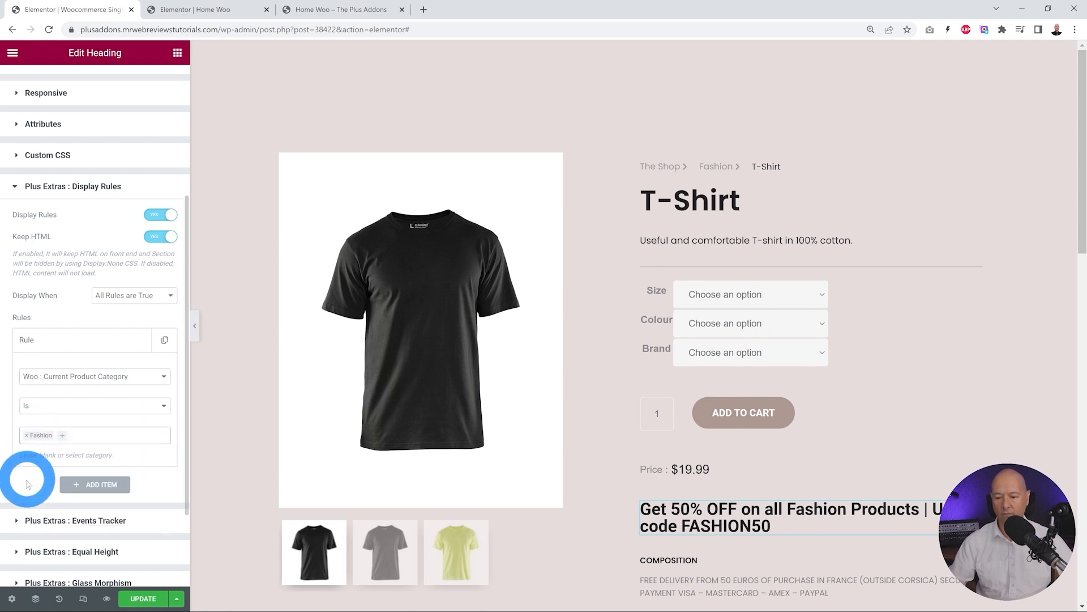
left_click(143, 598)
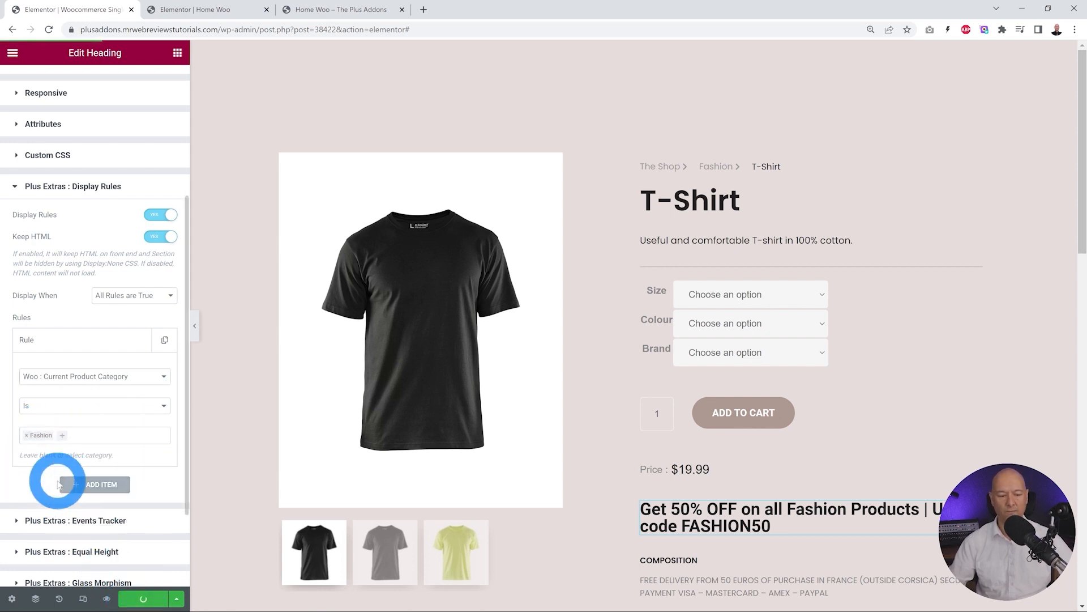
Step: Open the T-Shirt product page from the live shop and check the area below the price for the promotional heading
left_click(337, 10)
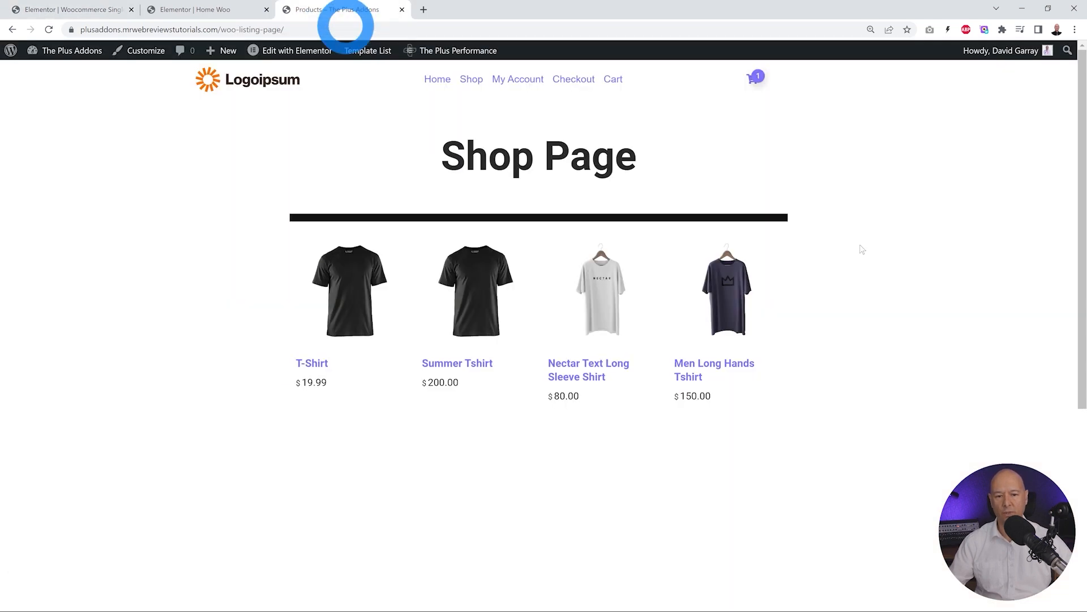
mouse_move(400, 307)
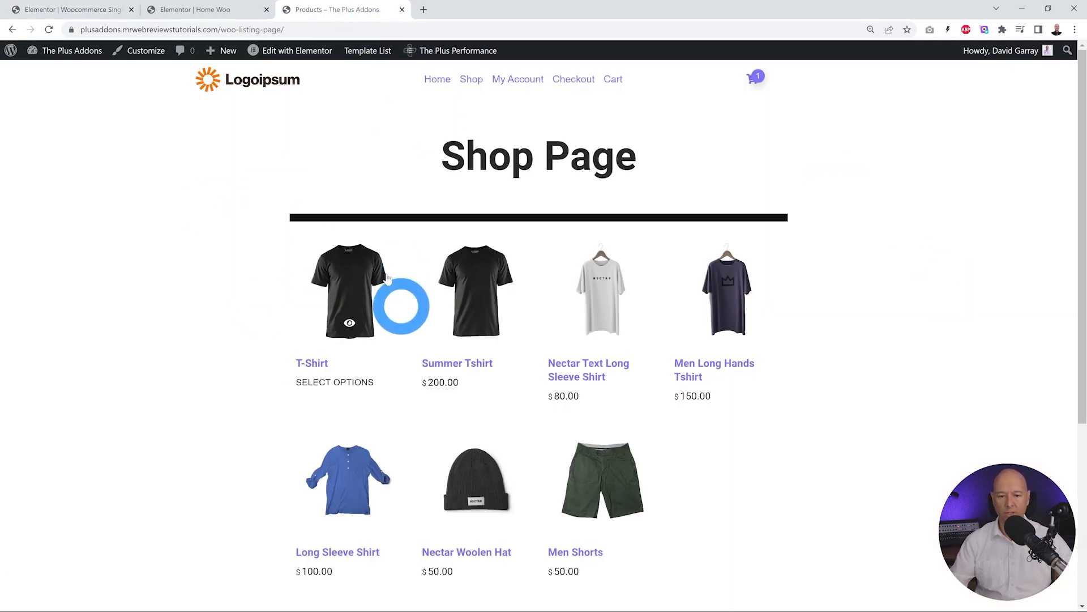
left_click(365, 282)
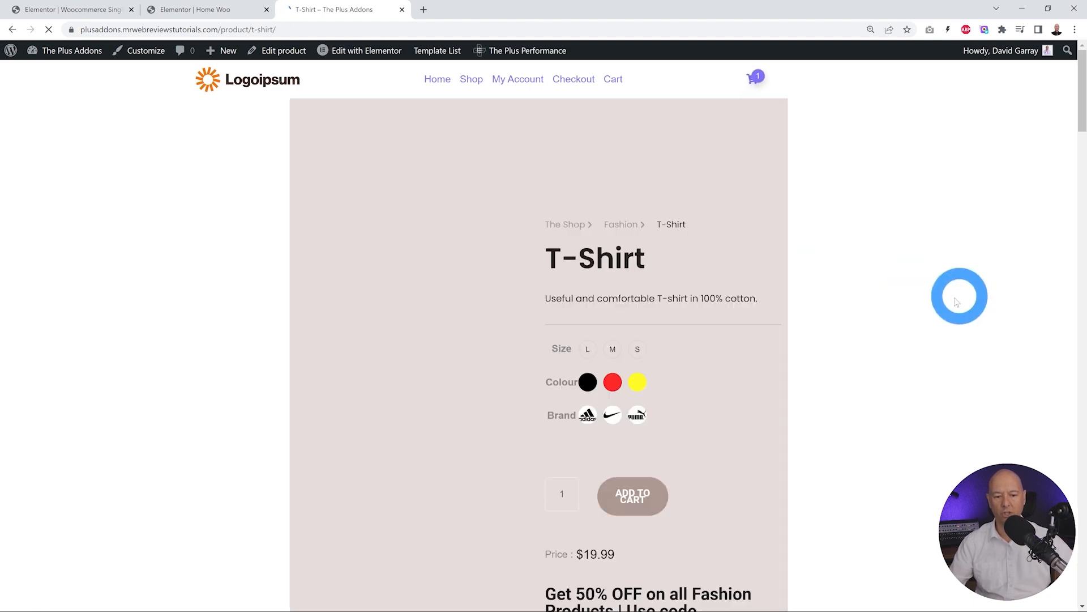
scroll(940, 301, "down", 2)
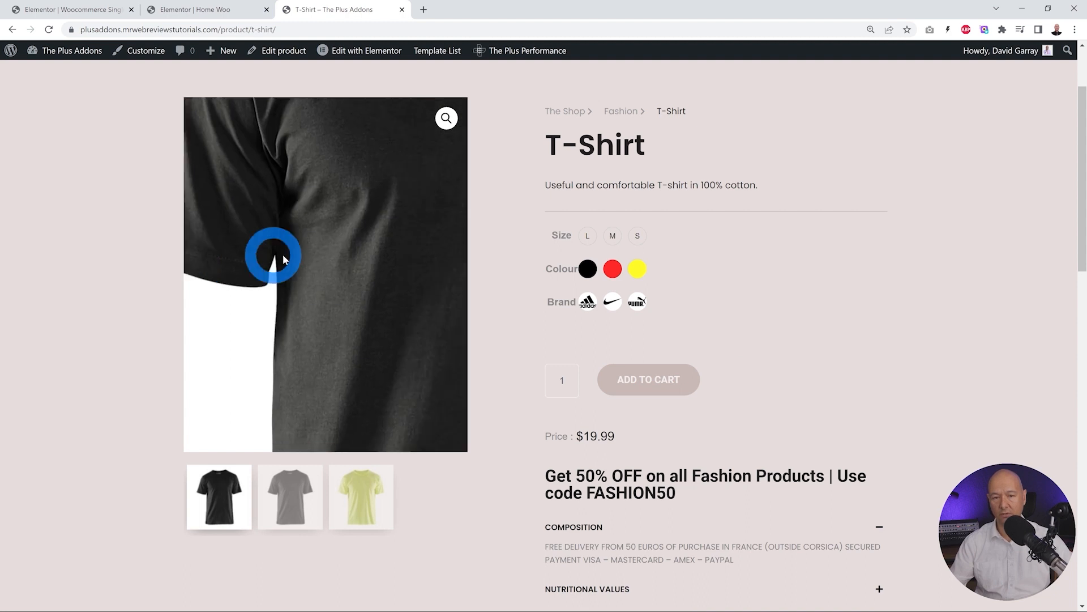
scroll(867, 297, "up", 2)
Step: Go back to the shop and check the Long Sleeve Shirt product page for the promotional heading
left_click(471, 79)
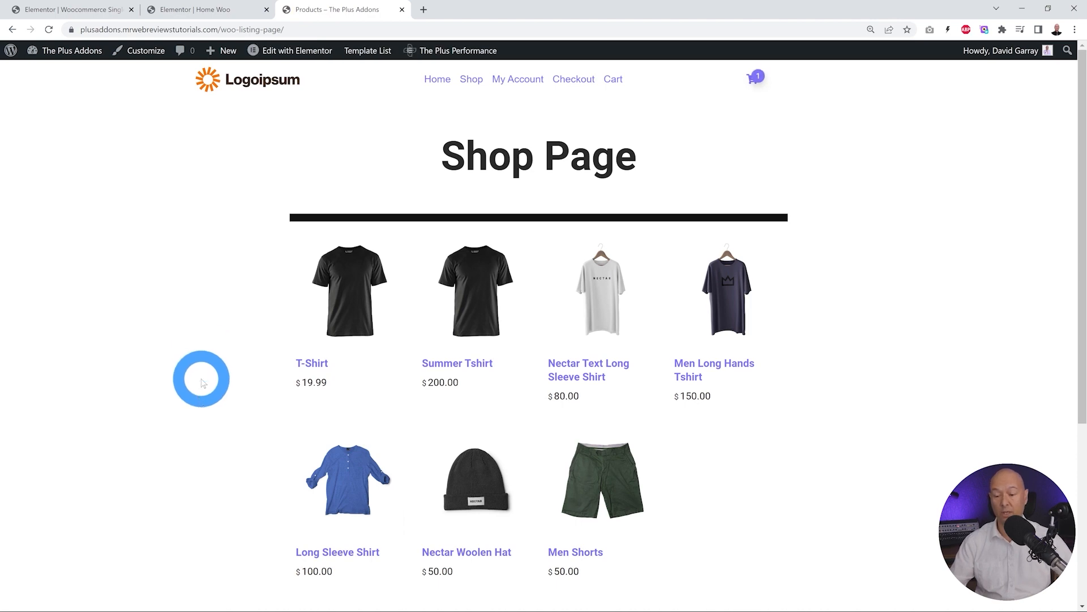
mouse_move(345, 479)
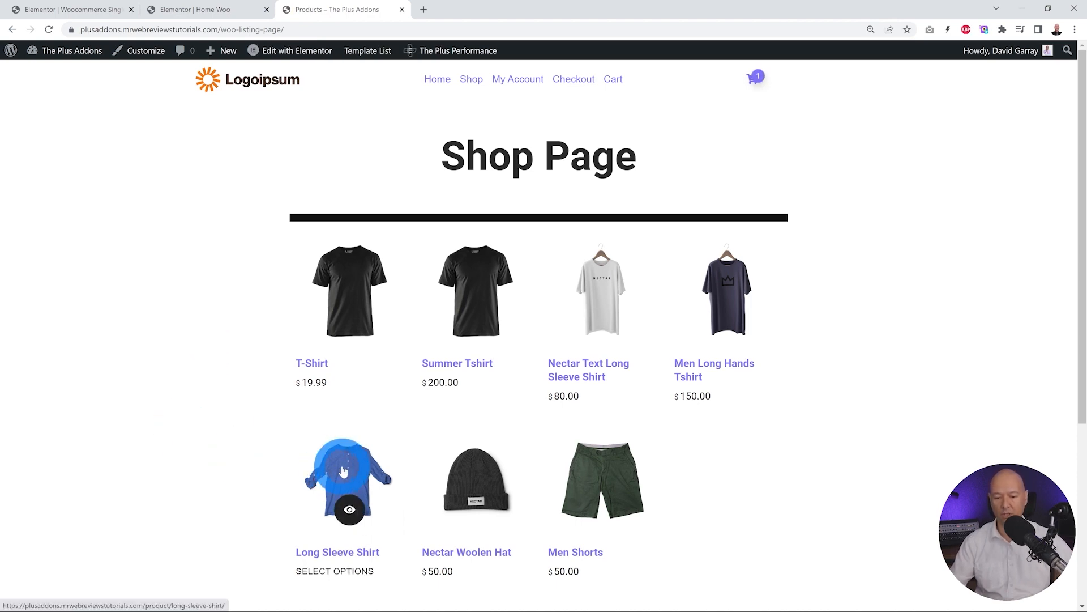
left_click(343, 471)
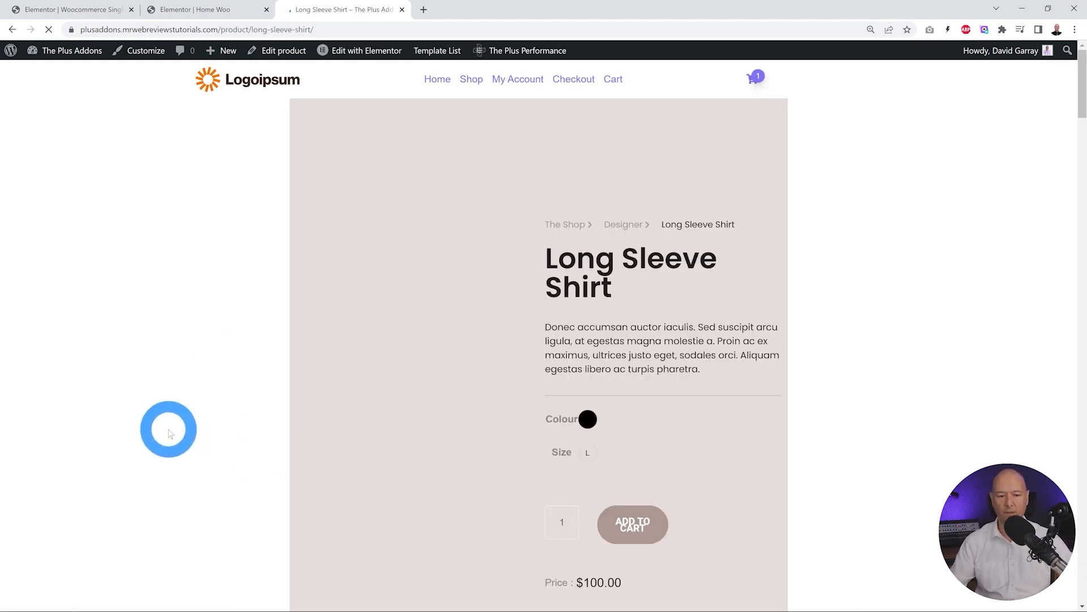
scroll(919, 373, "down", 2)
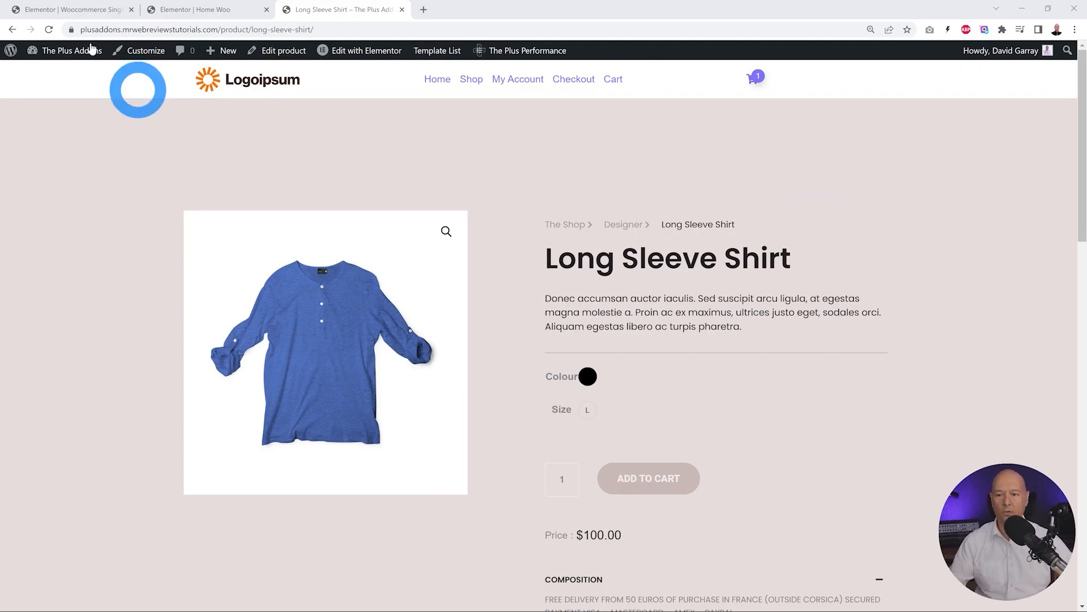
Step: Return to the single-product template and change the heading's rule condition to Woo : Current Product Price
left_click(62, 10)
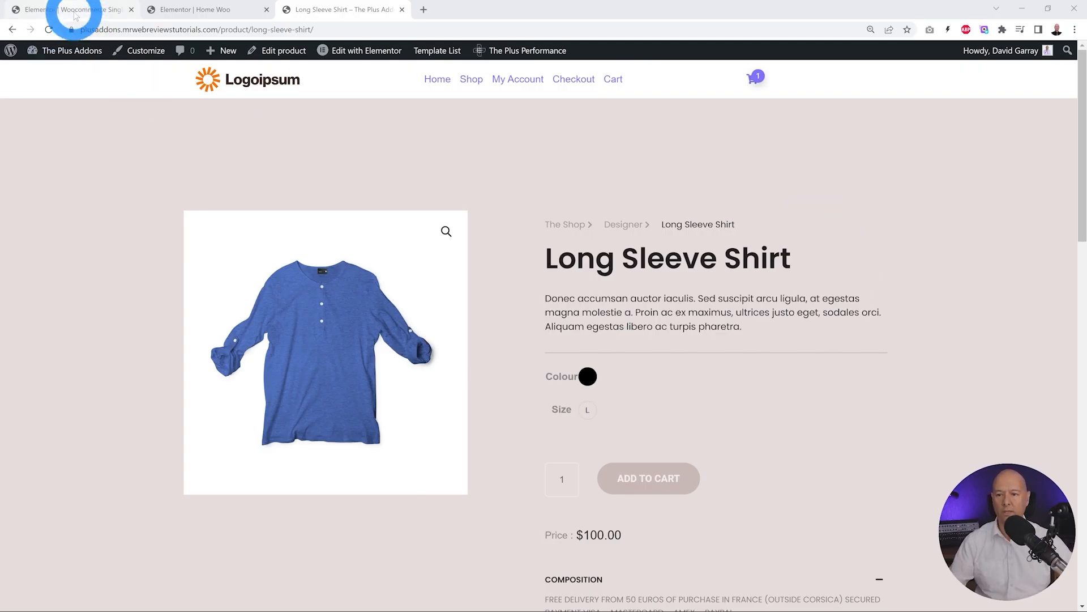
left_click(161, 381)
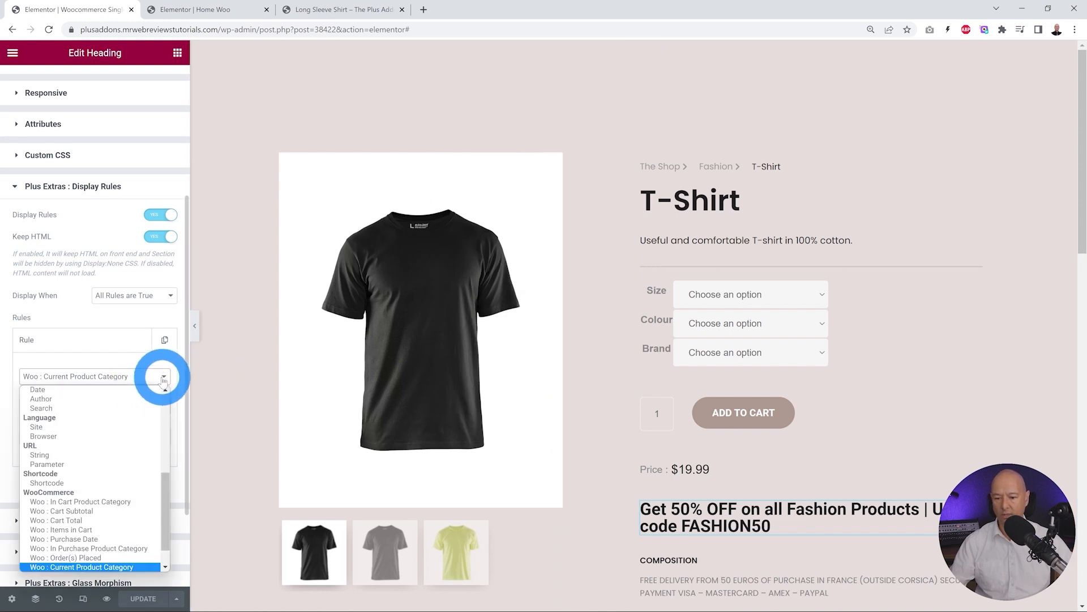
scroll(143, 461, "down", 1)
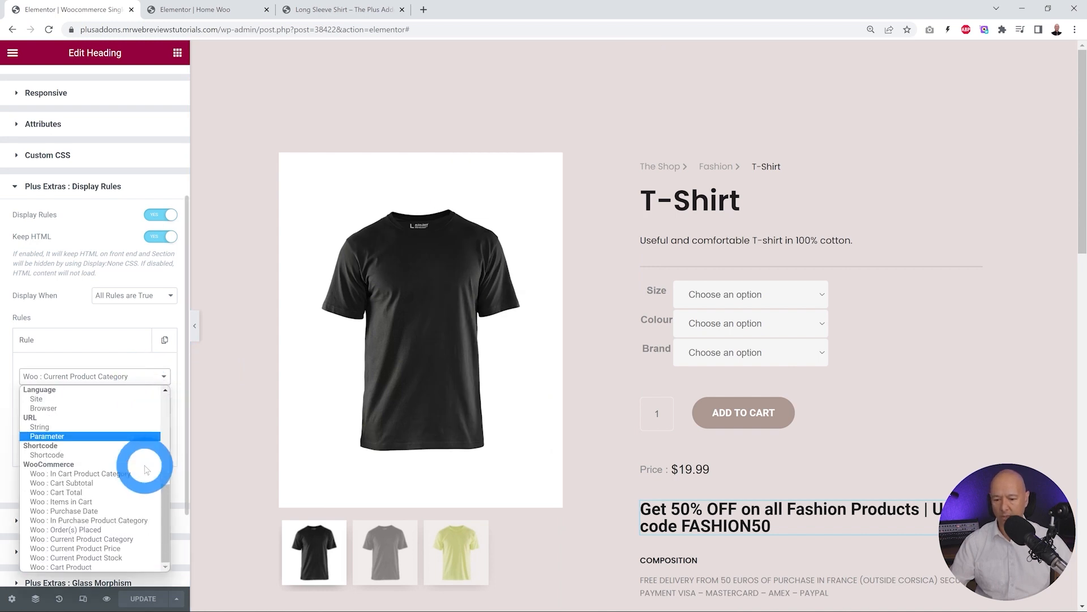
left_click(74, 548)
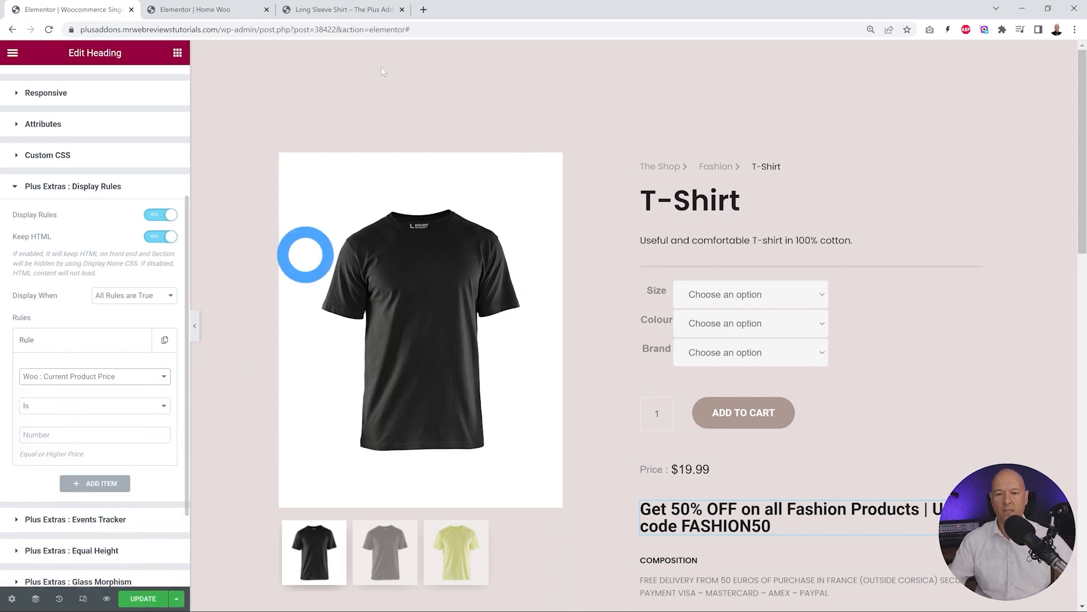
Step: Review the product prices on the live shop page
left_click(356, 11)
left_click(475, 80)
left_click(585, 175)
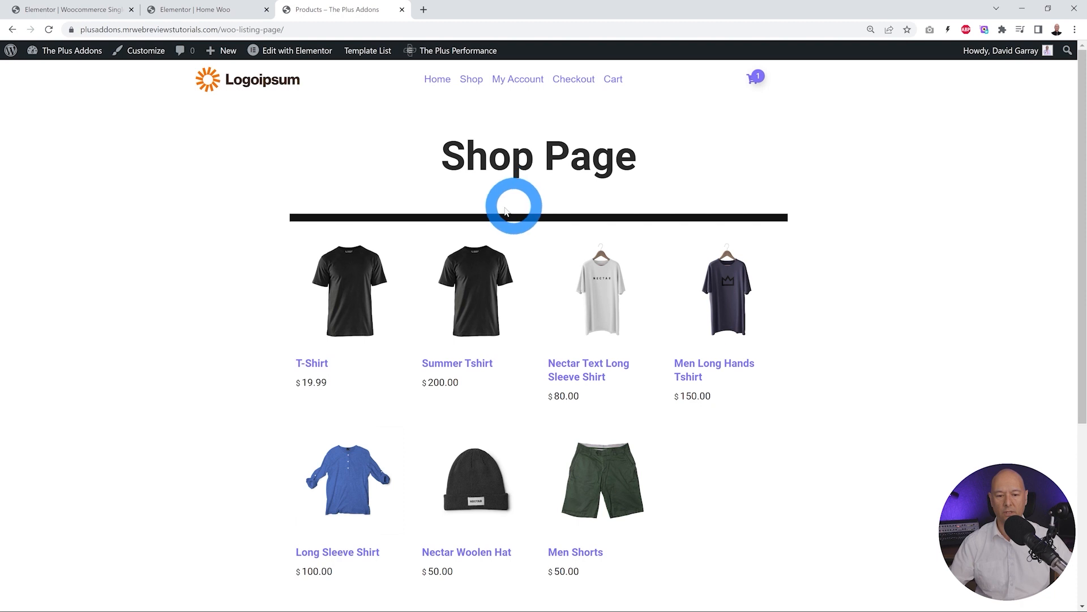
Step: Set the price in the heading's Current Product Price rule to 200 and update the template
left_click(87, 16)
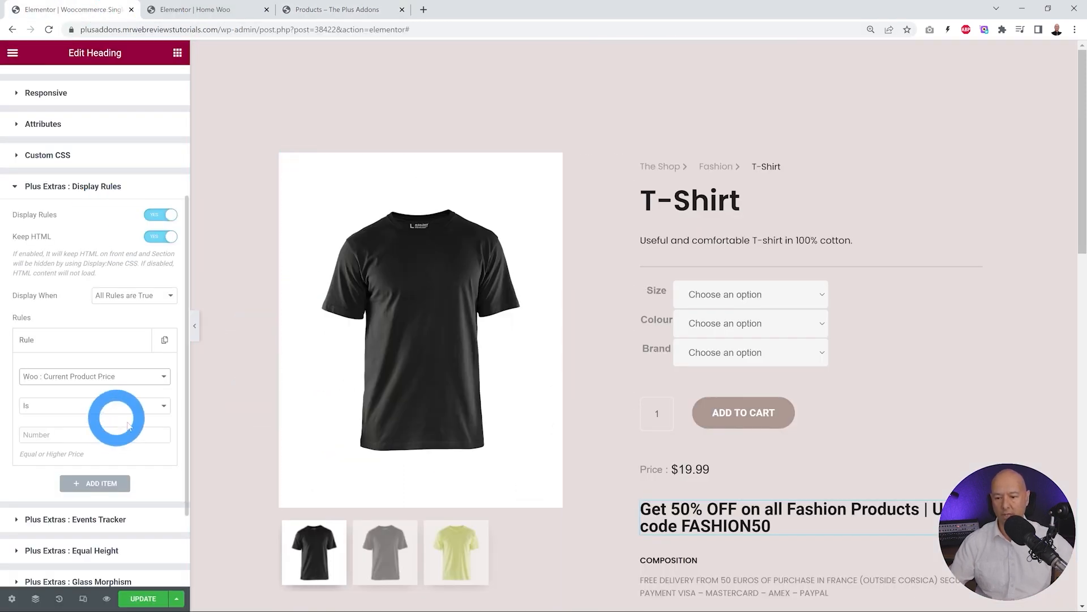
left_click(66, 436)
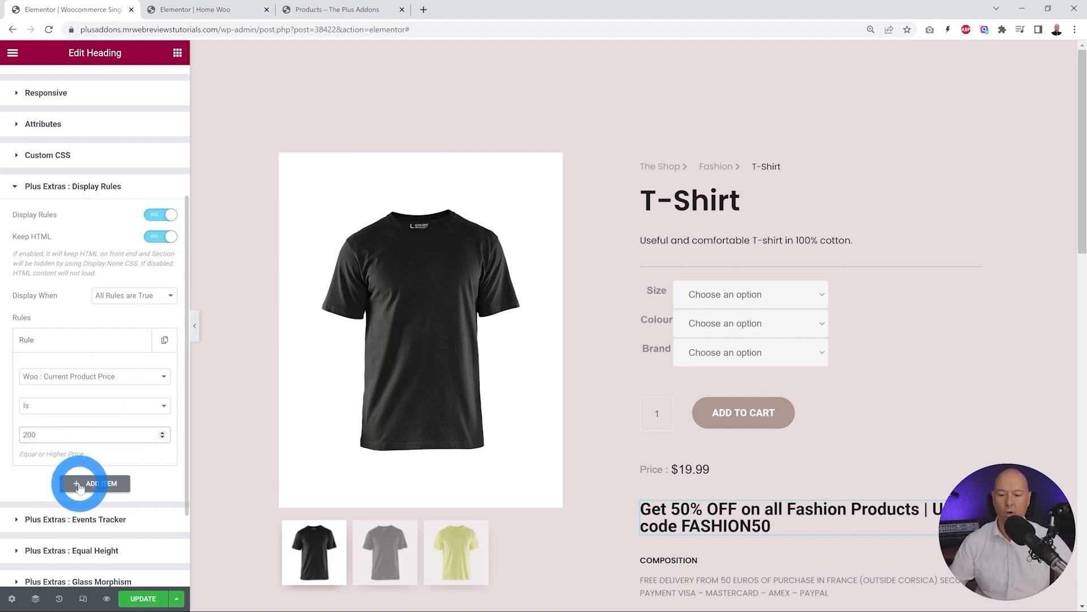
left_click(143, 596)
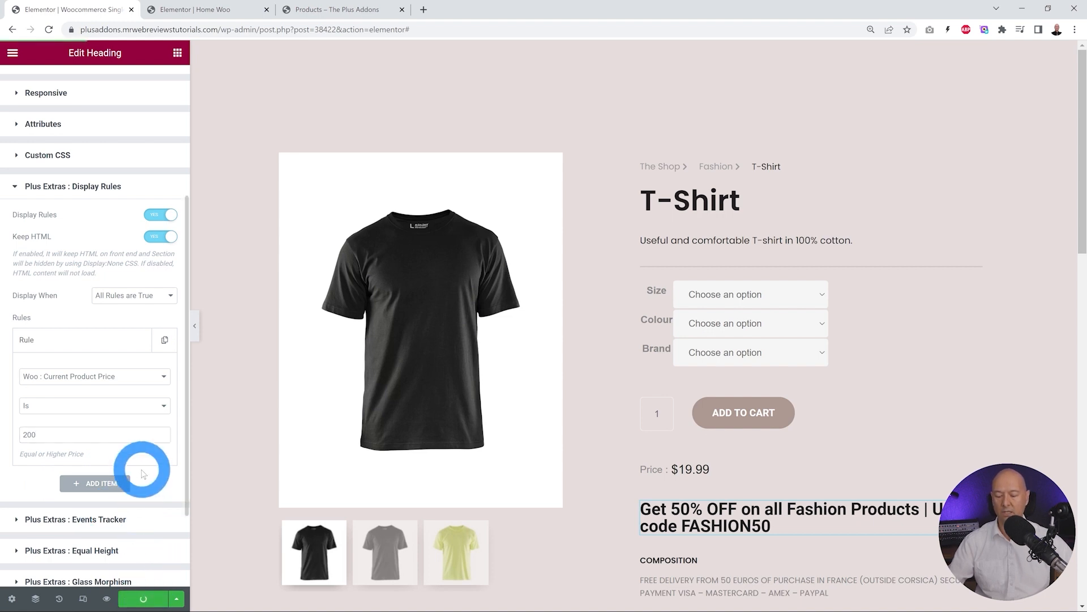
Step: Replace the promotional heading's text with "FREE delivery on orders $200 and over"
scroll(143, 474, "down", 2)
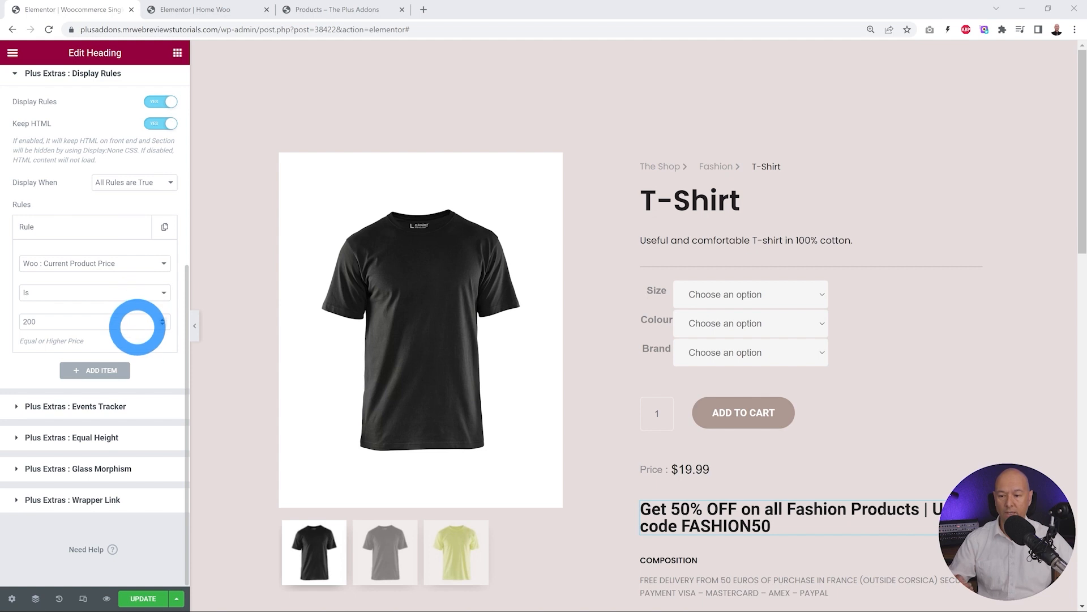
scroll(137, 333, "up", 6)
left_click(32, 83)
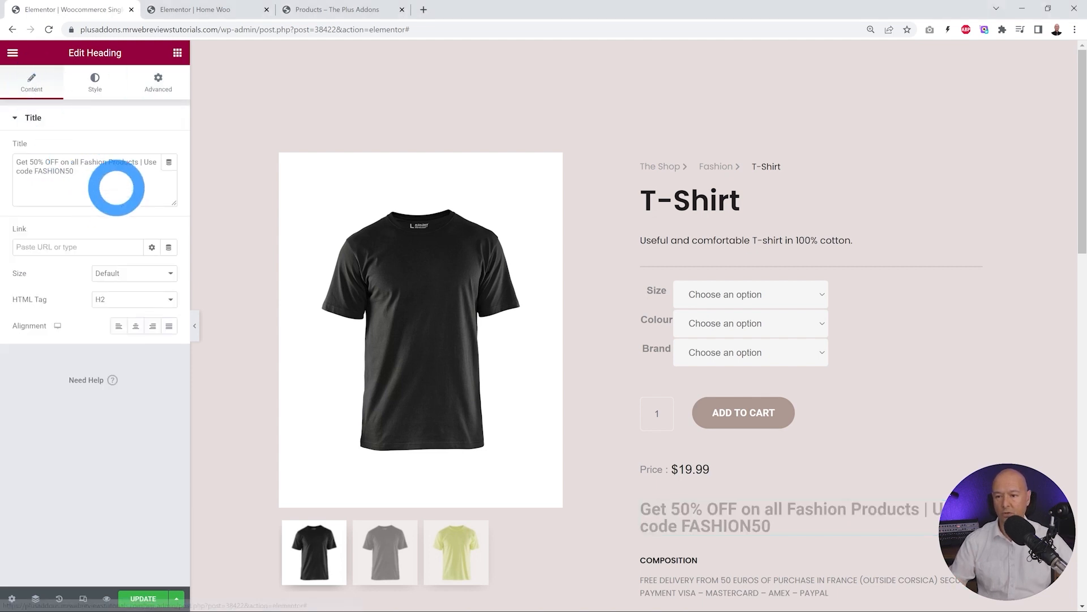
left_click_drag(114, 181, 17, 153)
type("FREE delivery on orders $200 and over")
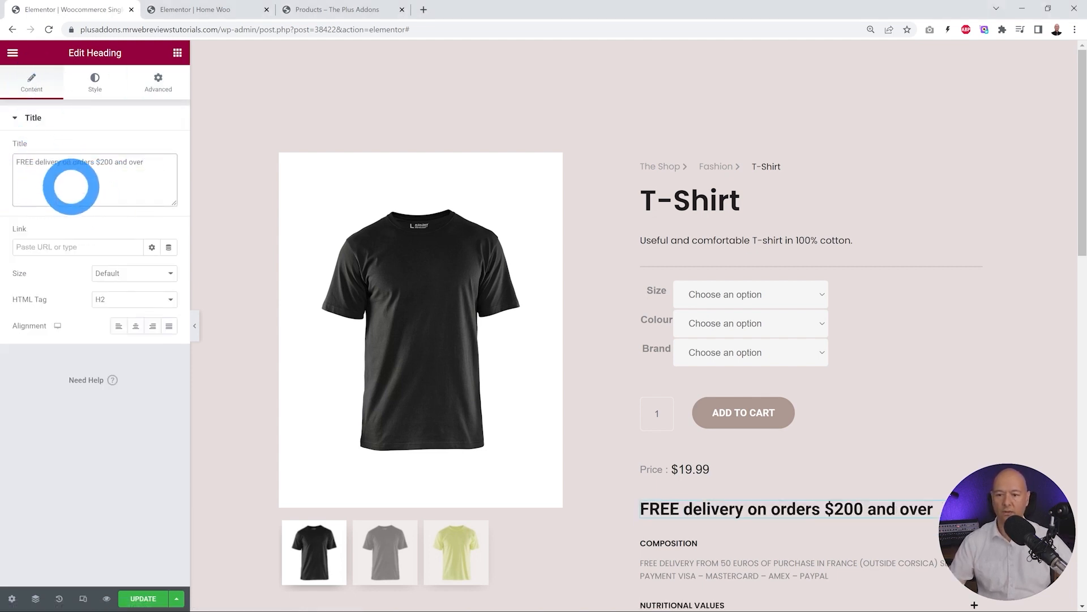
Step: Set the operator of the heading's Current Product Price rule to Not and update the template
left_click(158, 83)
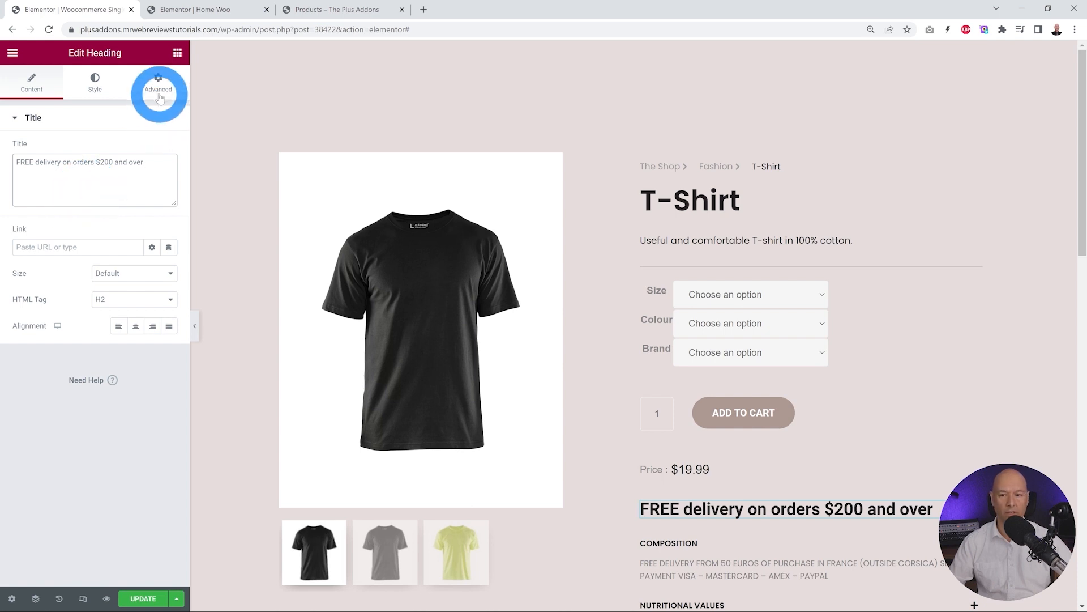
scroll(114, 418, "down", 4)
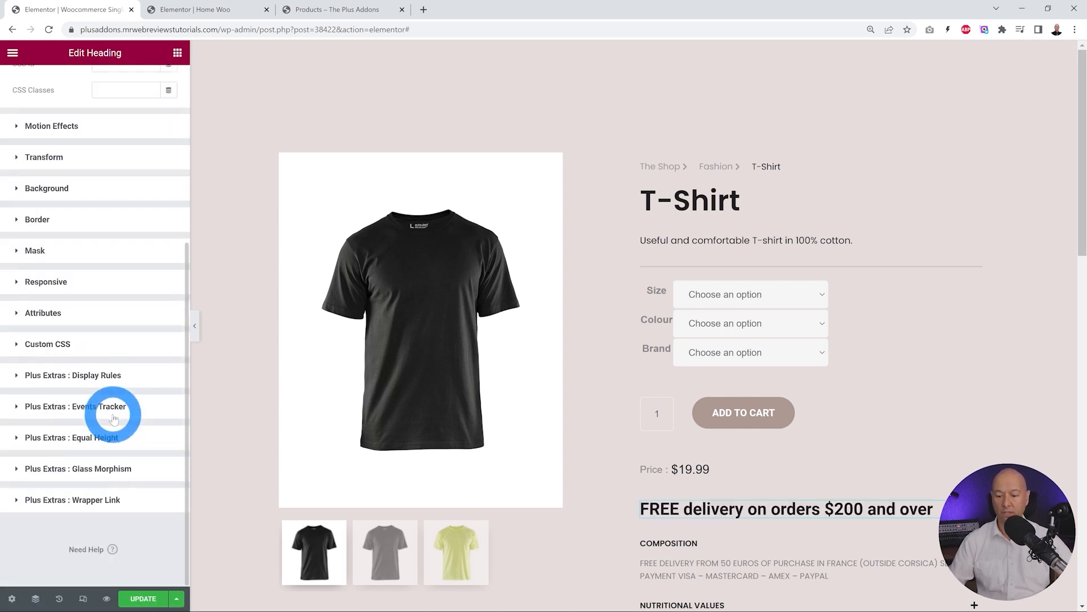
left_click(97, 375)
scroll(141, 428, "down", 3)
left_click(118, 341)
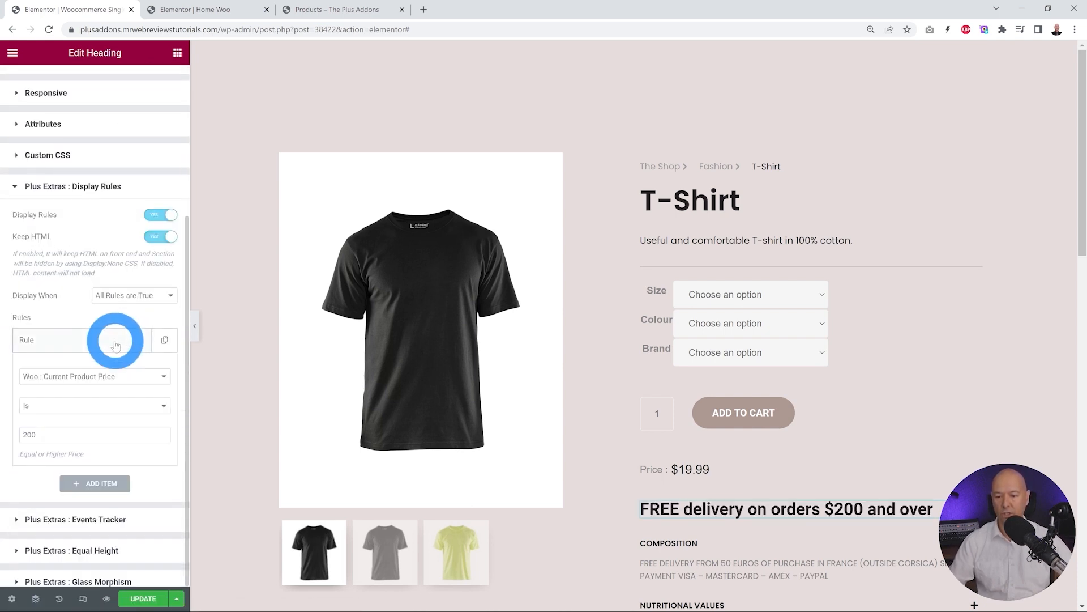
scroll(110, 346, "down", 2)
left_click(164, 293)
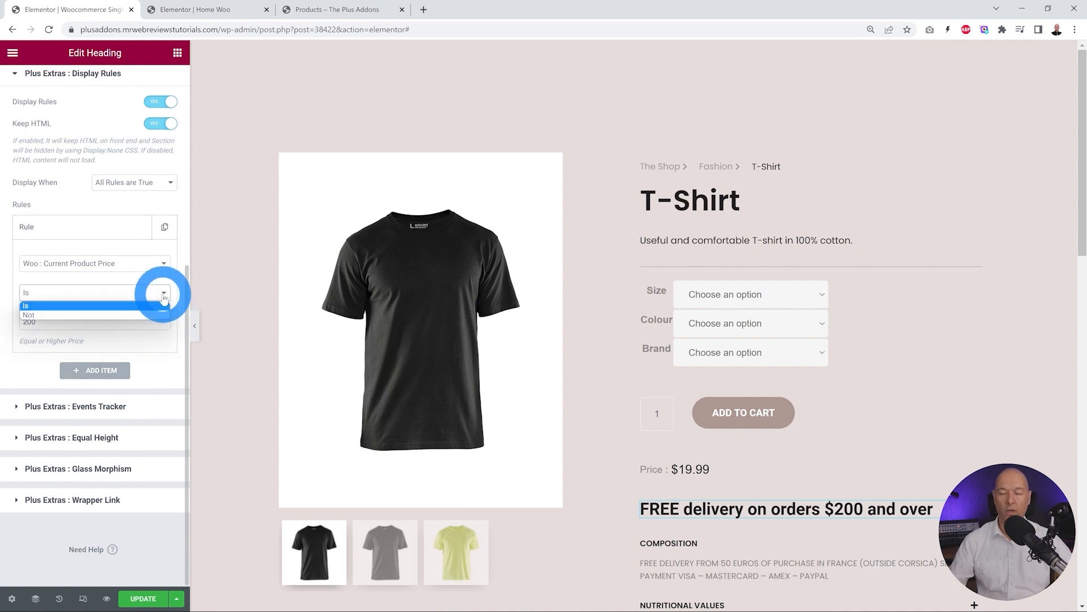
left_click(139, 293)
left_click(113, 293)
left_click(111, 315)
left_click(148, 532)
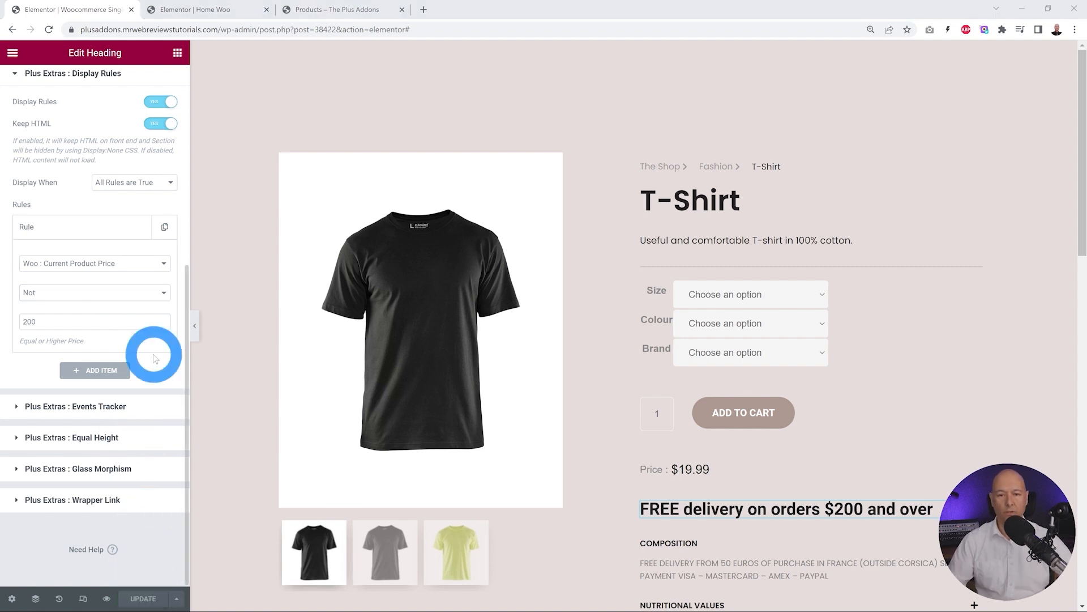
Step: Check the live Summer Tshirt product page for the free delivery heading and return to the shop page
left_click(317, 12)
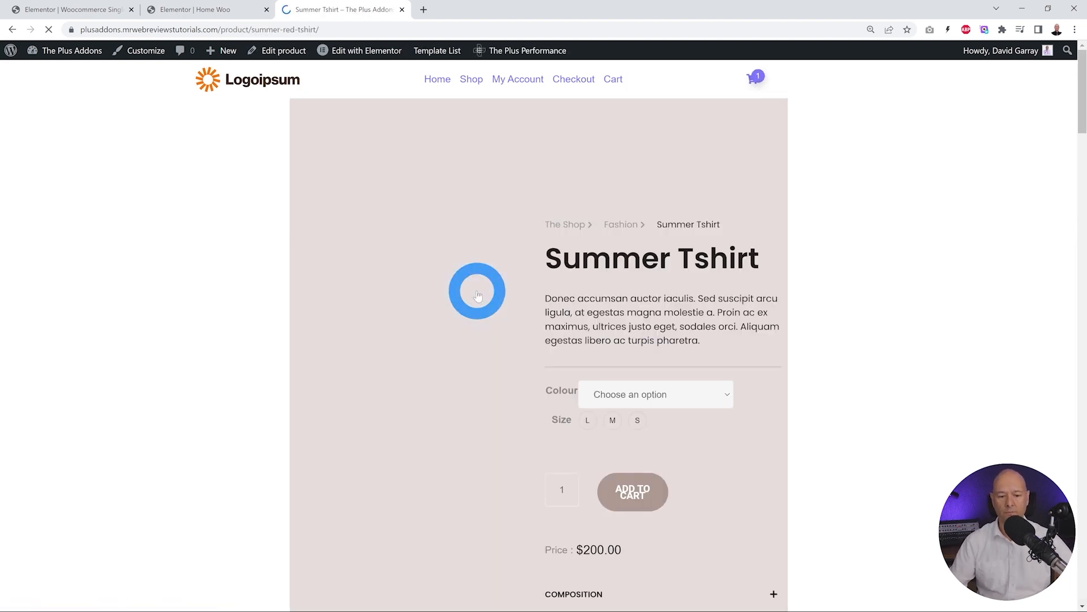
scroll(896, 328, "down", 2)
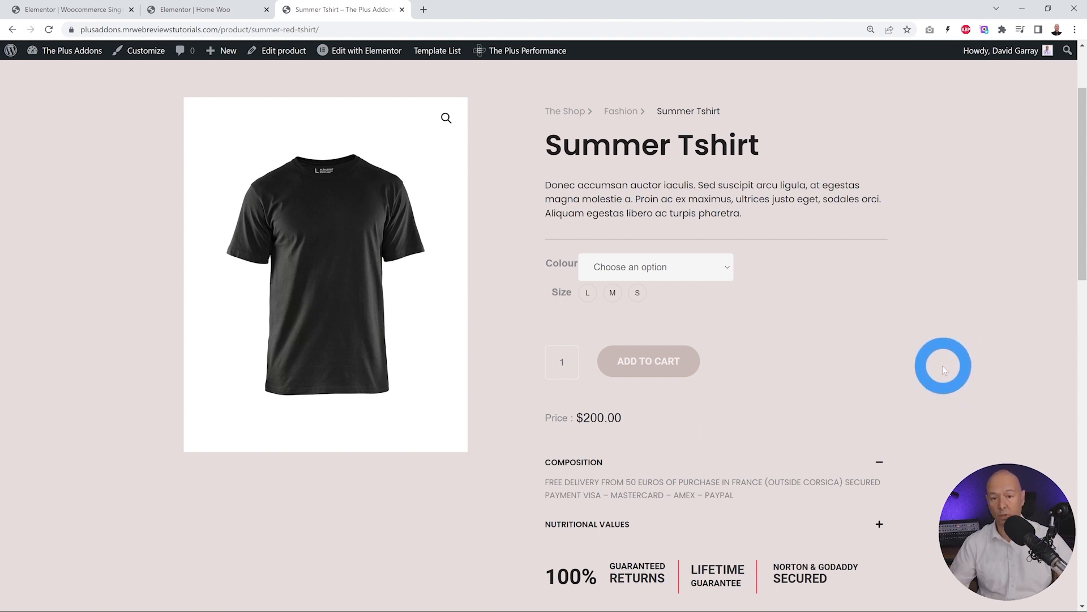
scroll(944, 366, "up", 2)
left_click(471, 79)
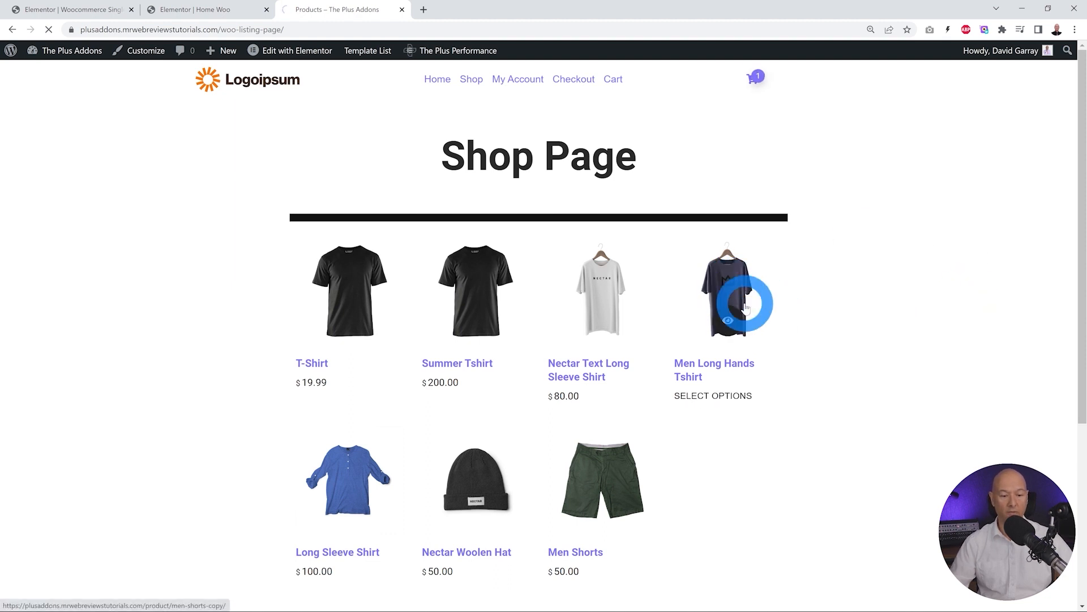
Step: Check the Men Long Hands Tshirt page for the free delivery heading and change the heading's display rule to Woo : Current Product Stock with operator Is
scroll(883, 323, "down", 2)
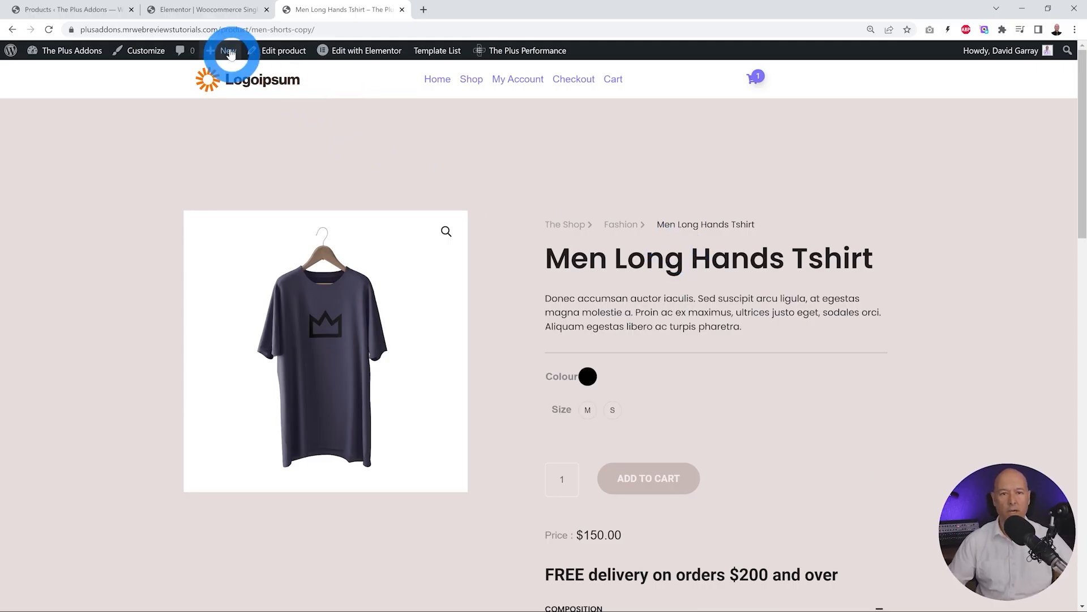
left_click(224, 11)
left_click(161, 264)
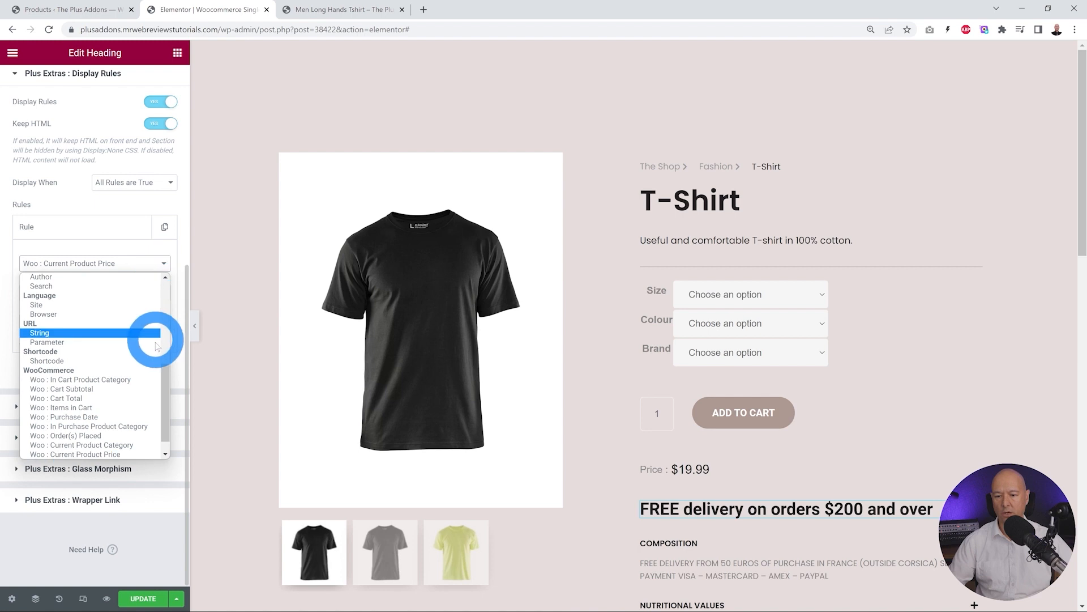
scroll(164, 380, "down", 1)
left_click(92, 444)
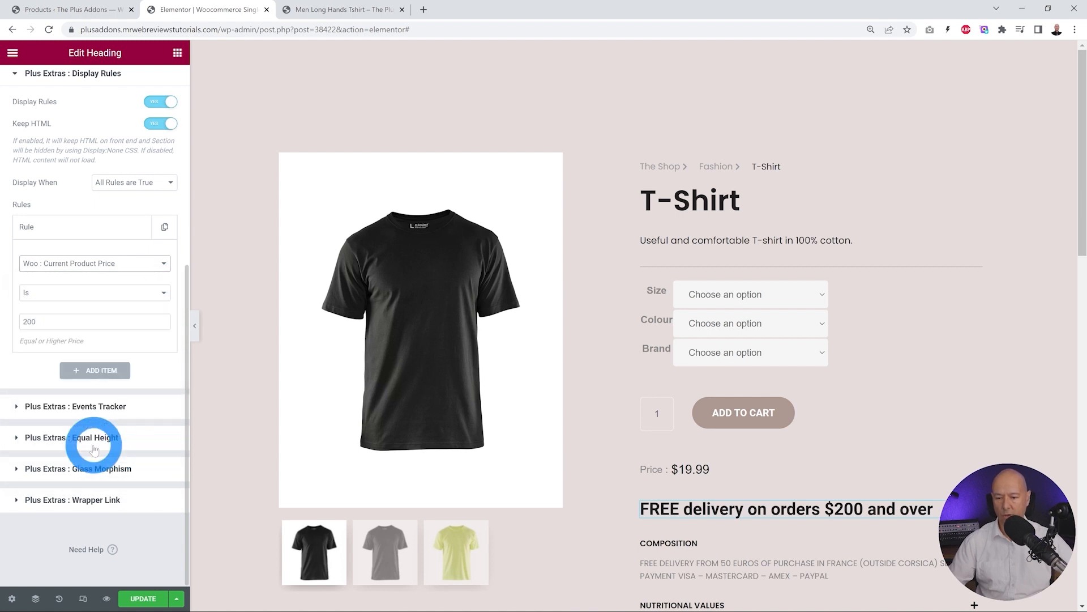
left_click(163, 293)
left_click(163, 297)
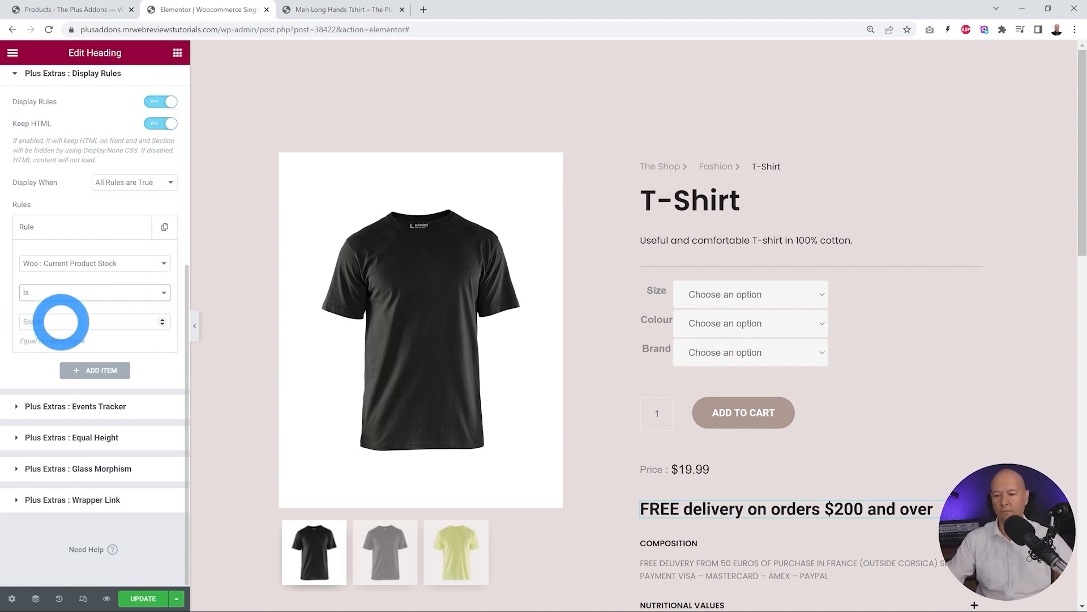
Step: Check the stock levels in the products list and open the stock value of the heading's Current Product Stock rule
left_click(70, 10)
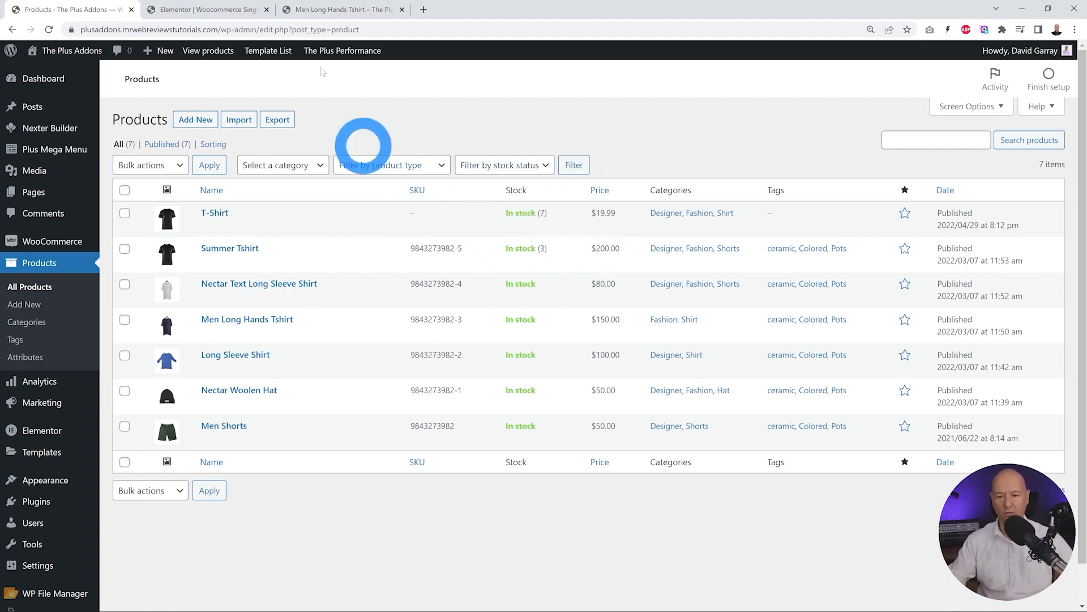
left_click(198, 10)
left_click(56, 320)
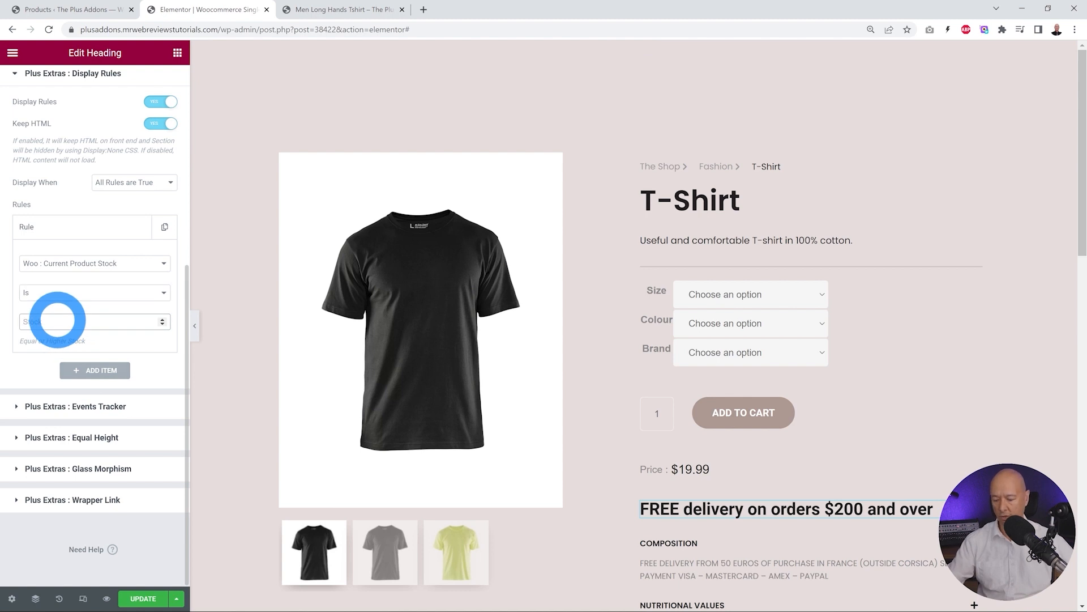
Step: Replace the heading's text with "HURRY! Stock running low... Only few items left in stock" and update the template
scroll(136, 268, "up", 5)
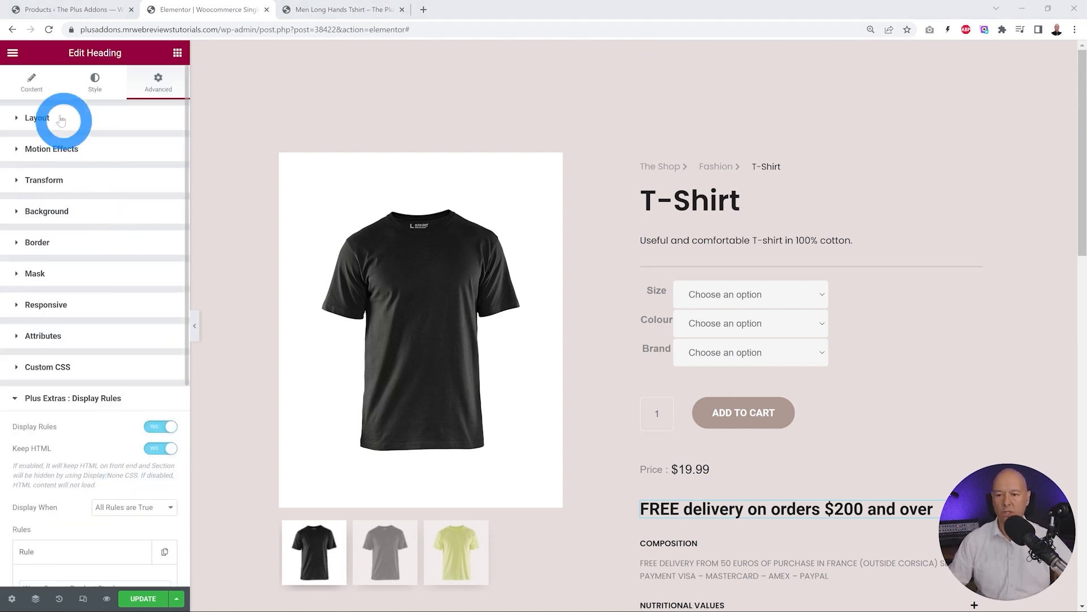
left_click(28, 84)
left_click(79, 195)
left_click_drag(149, 163, 7, 162)
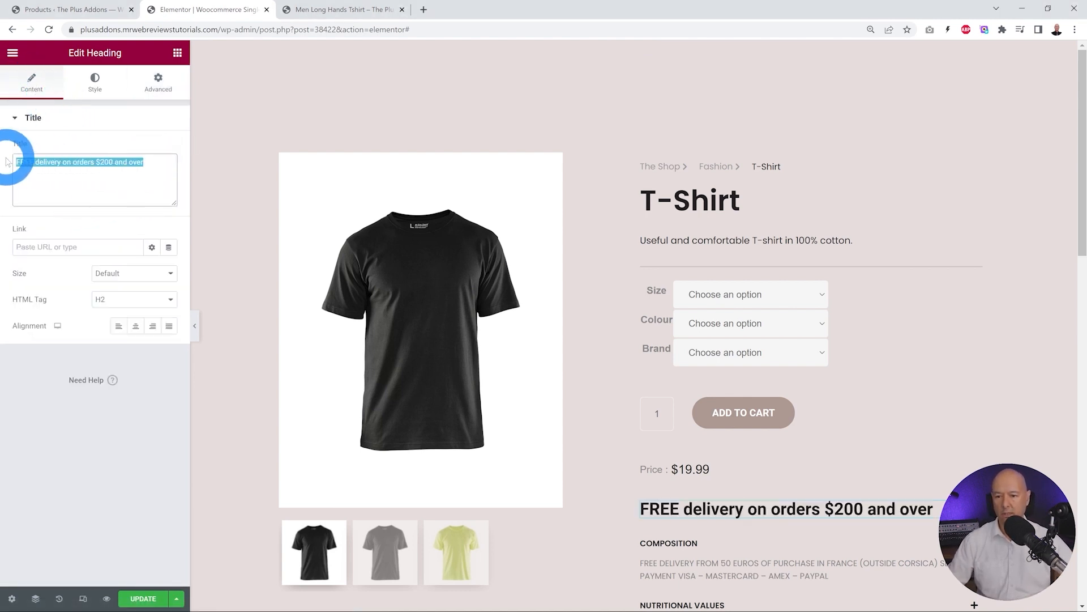
type("HURRY! Stock running low... Only few items left in stock")
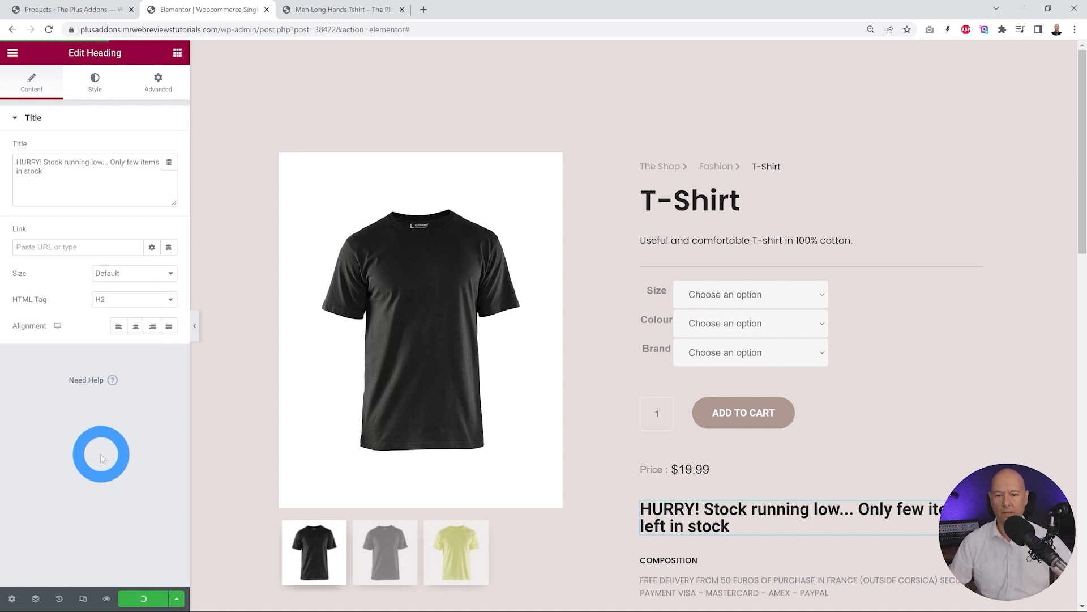
Step: Check the live Summer Tshirt and T-Shirt product pages for the low-stock heading
left_click(346, 11)
left_click(473, 276)
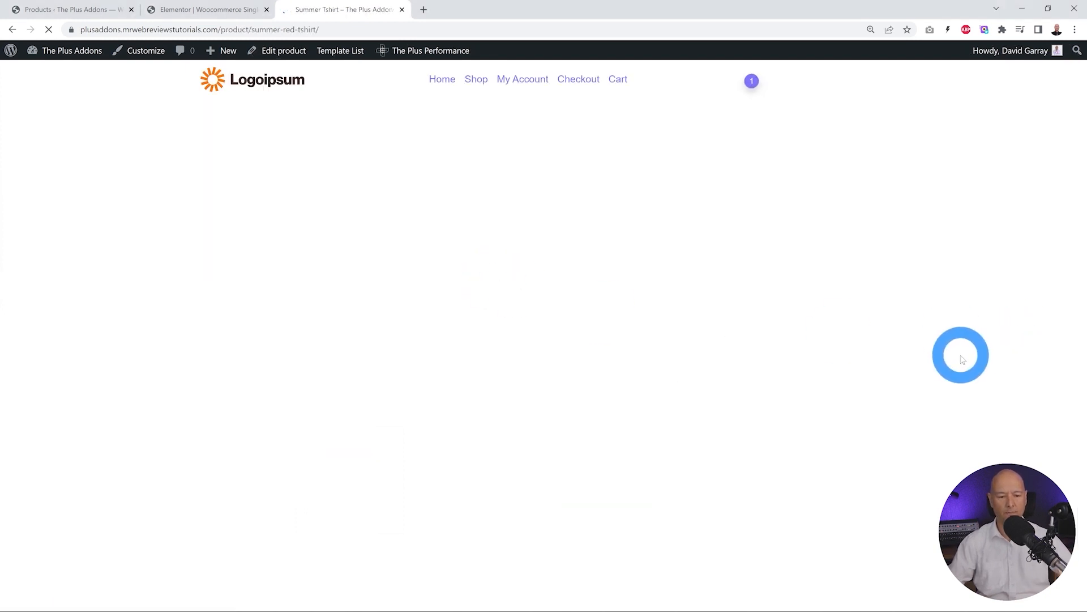
scroll(903, 345, "down", 2)
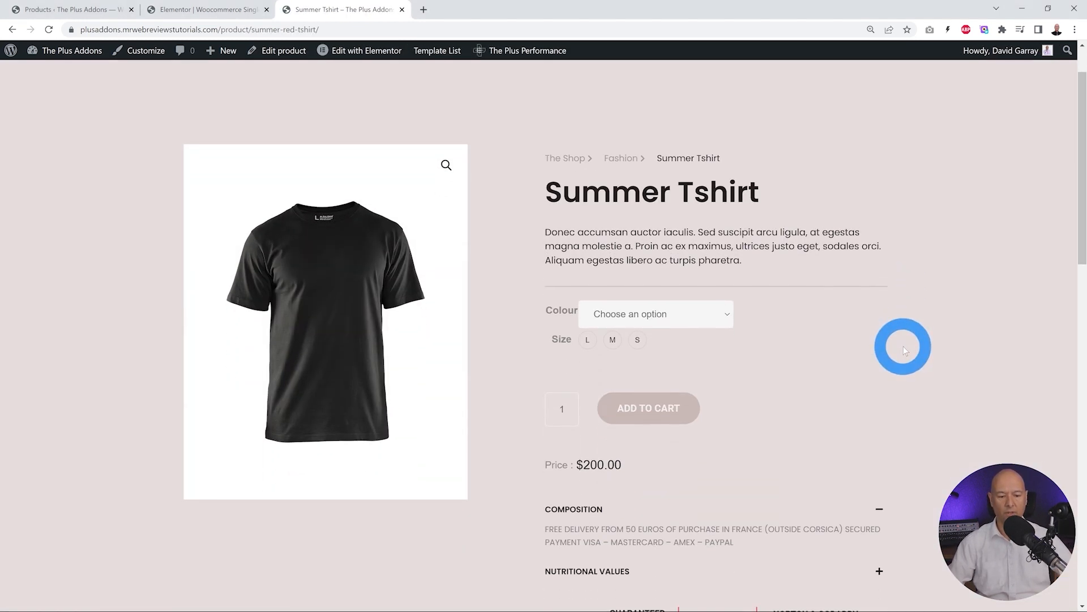
scroll(850, 409, "up", 2)
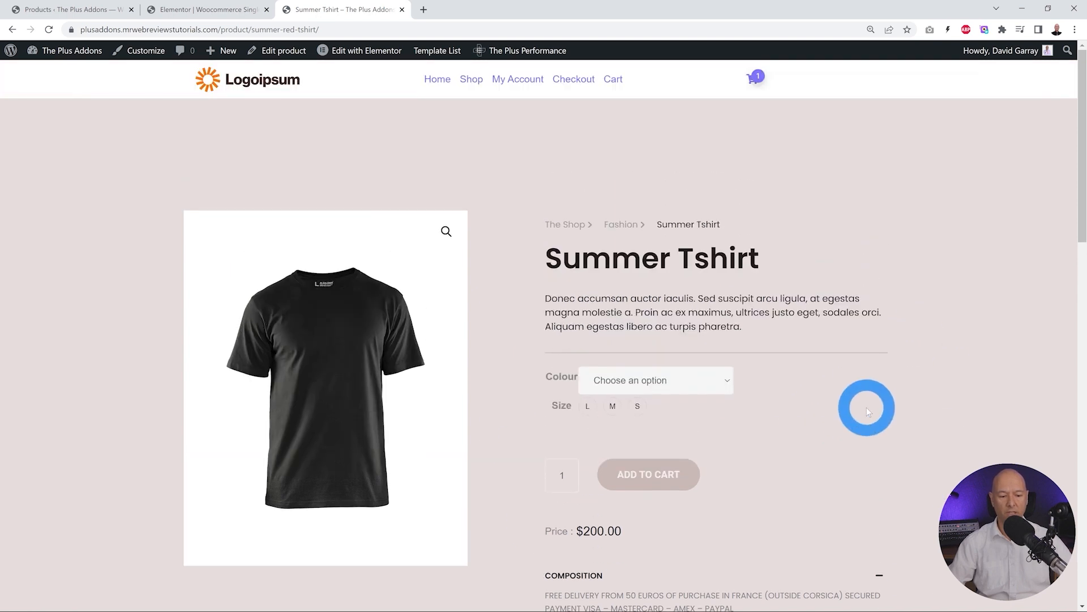
left_click(473, 82)
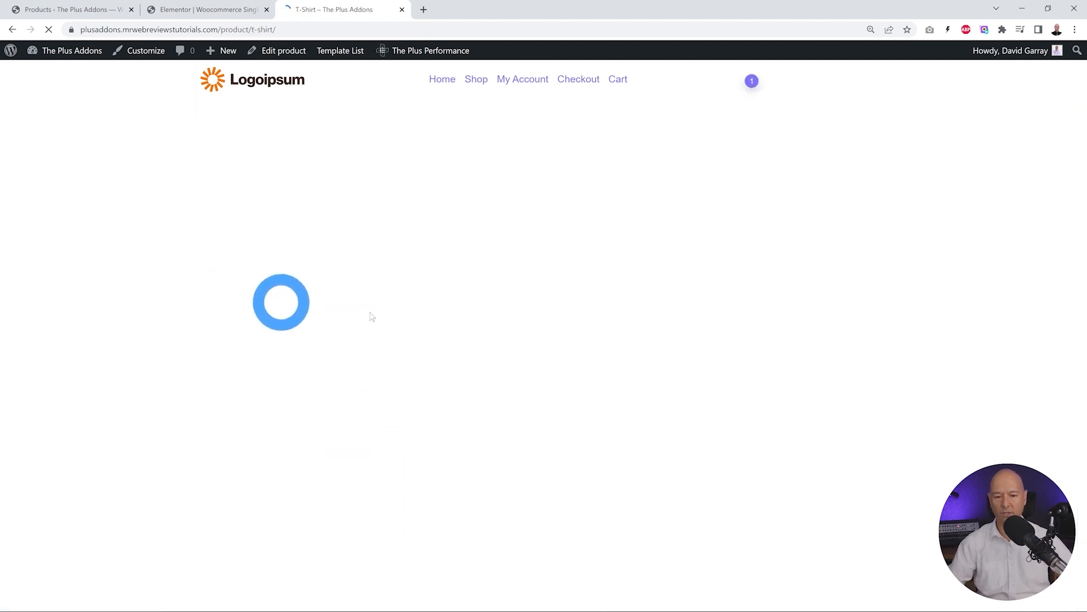
scroll(880, 341, "down", 3)
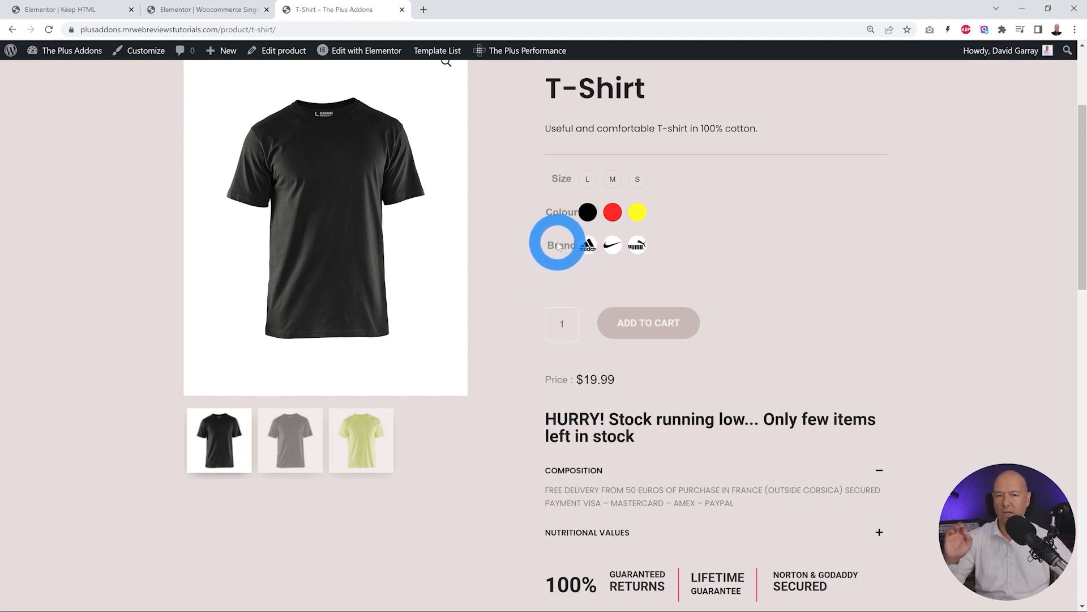
Step: Enable Display Rules with Keep HTML on the "Your Message Goes Here..." heading of the Keep HTML page and update the page
left_click(56, 9)
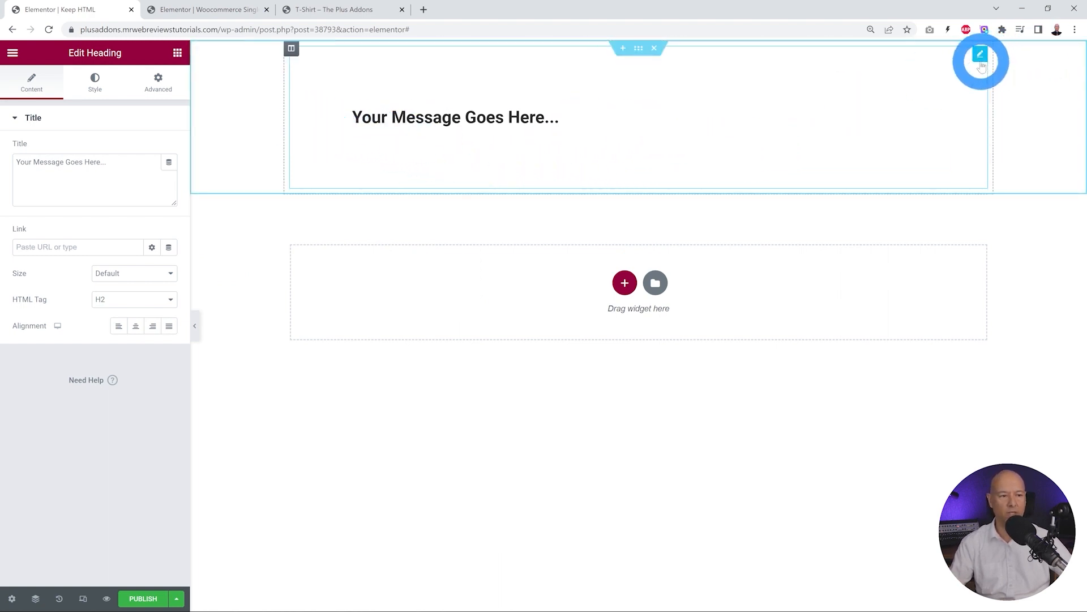
left_click(158, 83)
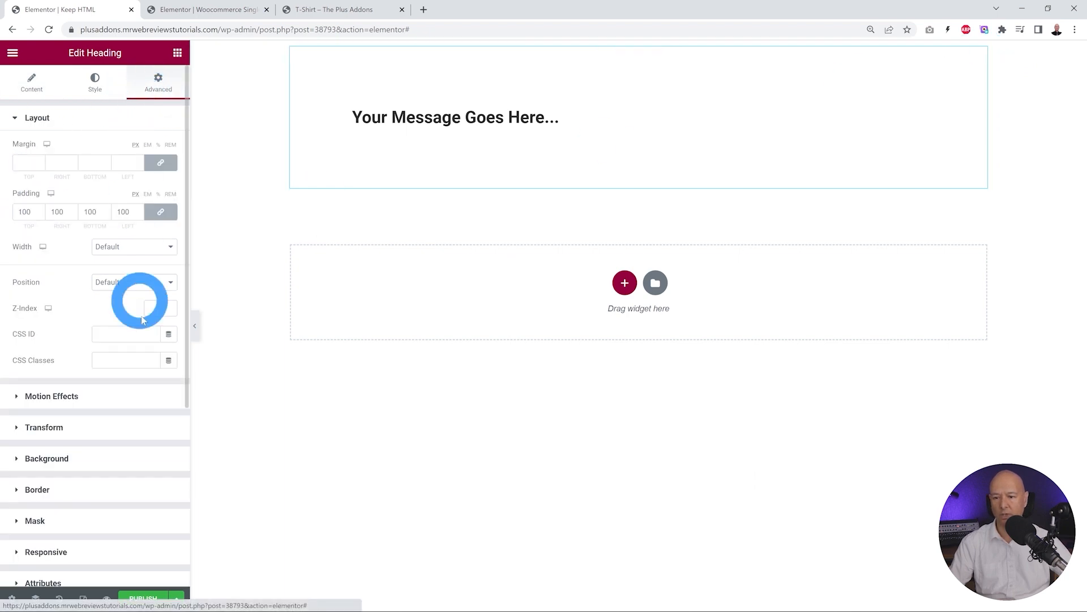
scroll(127, 339, "down", 6)
left_click(83, 375)
scroll(121, 370, "down", 2)
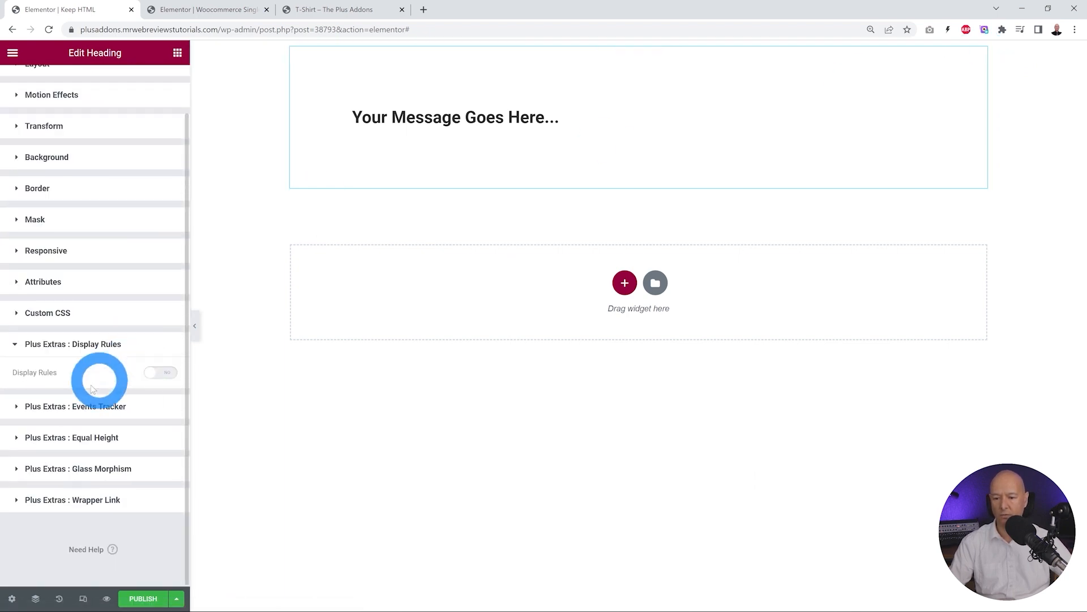
left_click(163, 374)
scroll(113, 380, "down", 3)
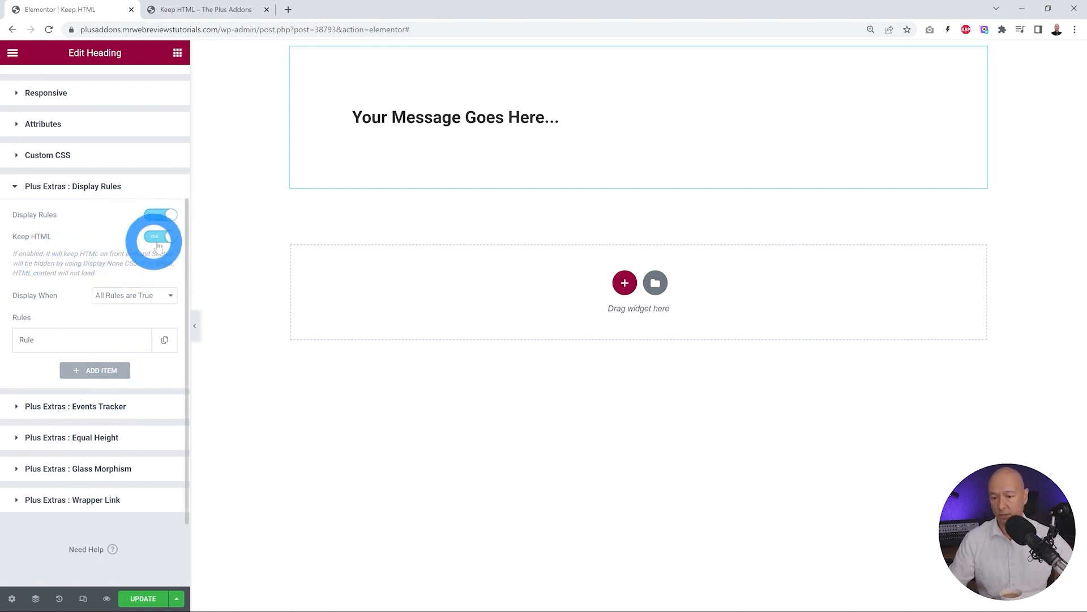
left_click(161, 430)
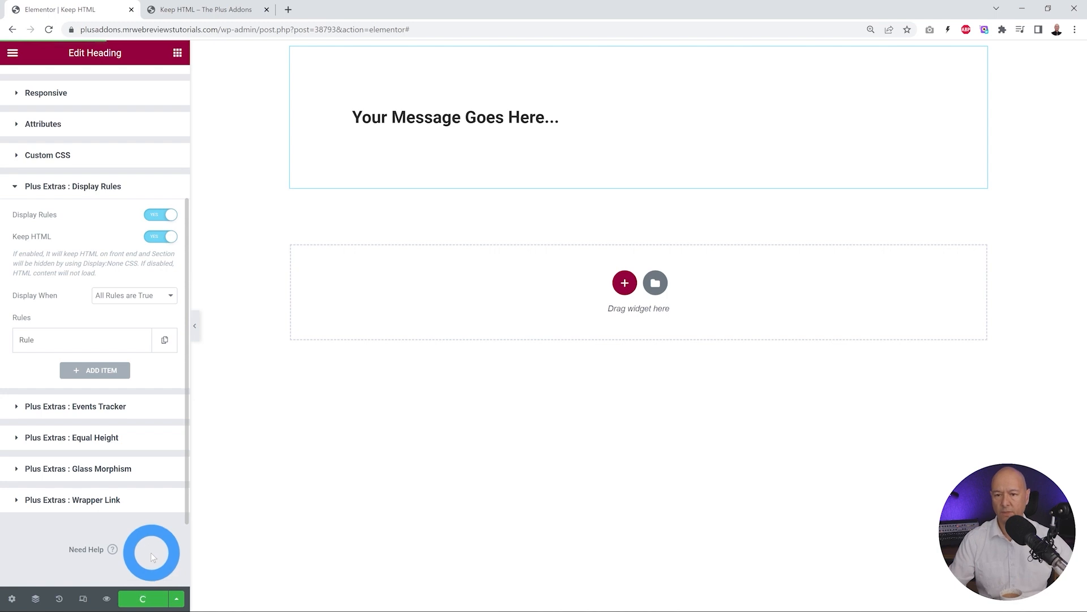
Step: Inspect the HTML code of the "Your Message Goes Here..." heading in the Keep HTML page preview
left_click(221, 54)
left_click(221, 9)
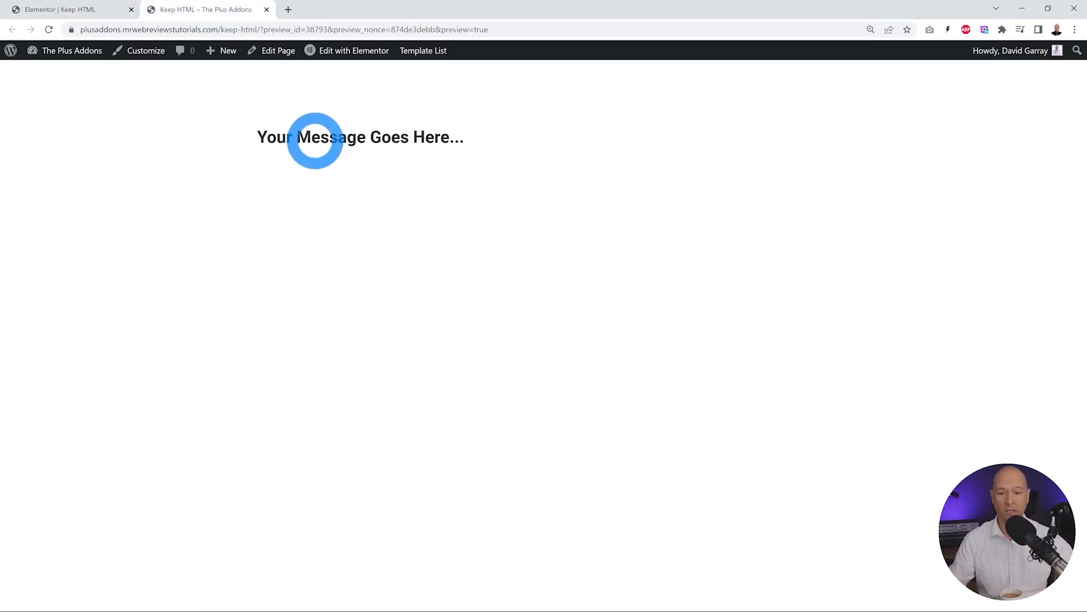
right_click(315, 141)
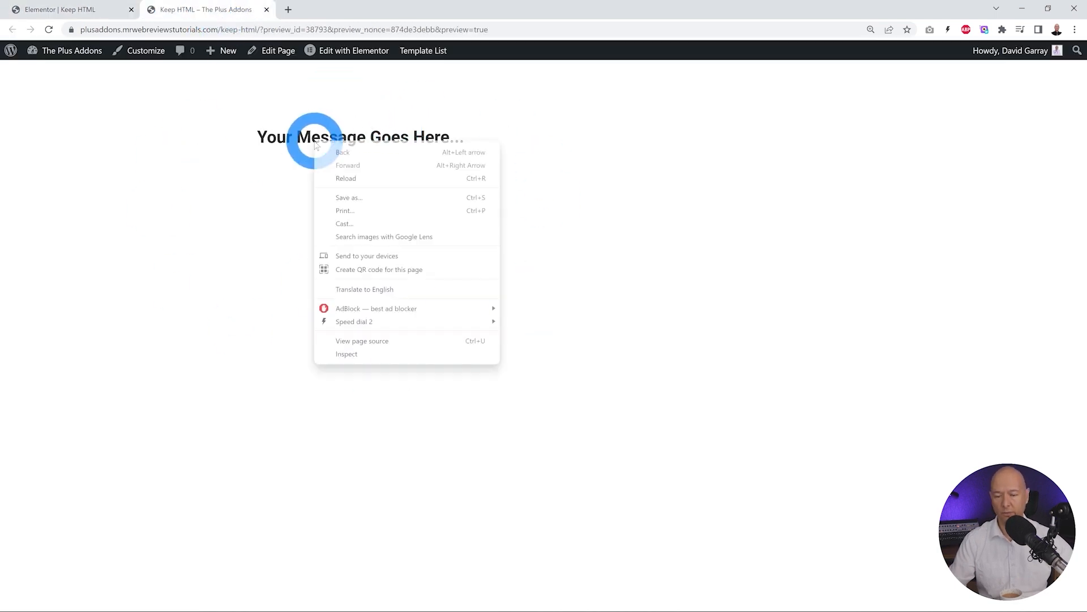
left_click(354, 352)
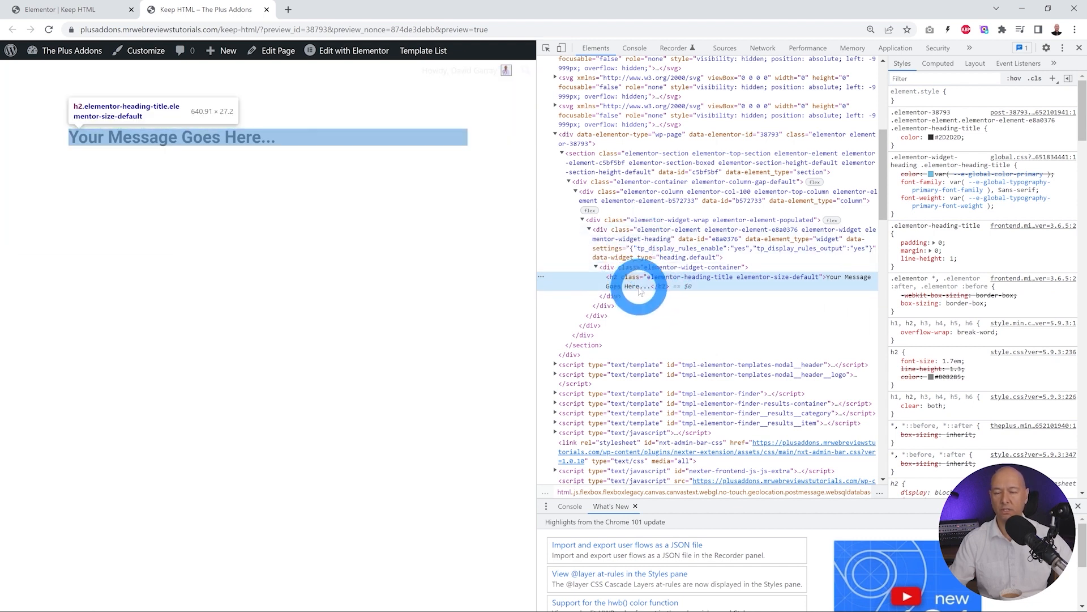
left_click(363, 296)
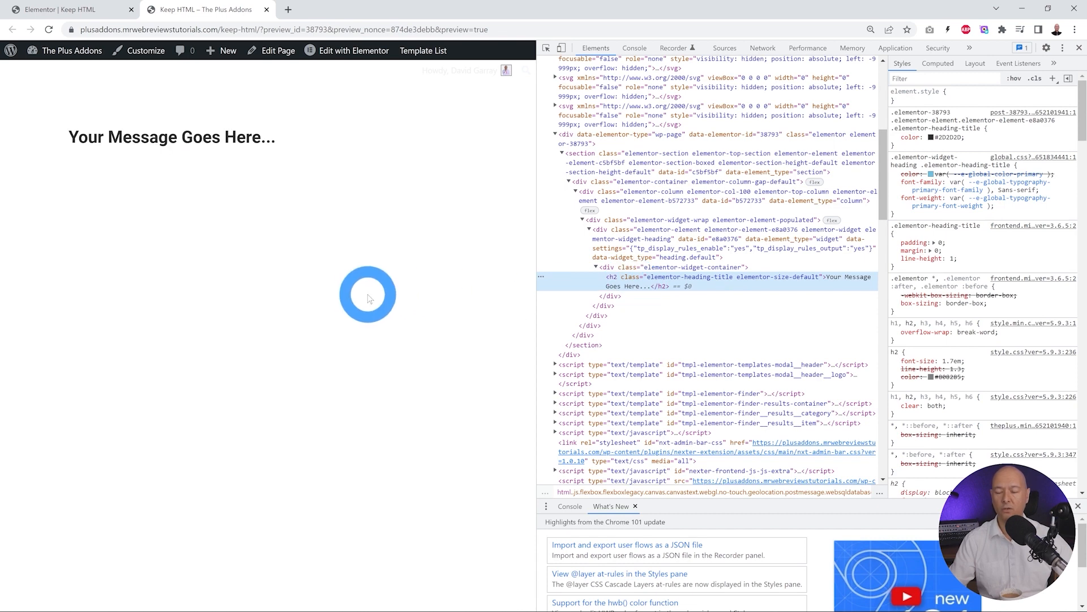
Step: Set the heading's display rule to Browser Is Internet Explorer, update the page and examine the heading's code in the preview
left_click(85, 10)
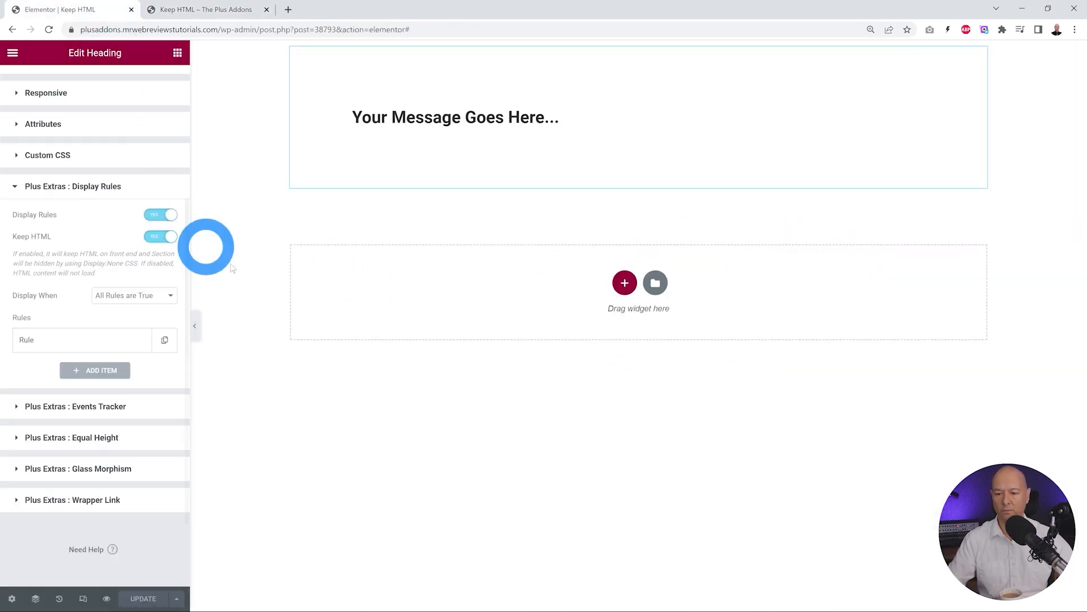
left_click(97, 351)
left_click(113, 372)
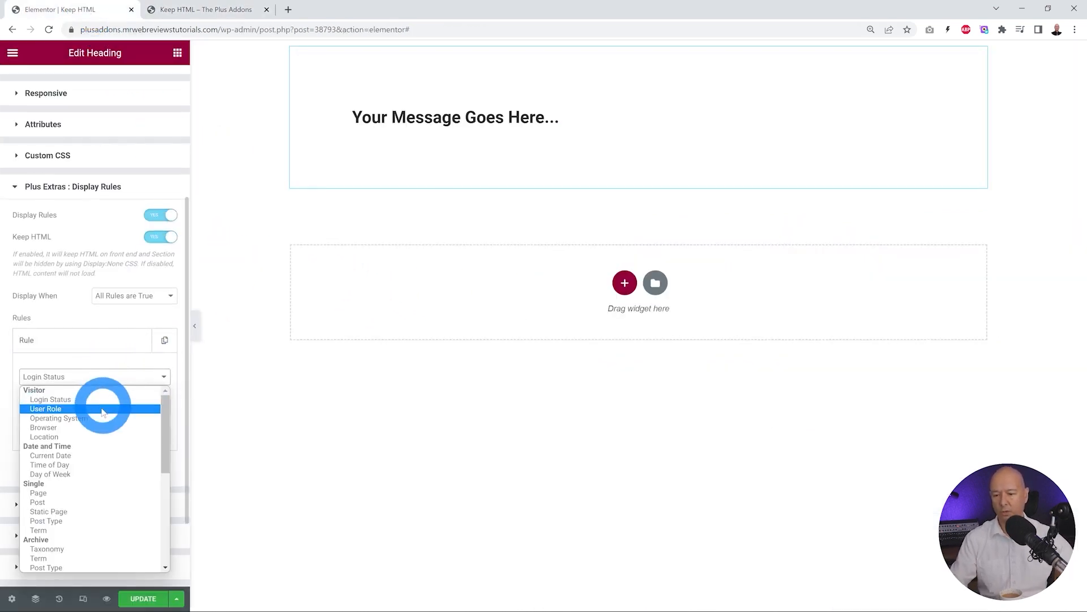
left_click(93, 425)
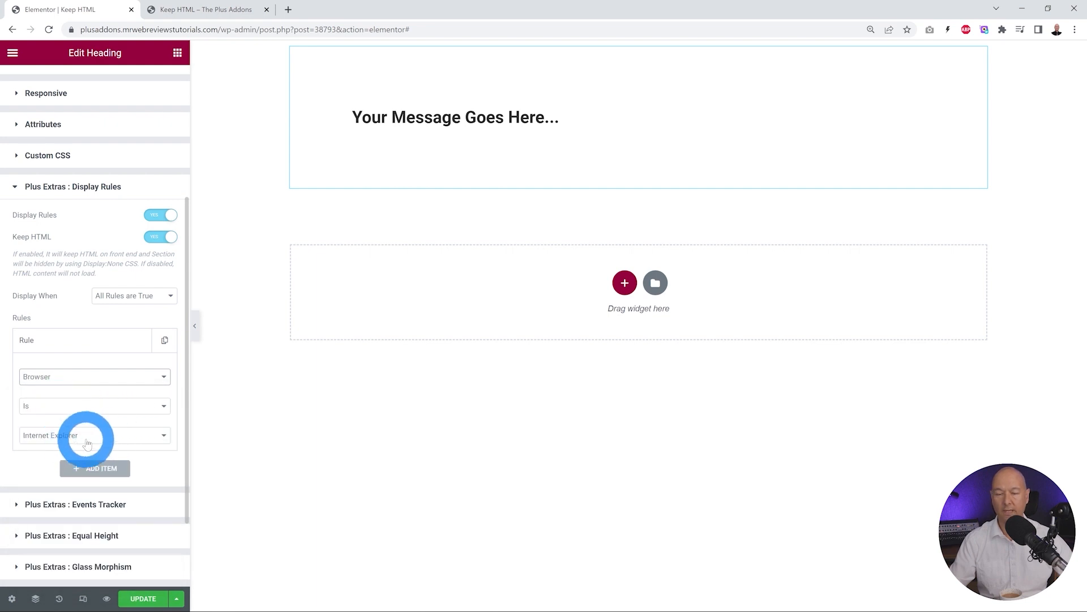
left_click(144, 598)
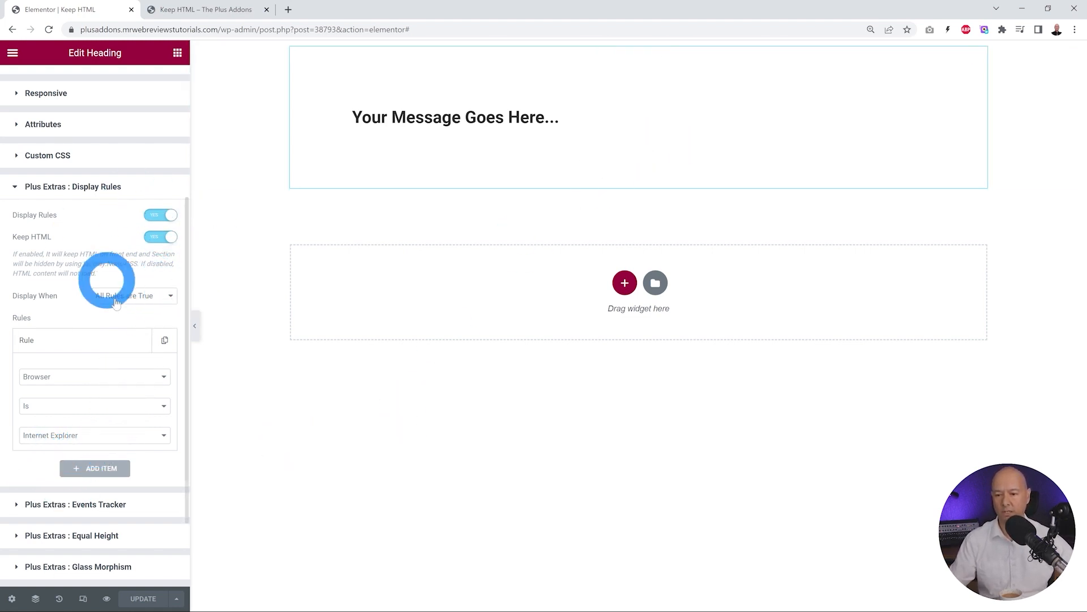
left_click(202, 13)
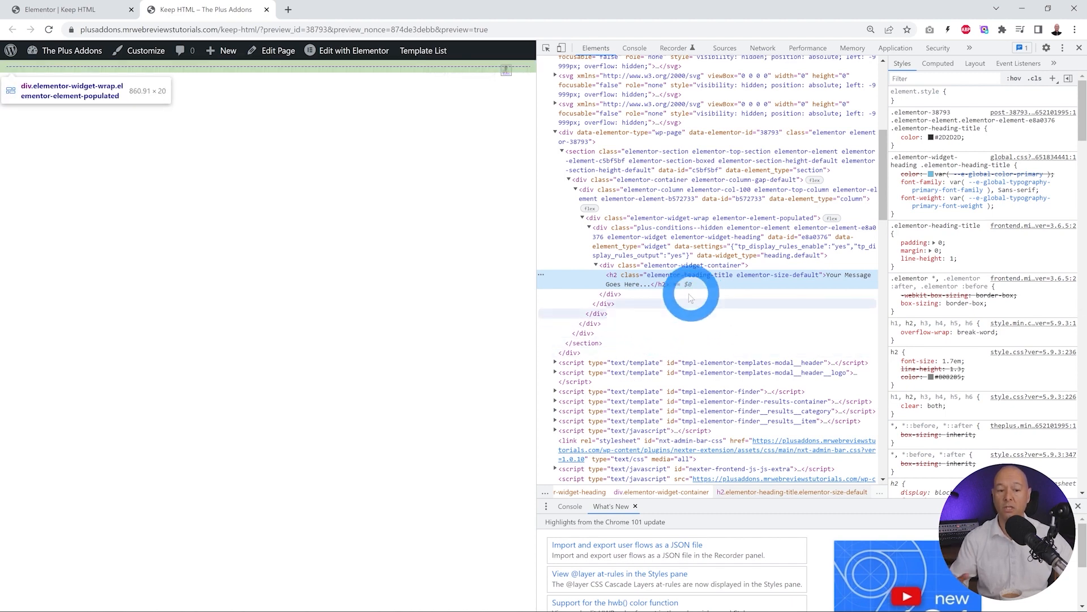
Step: Disable Keep HTML for the heading, update the page and examine the code of its preview
left_click(85, 10)
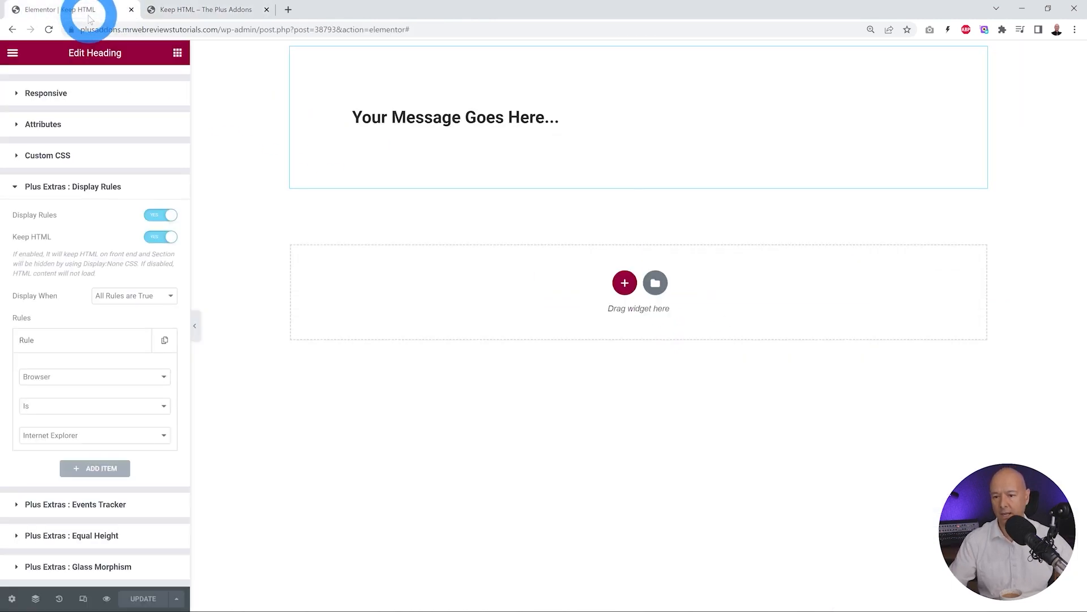
left_click(160, 241)
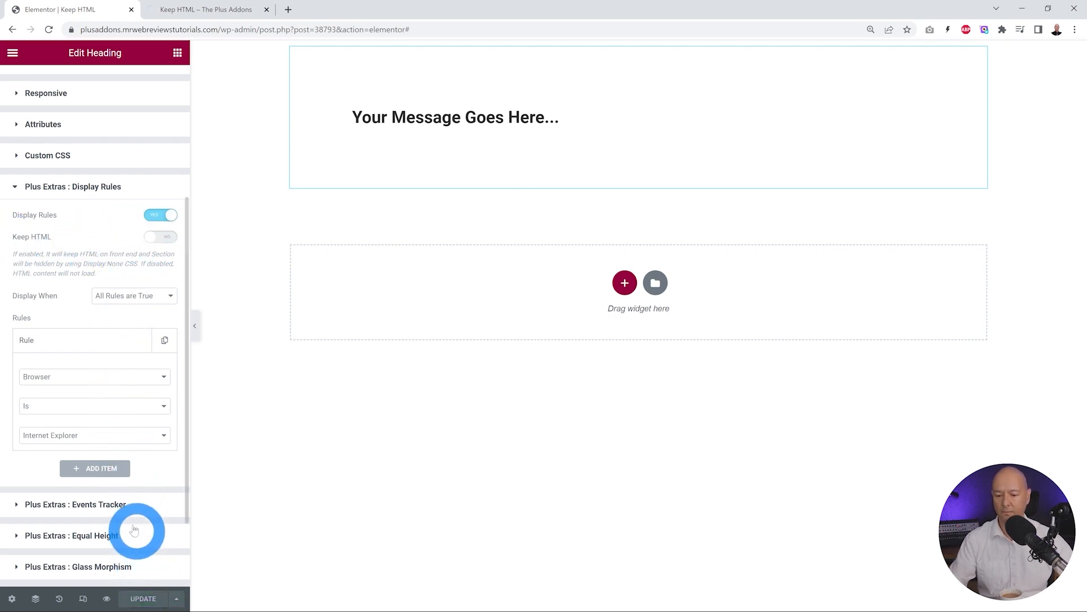
left_click(202, 16)
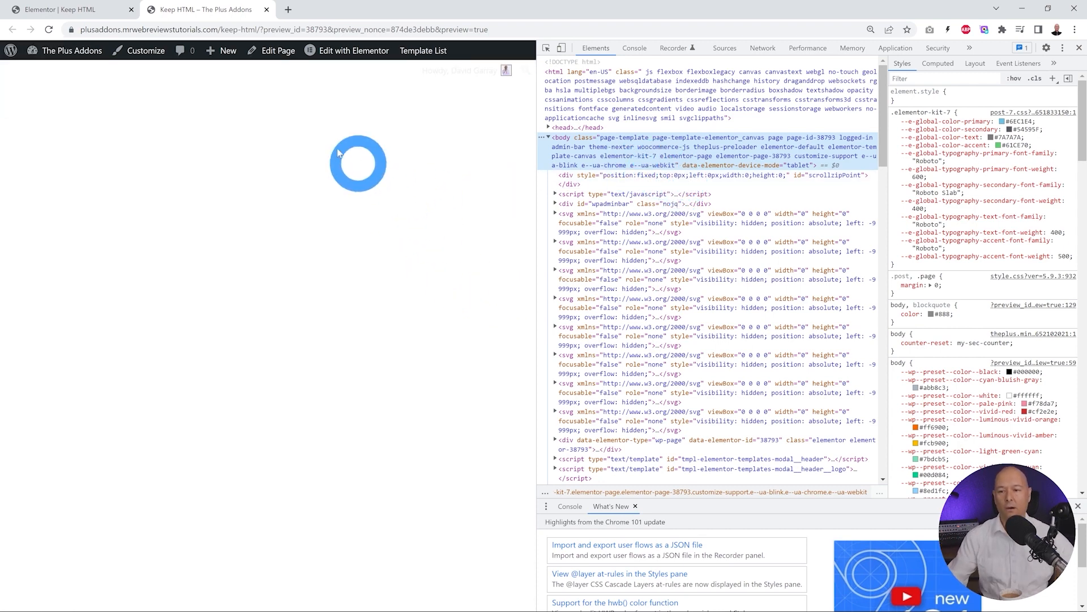
left_click(68, 10)
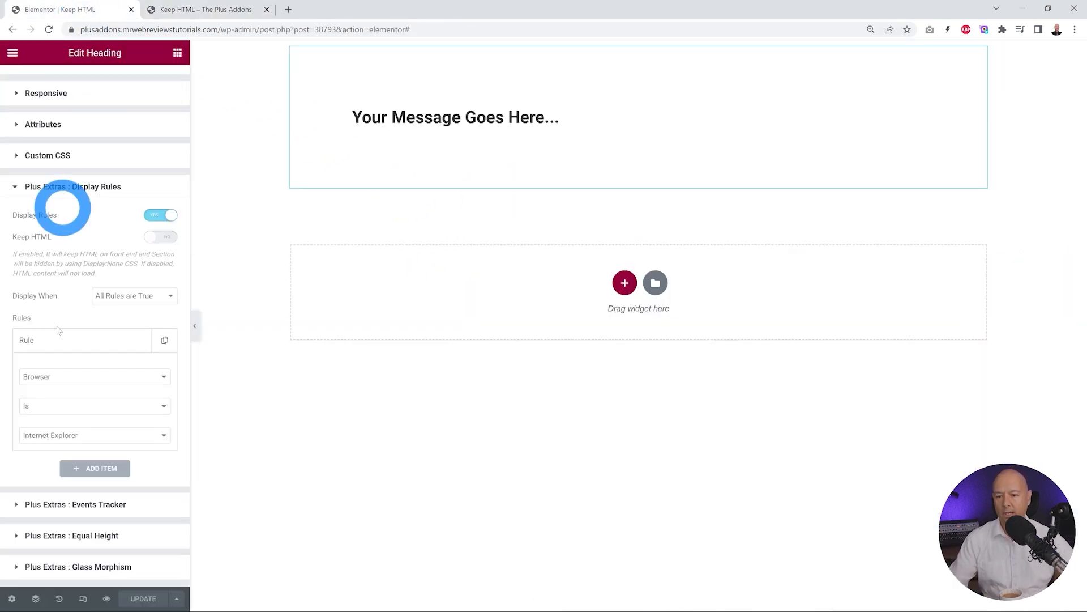
left_click(150, 374)
left_click_drag(162, 433, 179, 413)
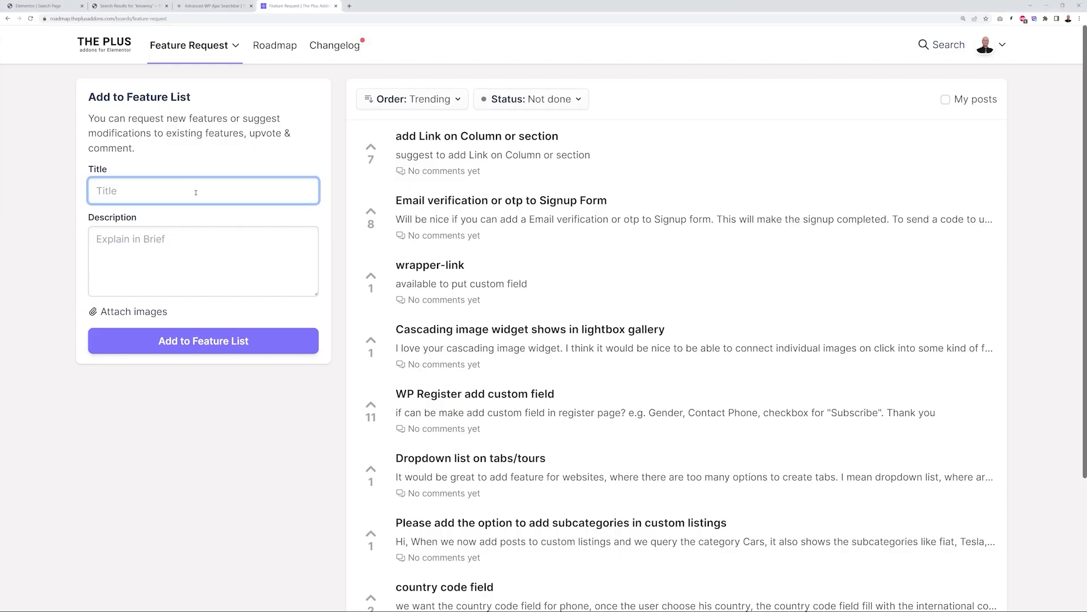
Step: Enter request title "New feature" and description "It would be nice if you could implement this new feature as it will help a lot of website owners"
key("Tab")
type("It would be nice if you could implement this new feature as it will help a lot of website owners")
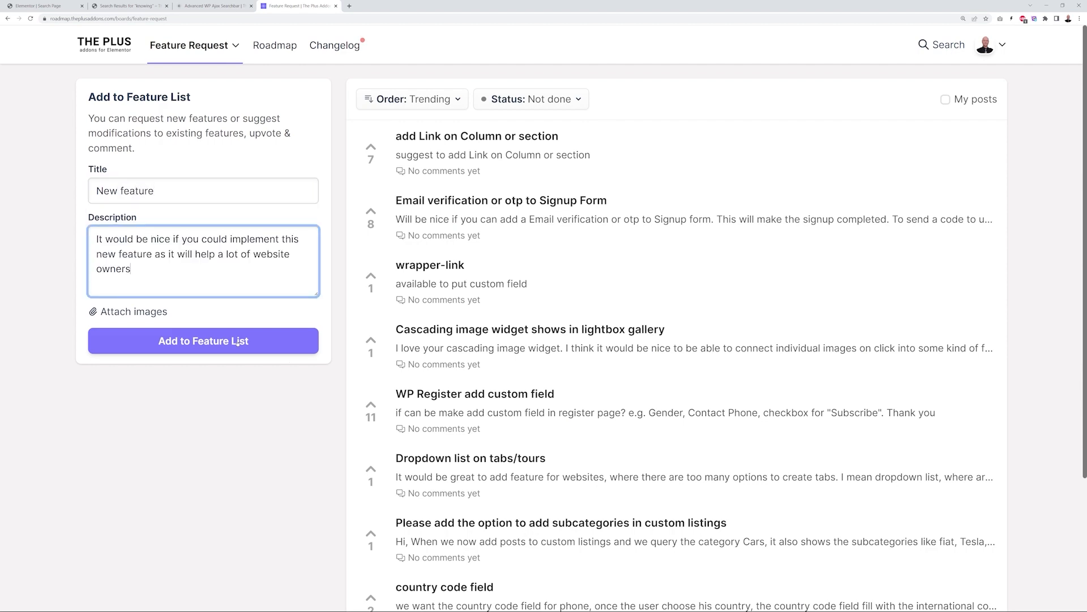